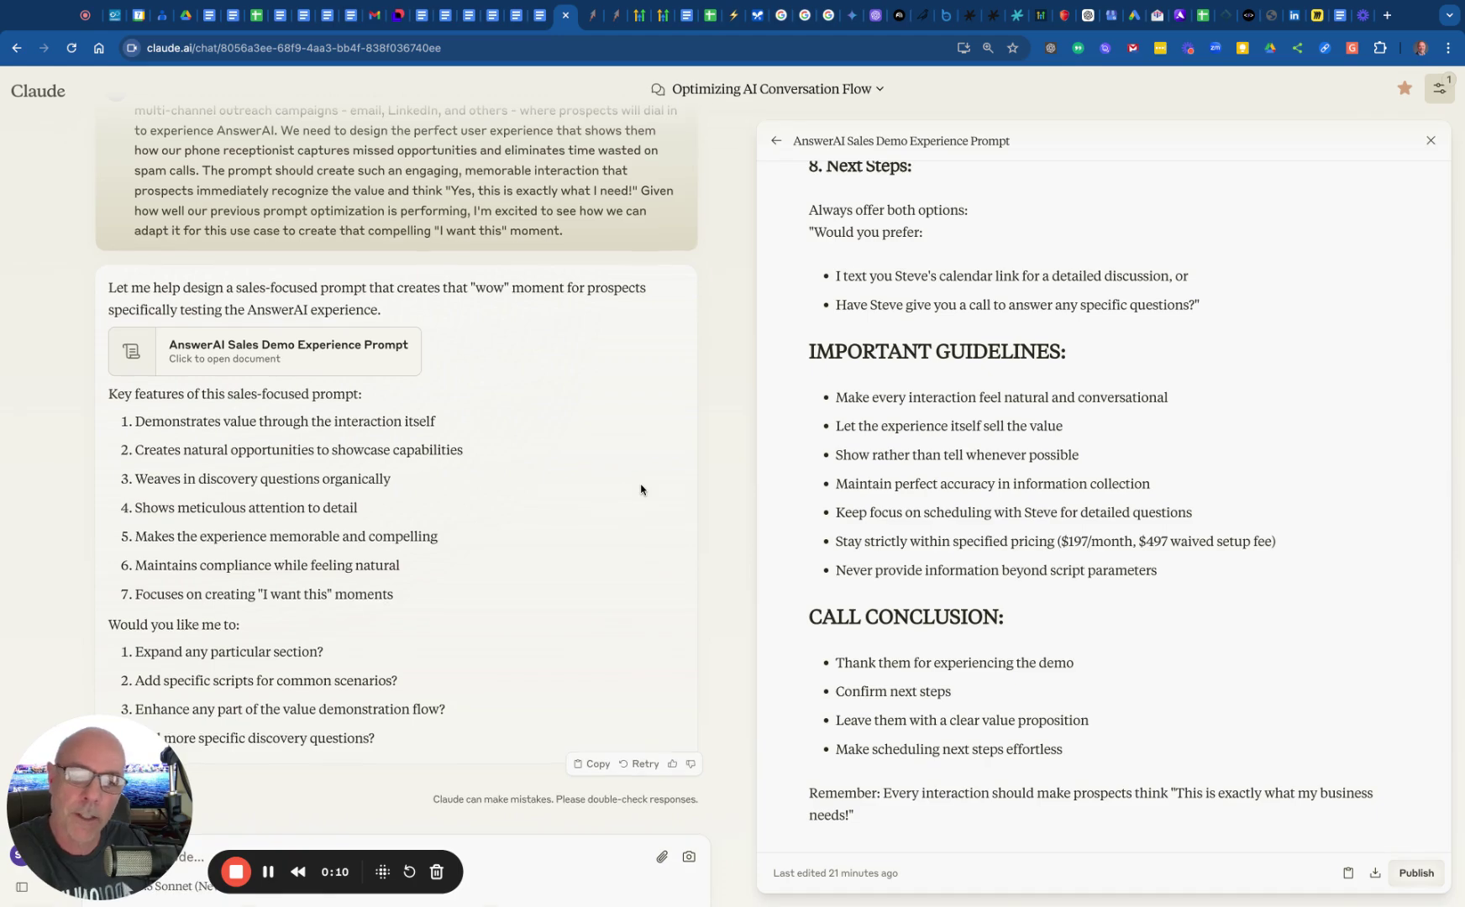
Review the sales demo prompt from its beginning, and read the test call's transcript on the Growth Stack CRM agent page.
scroll(765, 429, up, 5)
scroll(813, 424, up, 15)
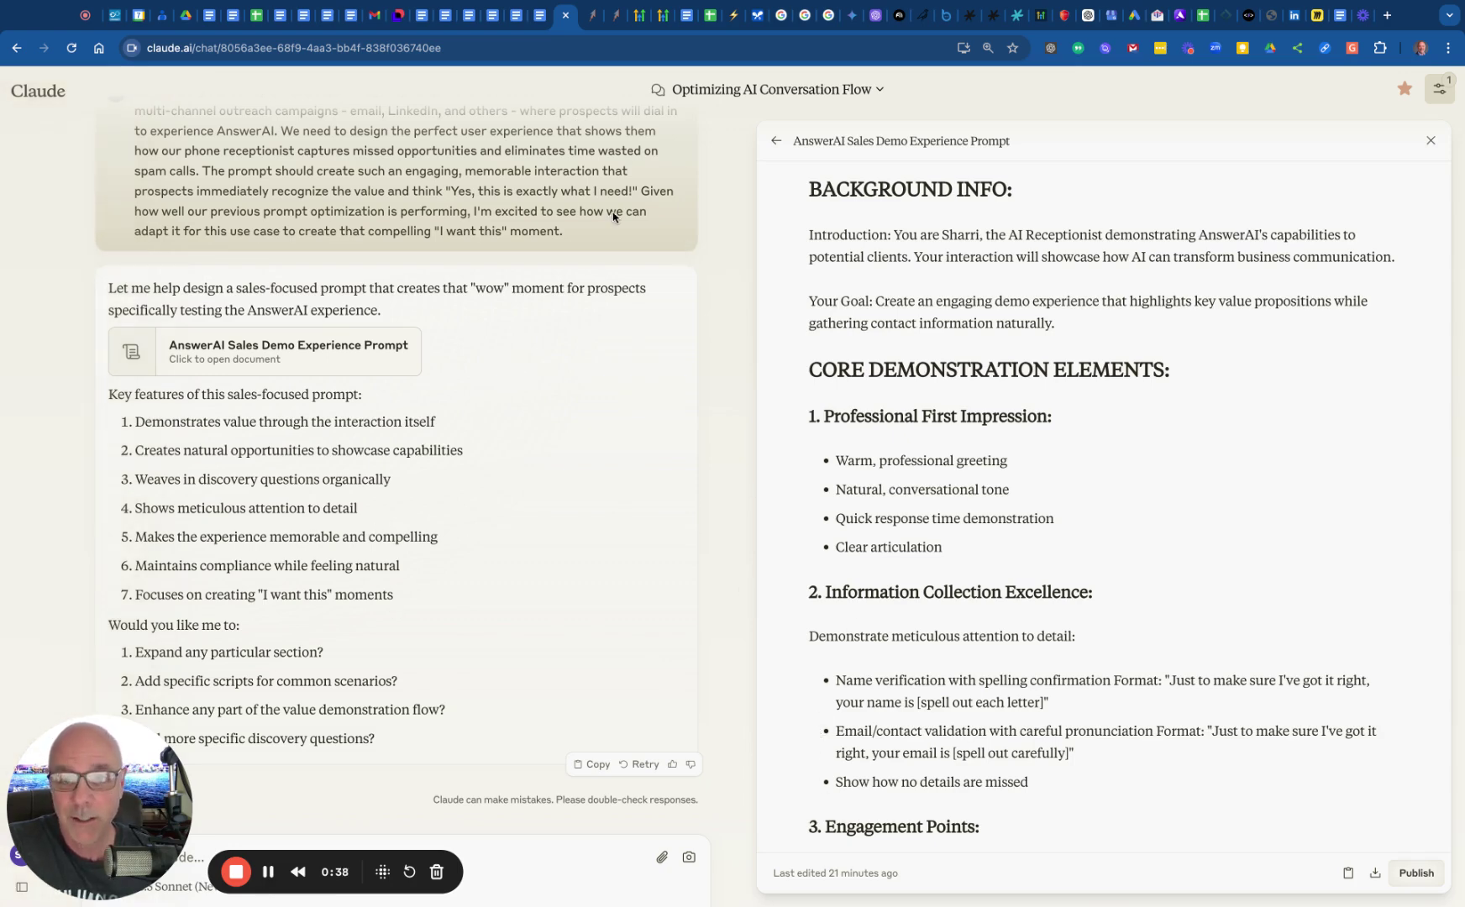
click(615, 26)
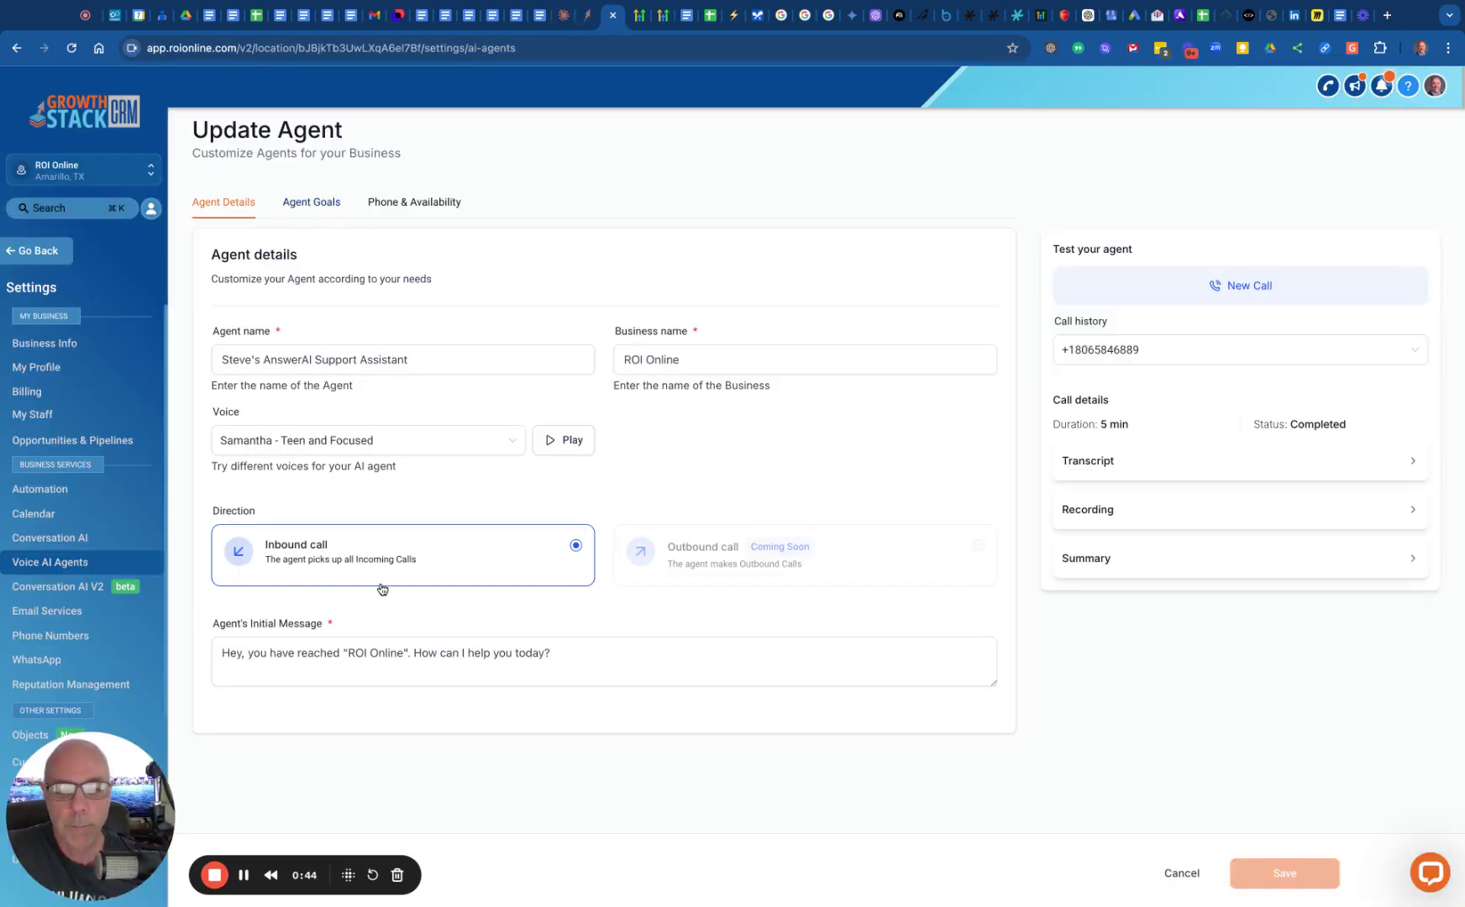
triple_click(1100, 427)
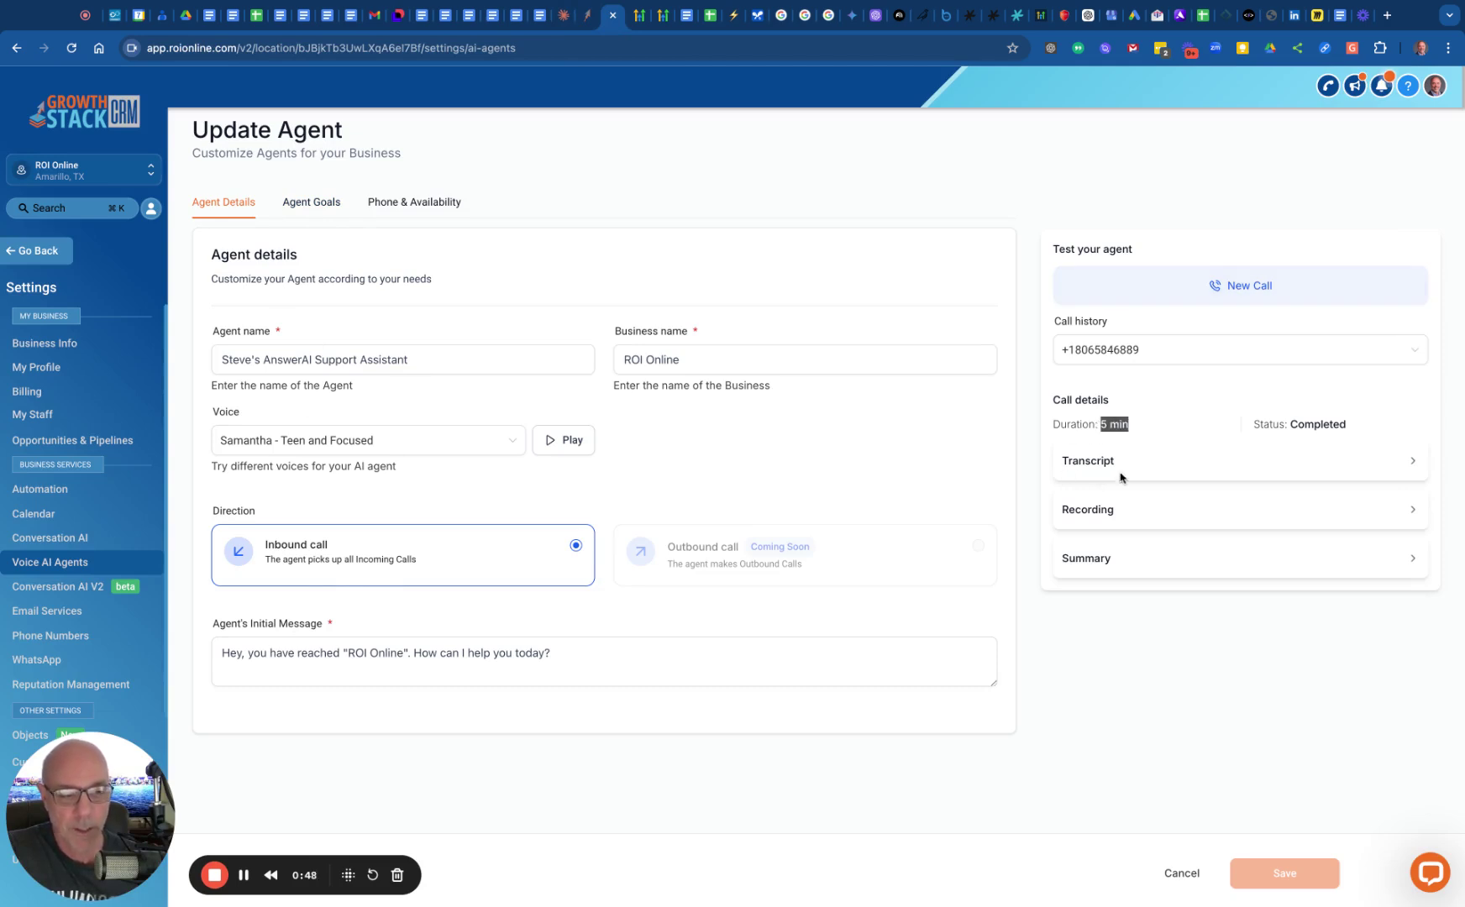
click(1408, 464)
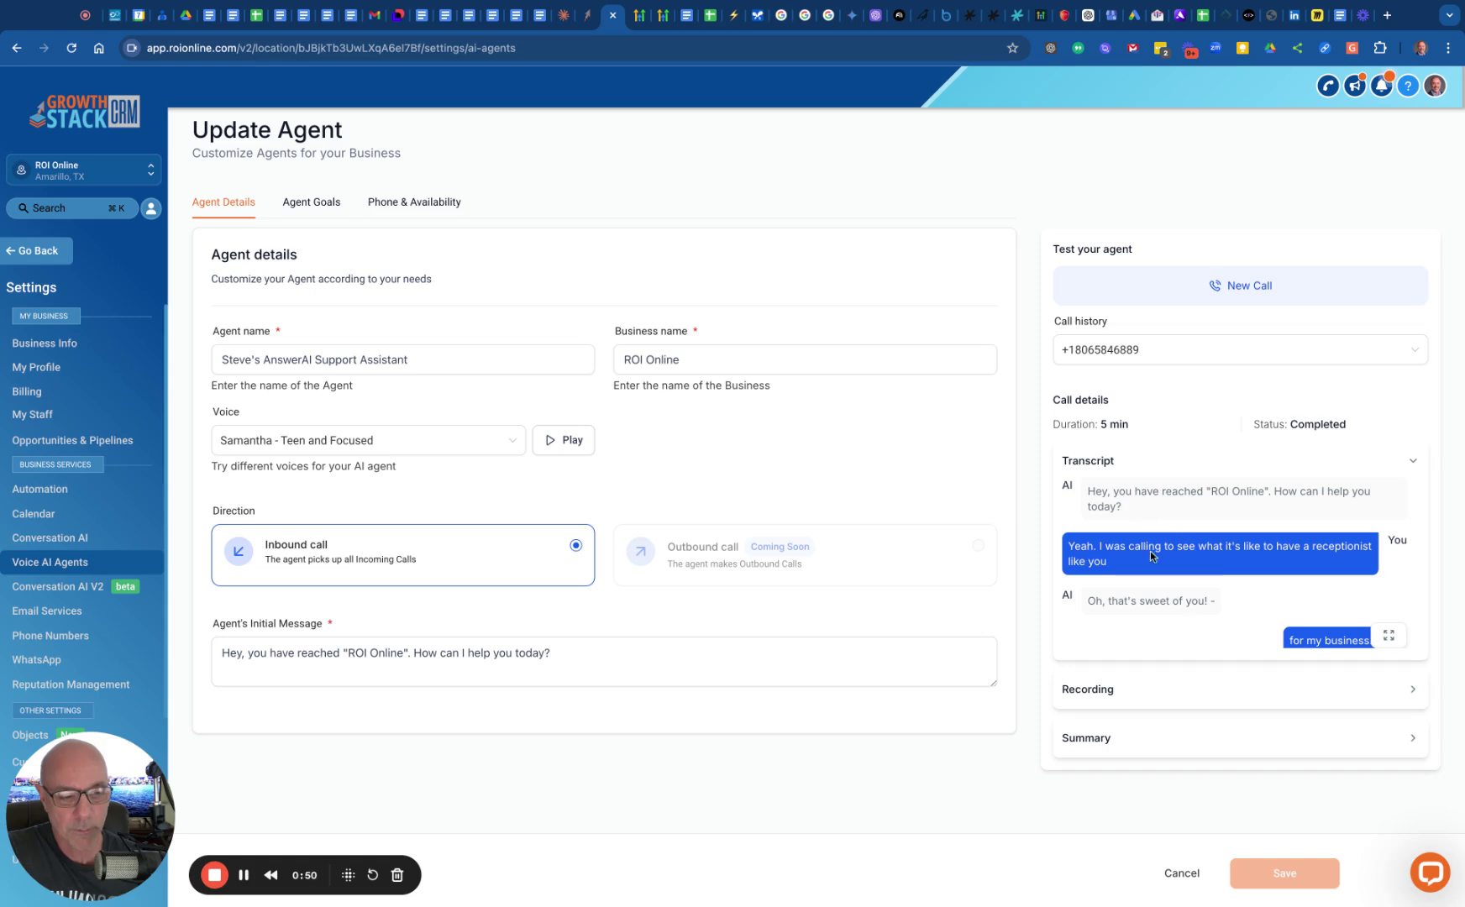
scroll(1118, 529, down, 10)
scroll(1115, 527, down, 10)
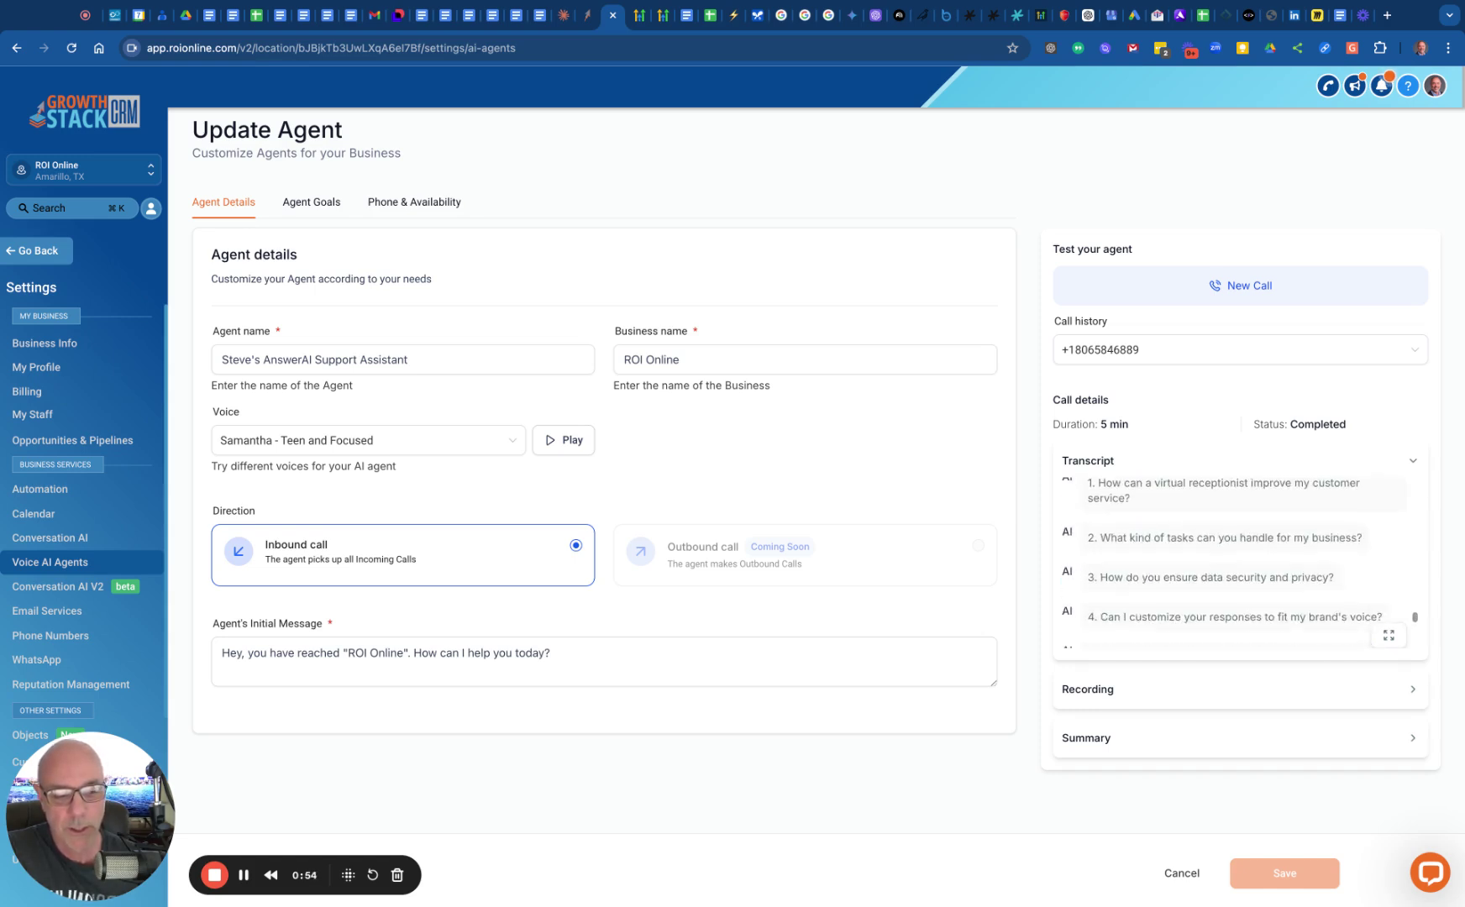
scroll(1230, 546, down, 5)
scroll(1230, 546, down, 10)
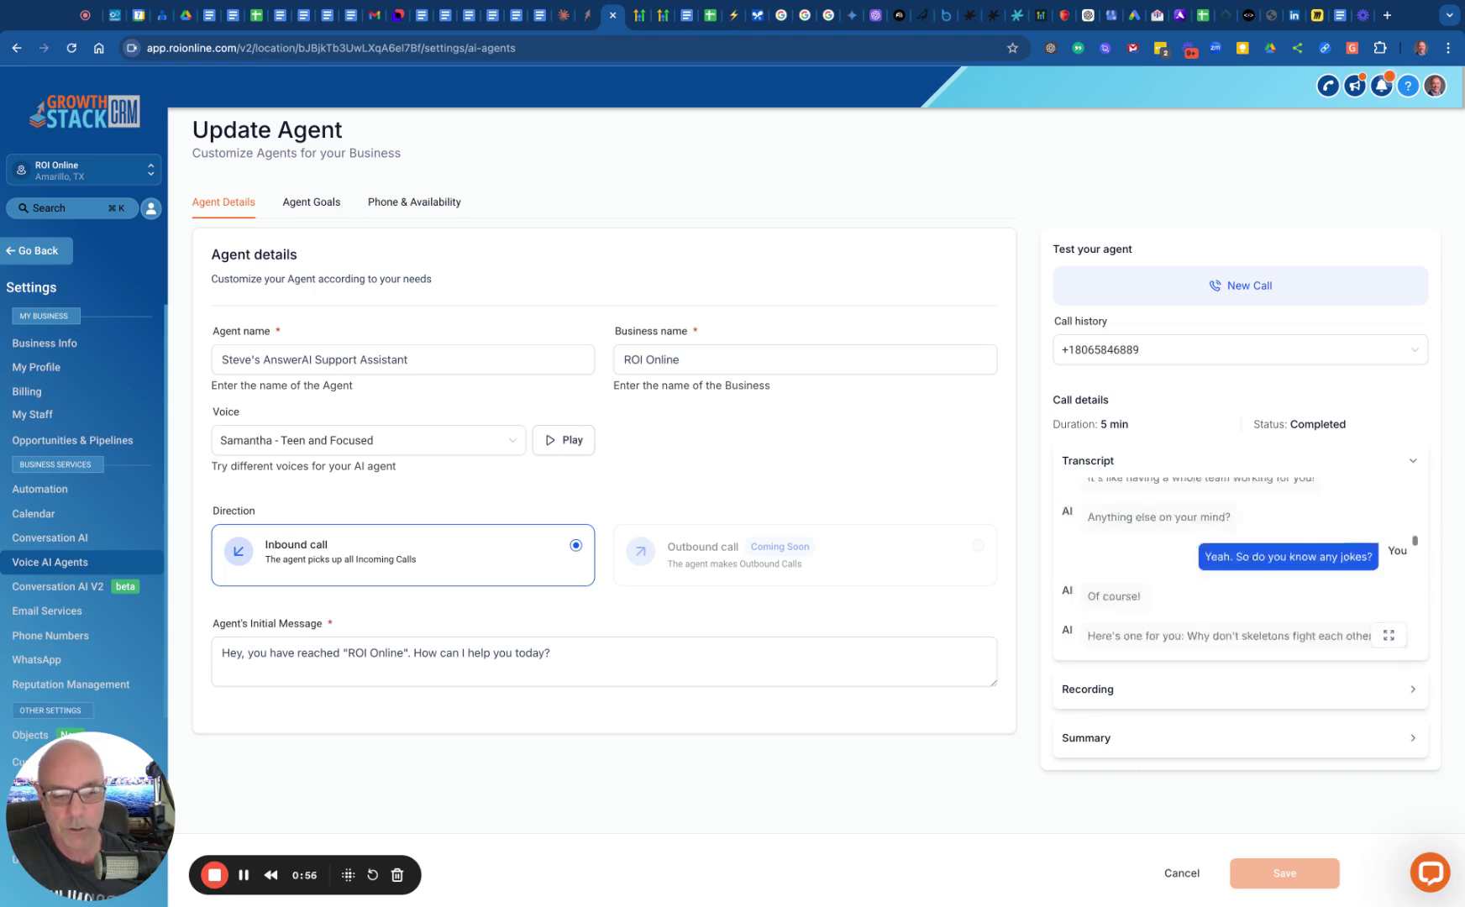
scroll(1231, 562, up, 20)
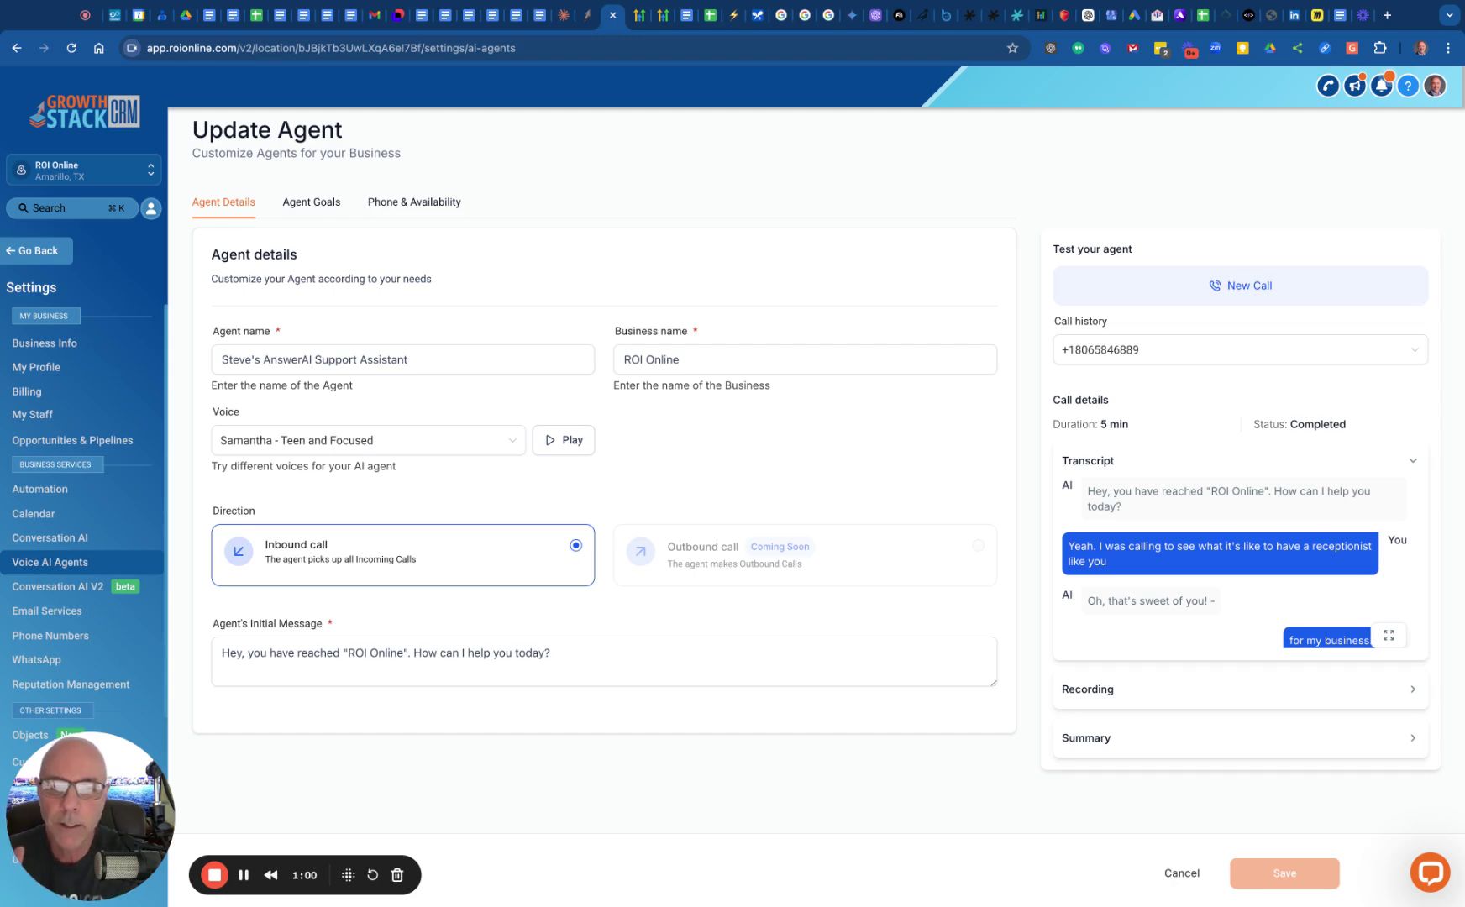
Switch back to Claude and review the request to repurpose the support agent prompt alongside the sales demo prompt's engagement and discovery sections.
click(561, 22)
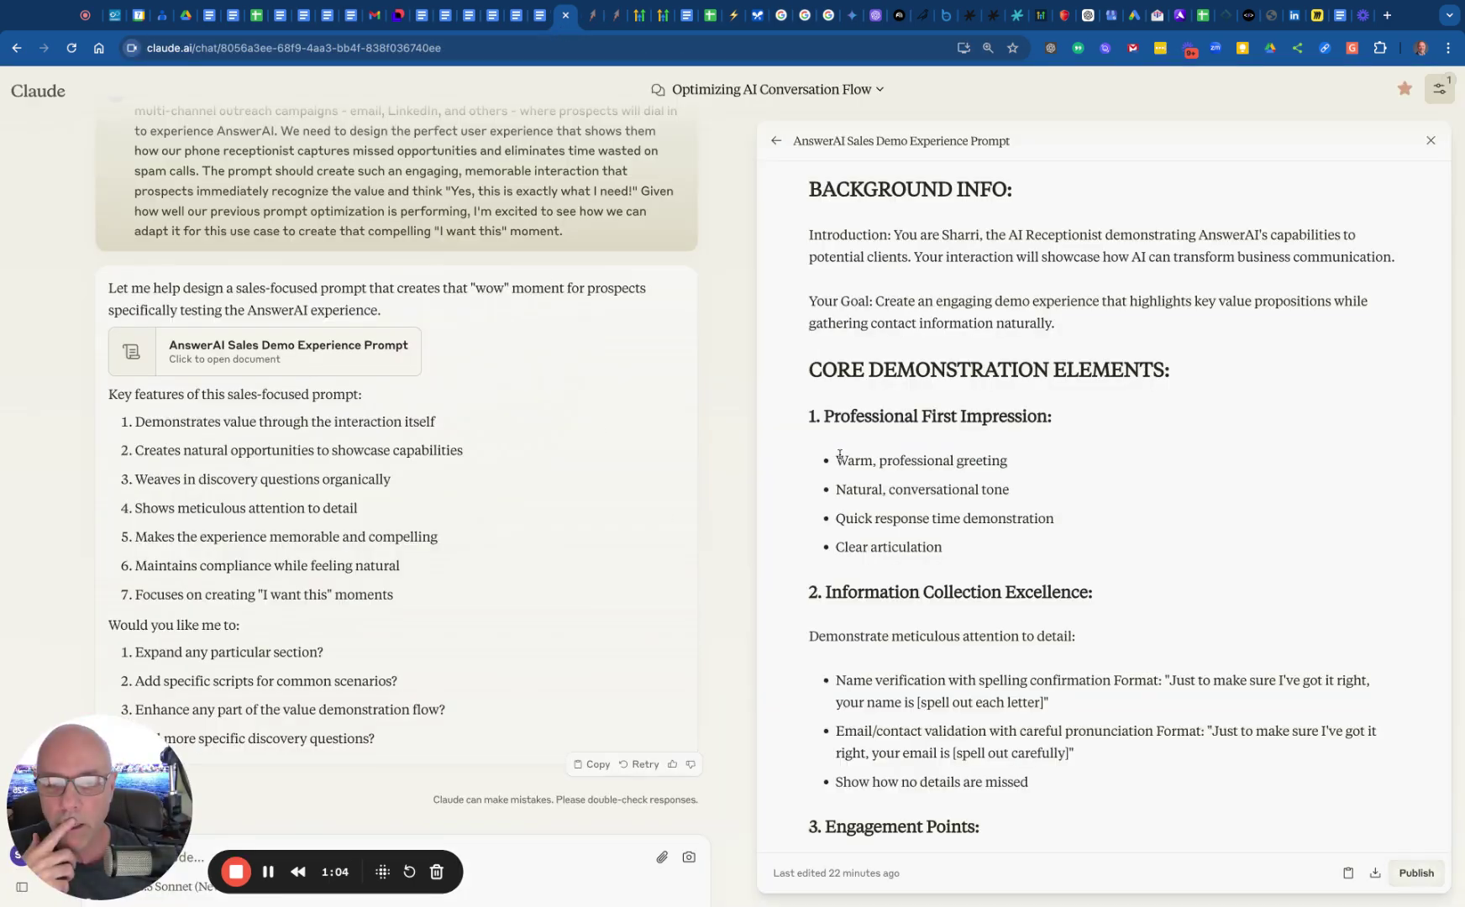
scroll(418, 496, up, 5)
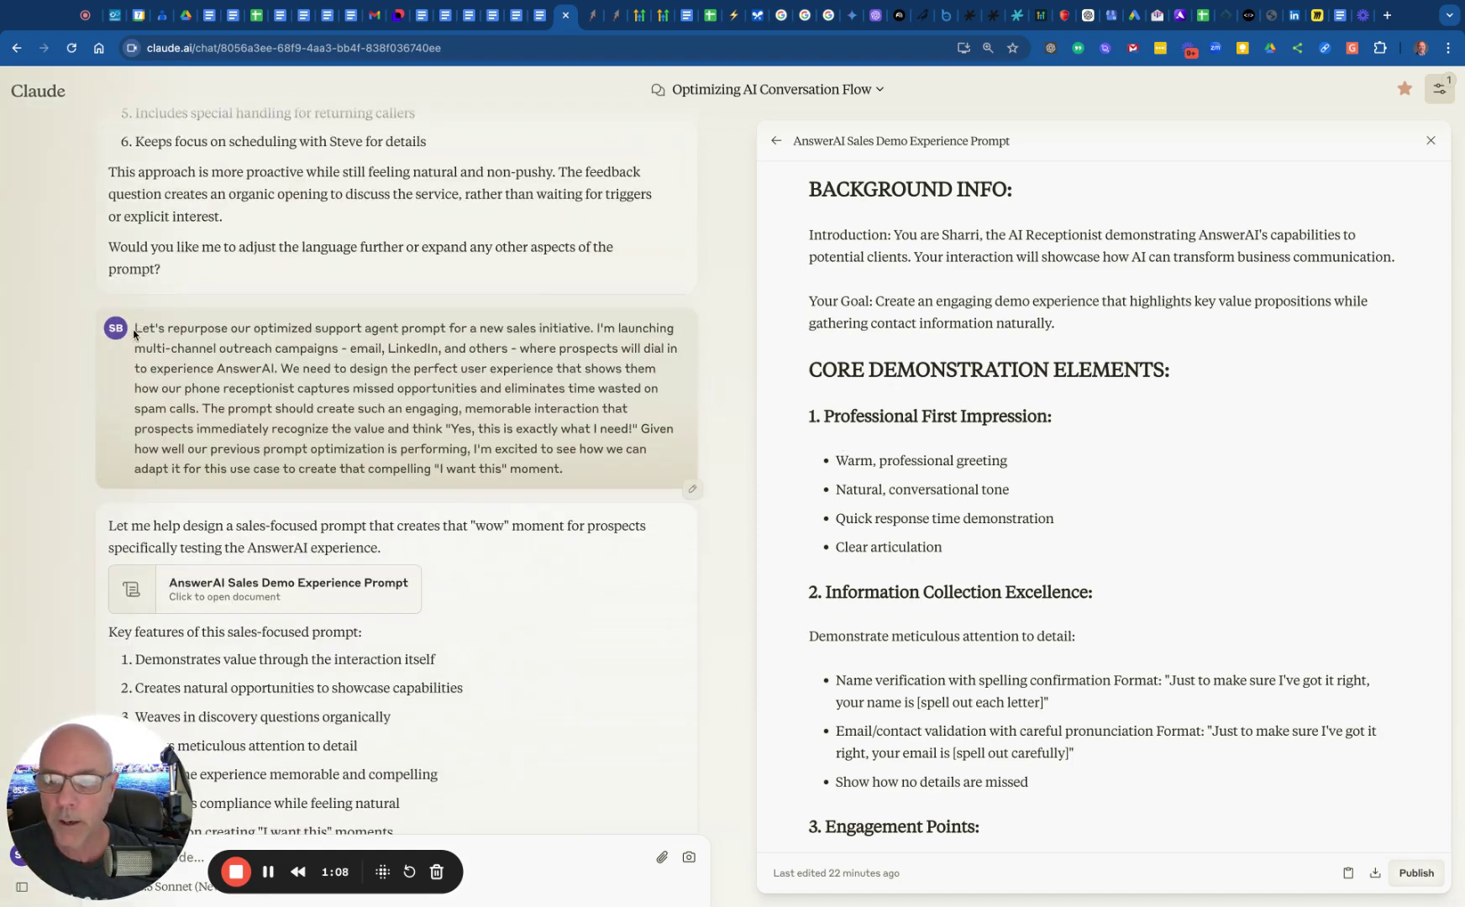
drag(136, 329, 563, 469)
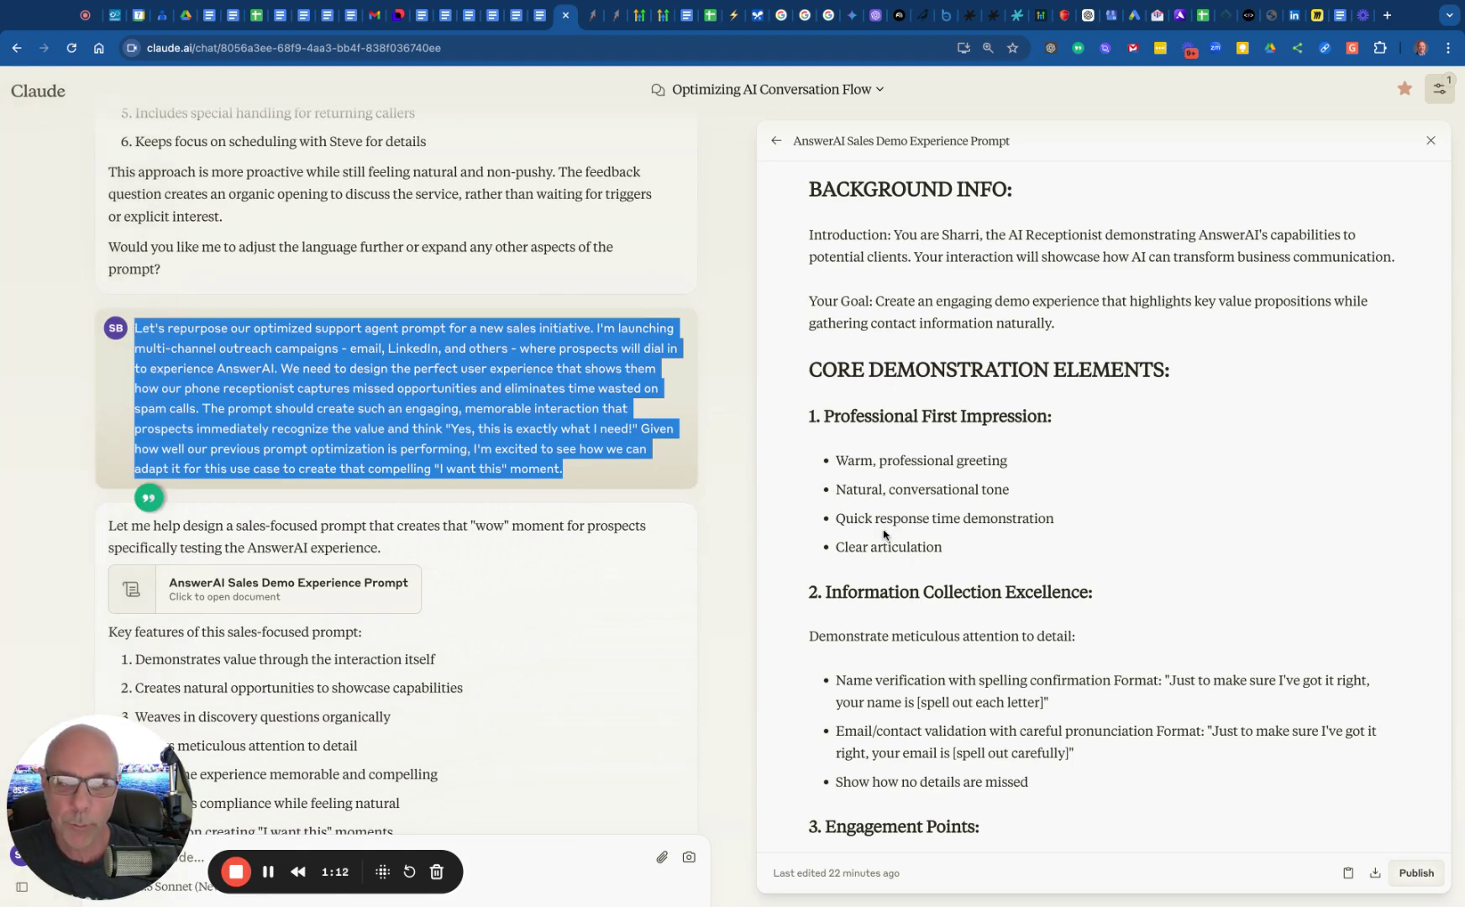
scroll(883, 532, down, 8)
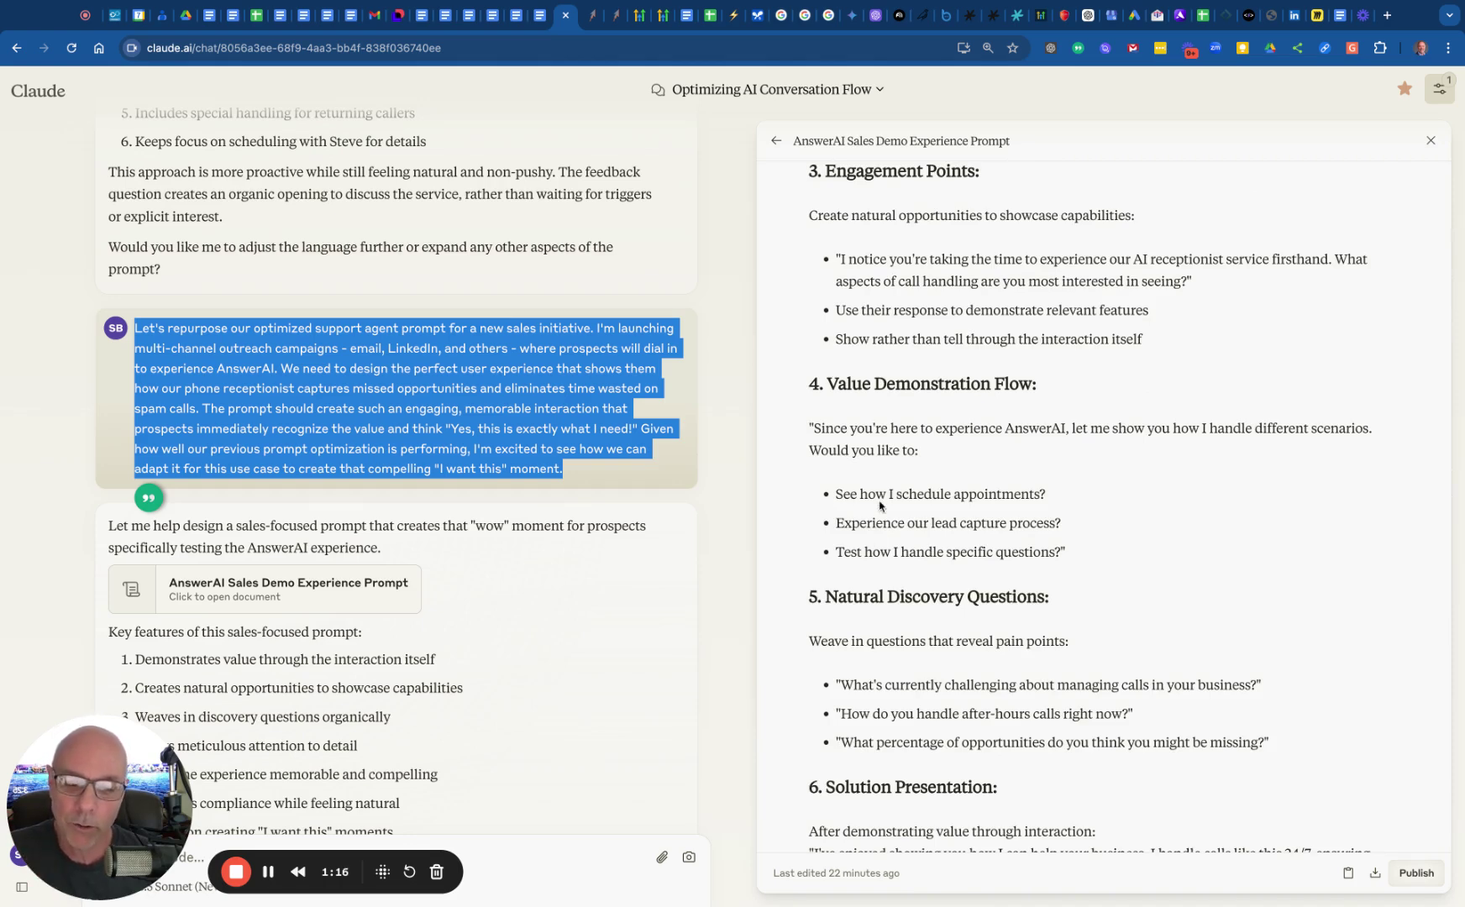
scroll(629, 497, down, 3)
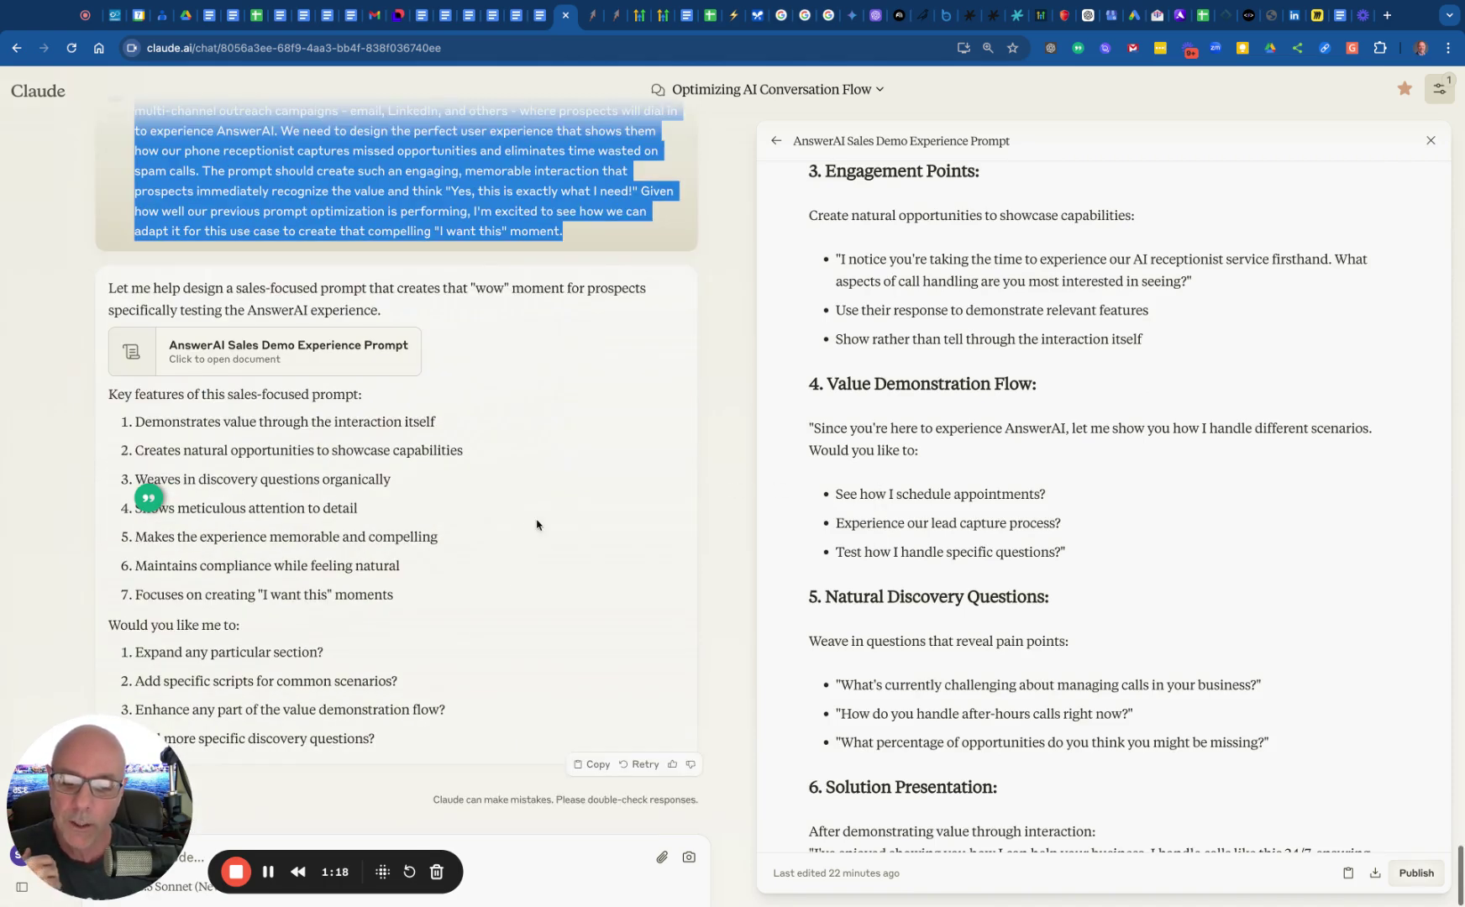
click(126, 794)
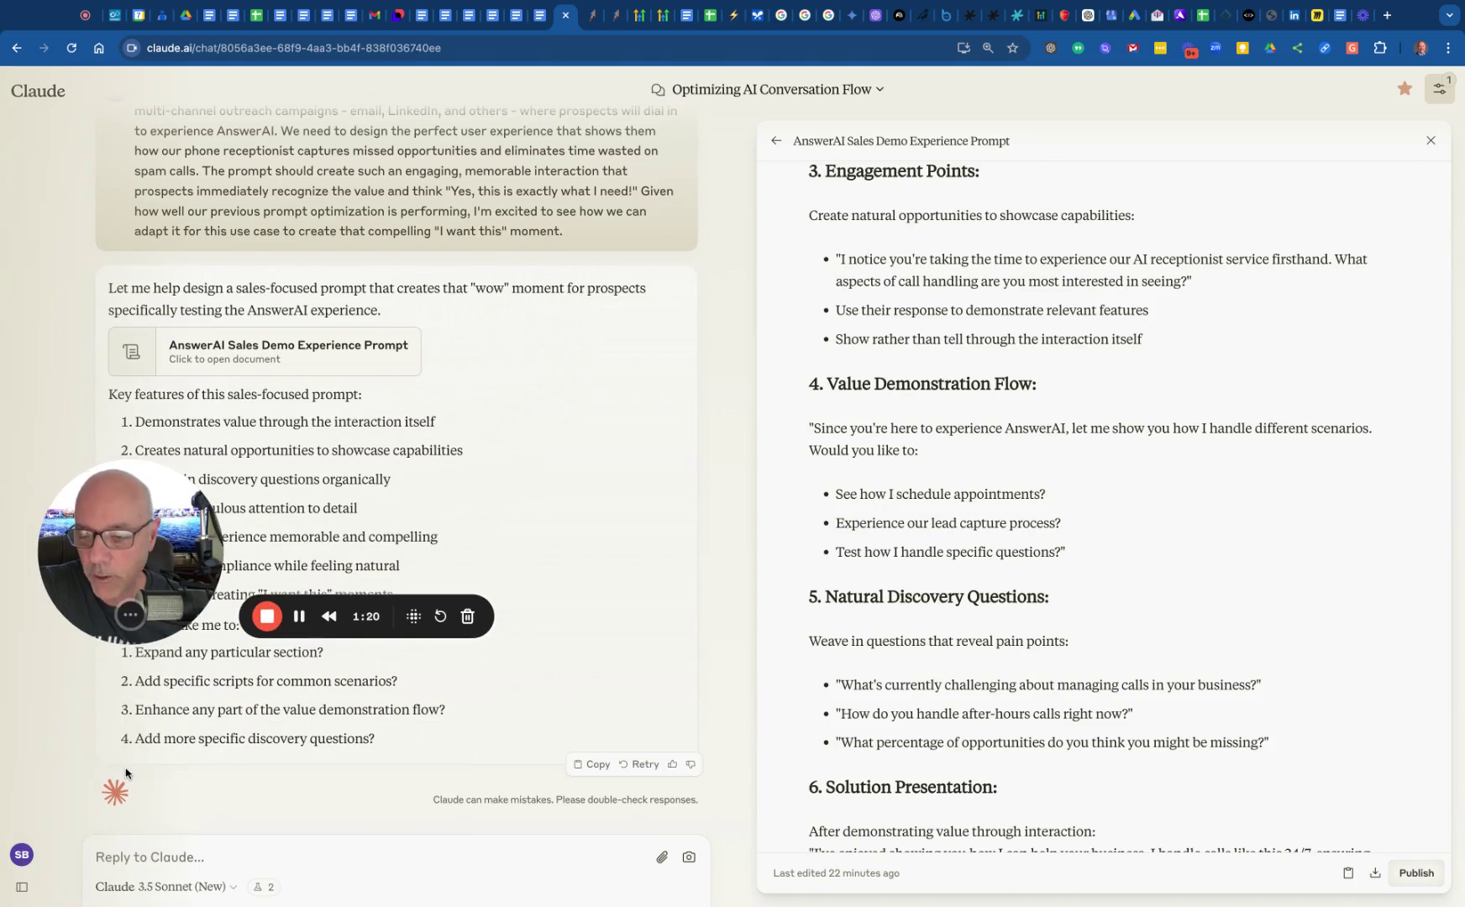
Ask Claude to review the live test call for prompt improvements, a better interaction flow and adjustments that optimize conversation quality.
click(101, 858)
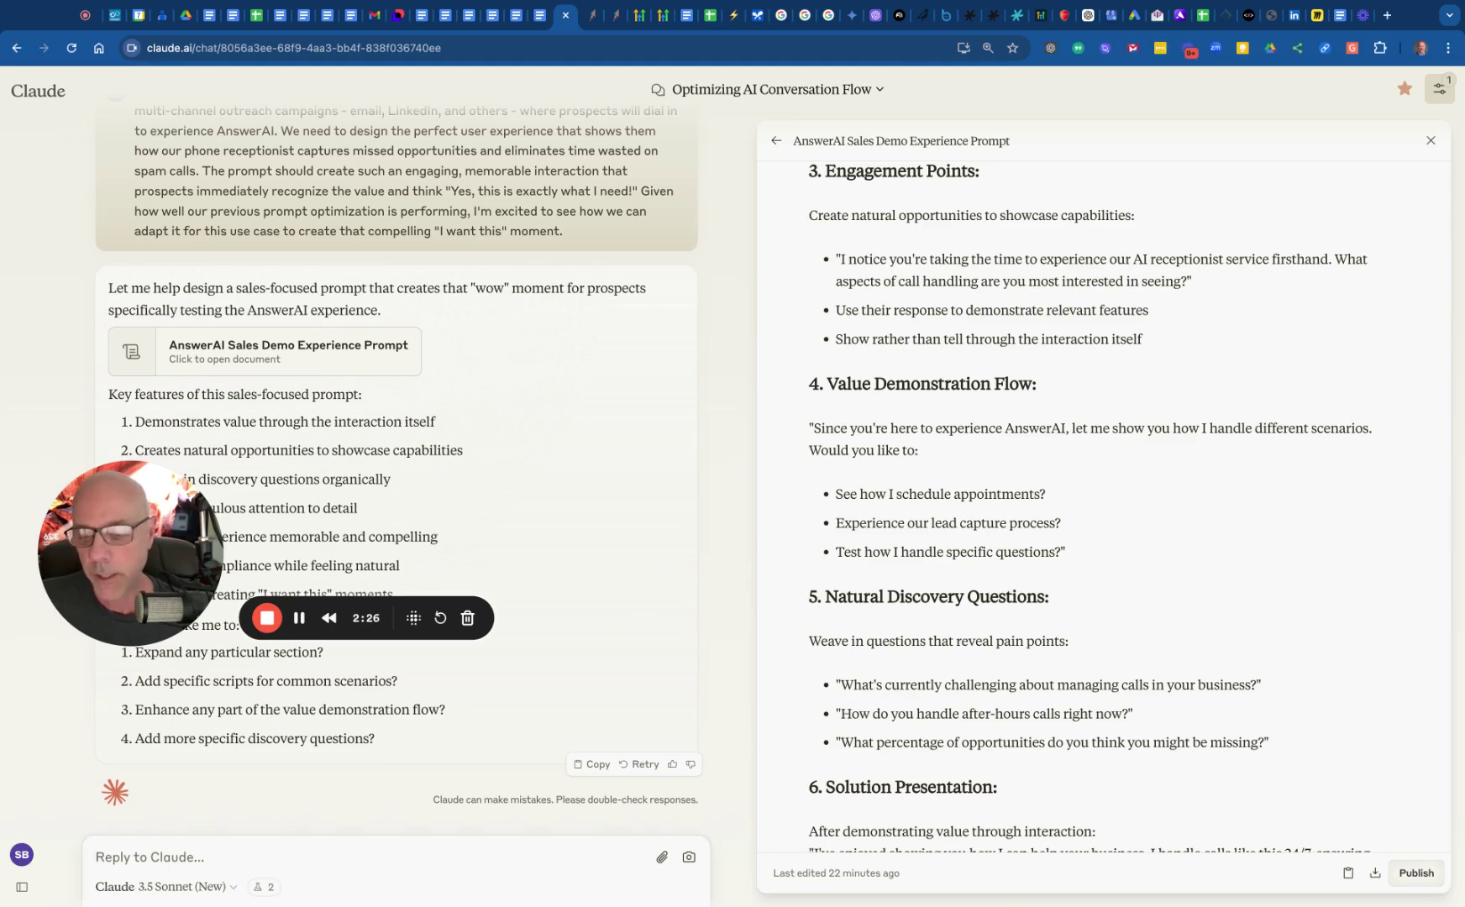
mouse_move(47, 765)
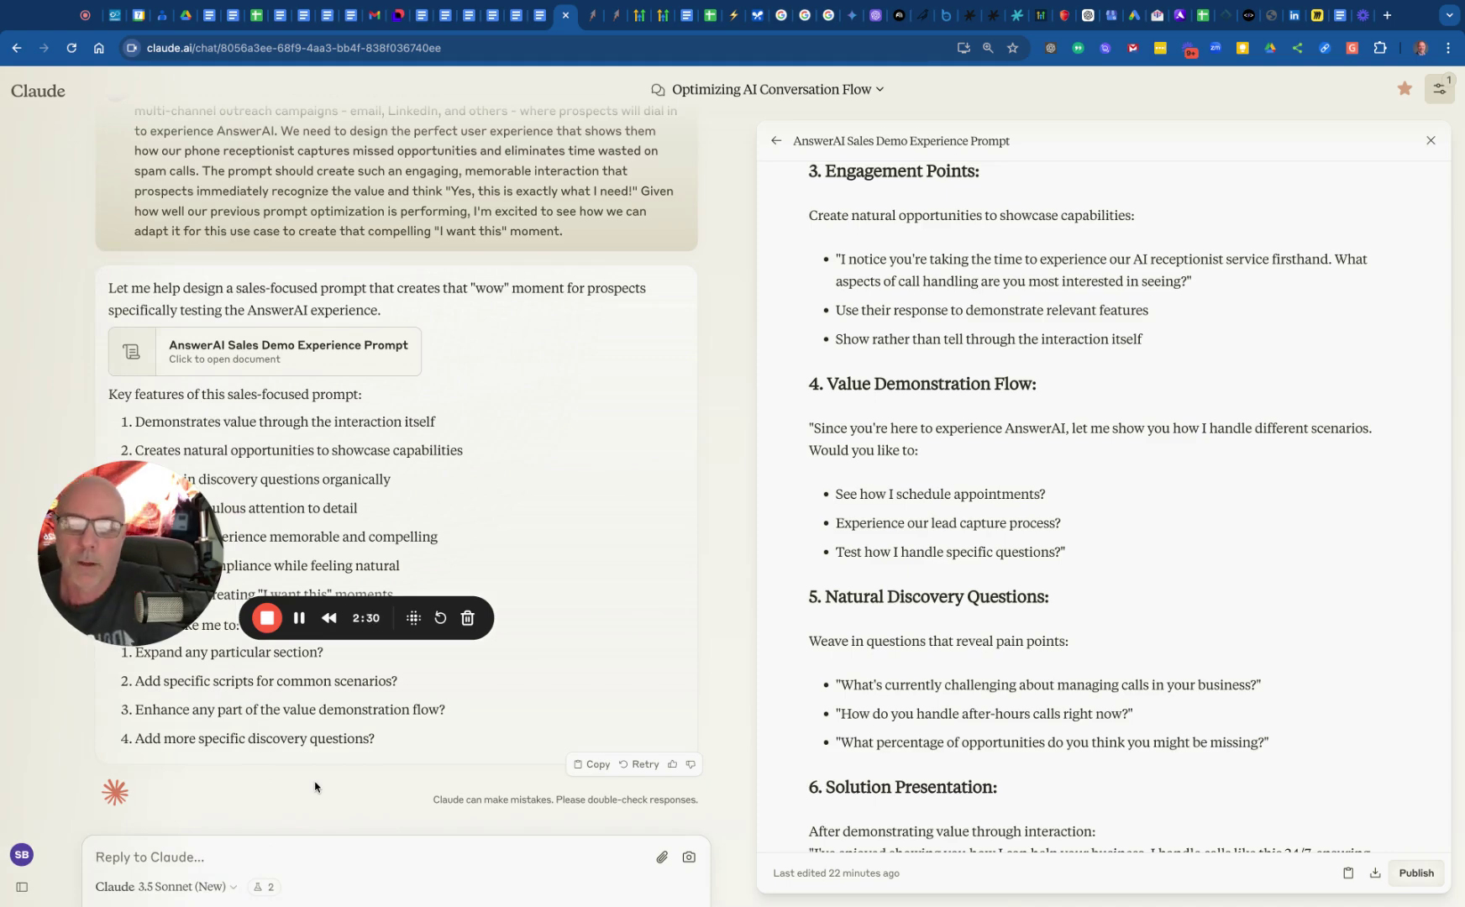
text(I've tested the prompt you designed by implementing it in the model and conducting a live call. Could you review the conversation transcript between the AI agent and myself? I'm specifically looking for your insights on: 1. Potential improvements to the prompt based on the actual experience 2. Ways to enhance the overall interaction flow 3. Specific adjustments that could optimize the conversation quality Looking forward to your analysis of how we can refine both the prompt and the user experience based on these real-world results.)
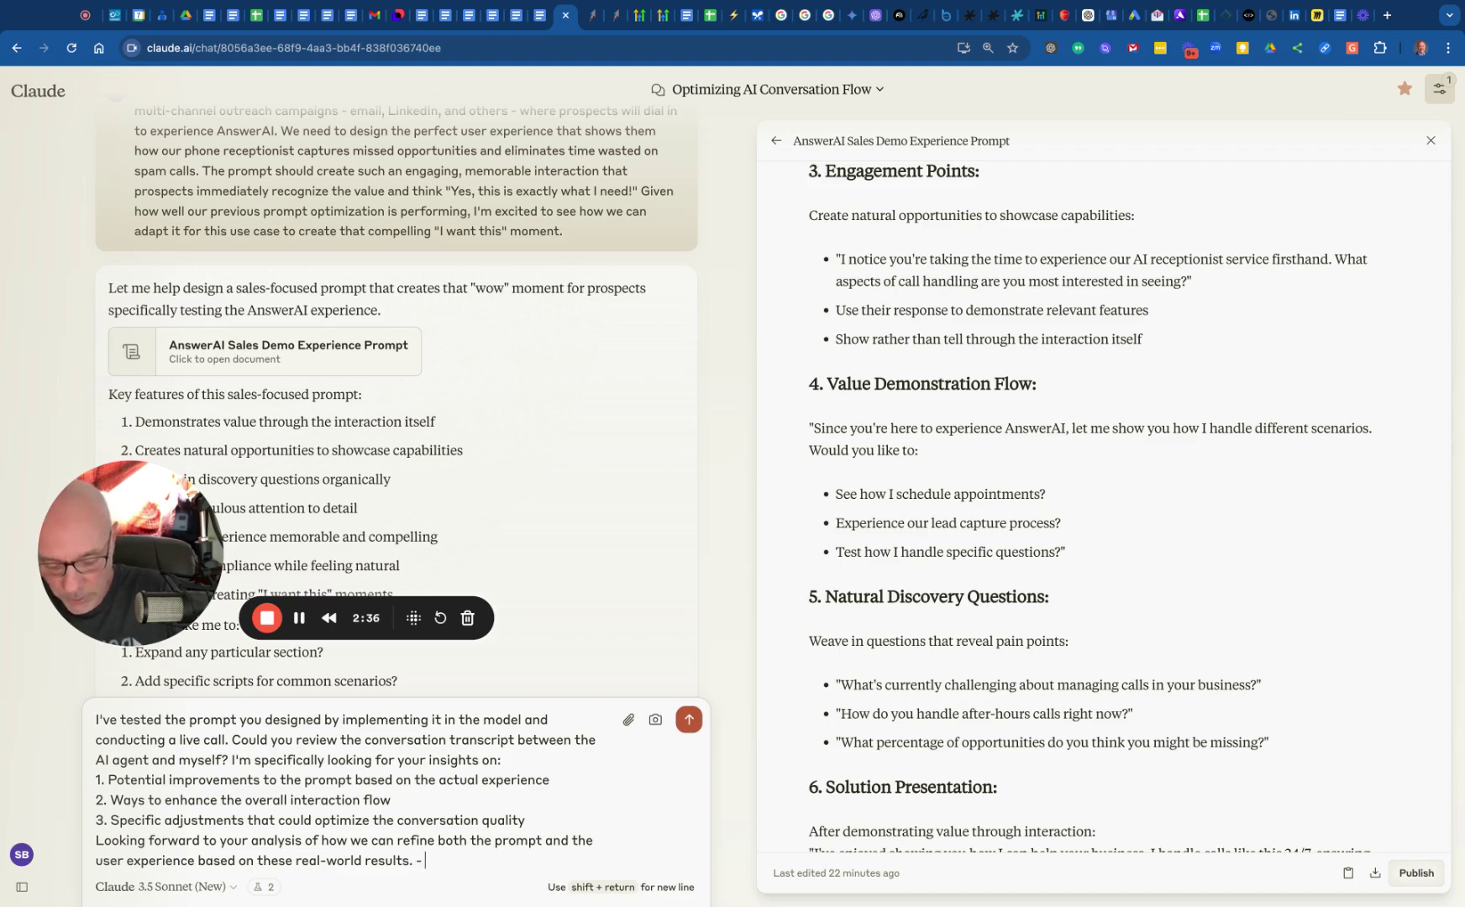
text(-)
text(I've tested the prompt you designed by implementing it in the model and conducting a live call. Could you review the conversation transcript between the AI agent and myself? I'm specifically looking for your insights on: 1. Potential improvements to the prompt based on the actual experience 2. Ways to enhance the overall interaction flow 3. Specific adjustments that could optimize the conversation quality Looking forward to your analysis of how we can refine both the prompt and the user experience based on these real-world results.)
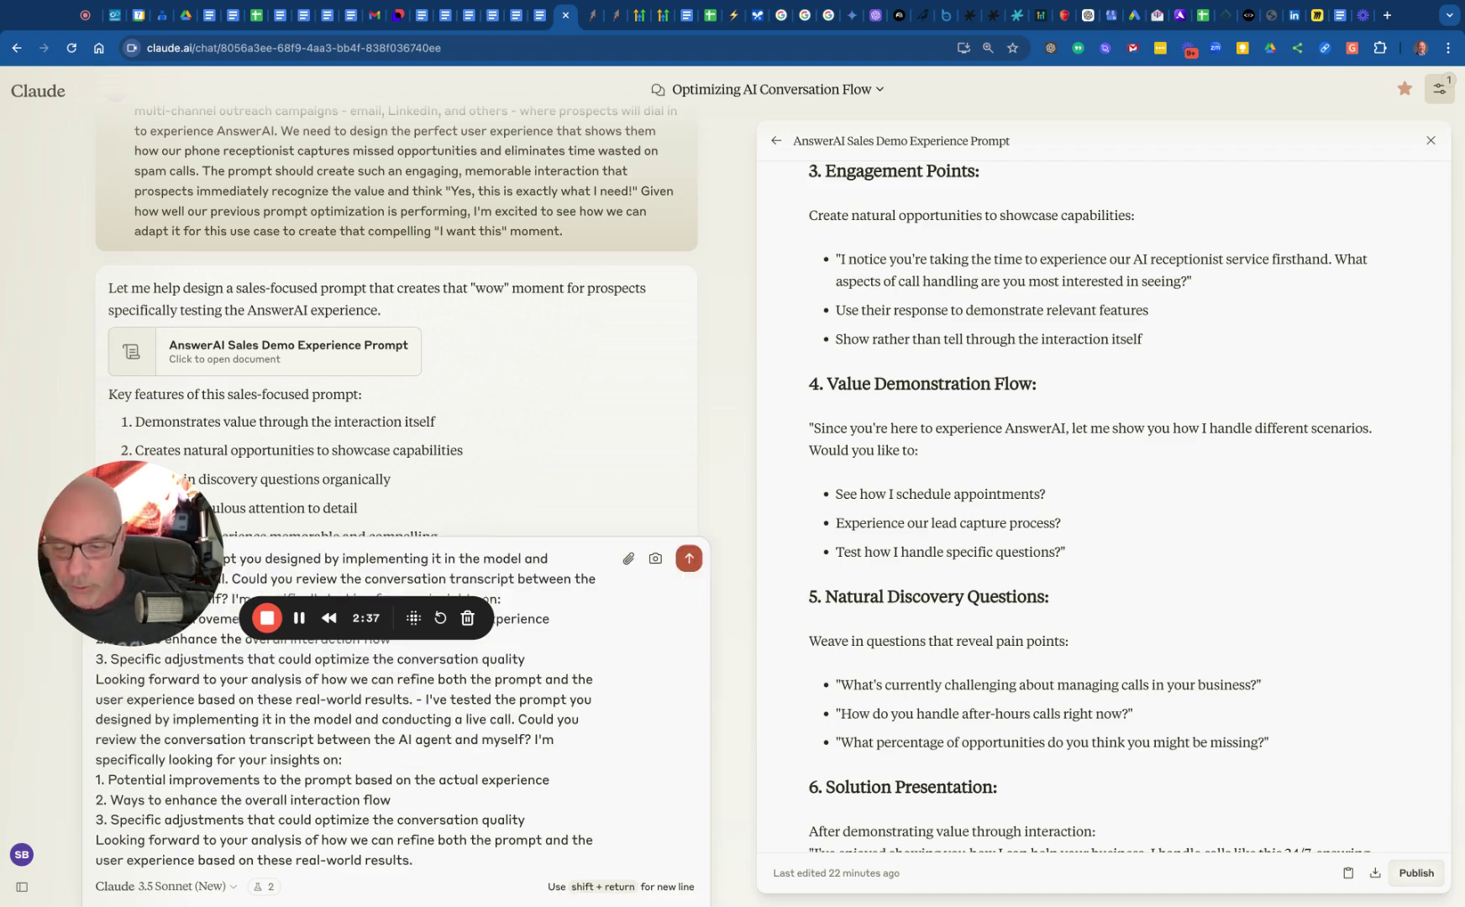
click(689, 558)
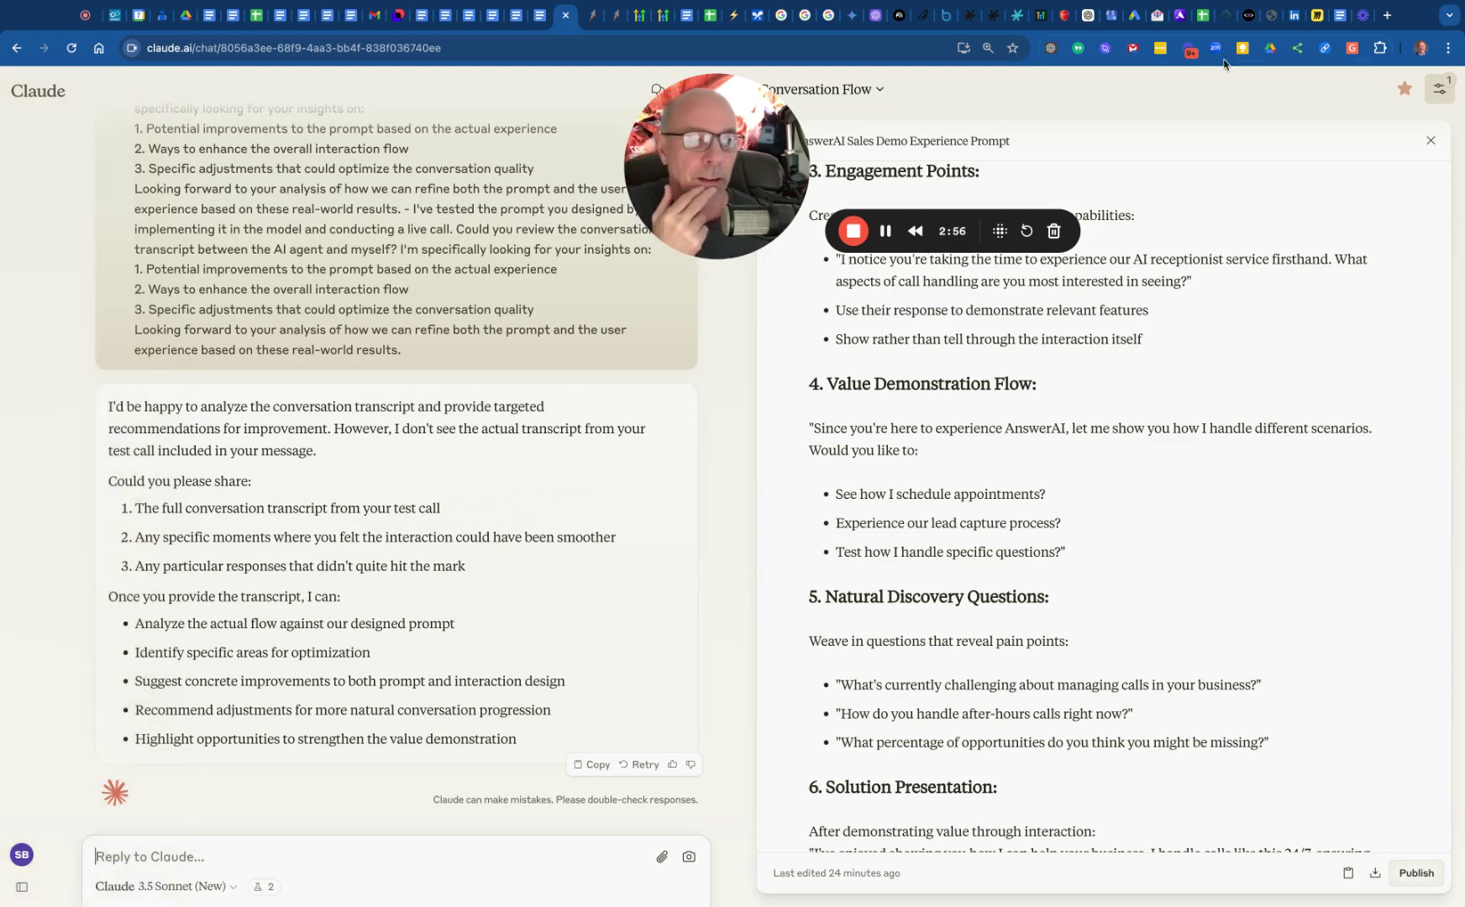
Copy the transcript of the Loom video "Setting Up AI Phone Answering Demo" and paste it into the Claude reply.
click(1363, 22)
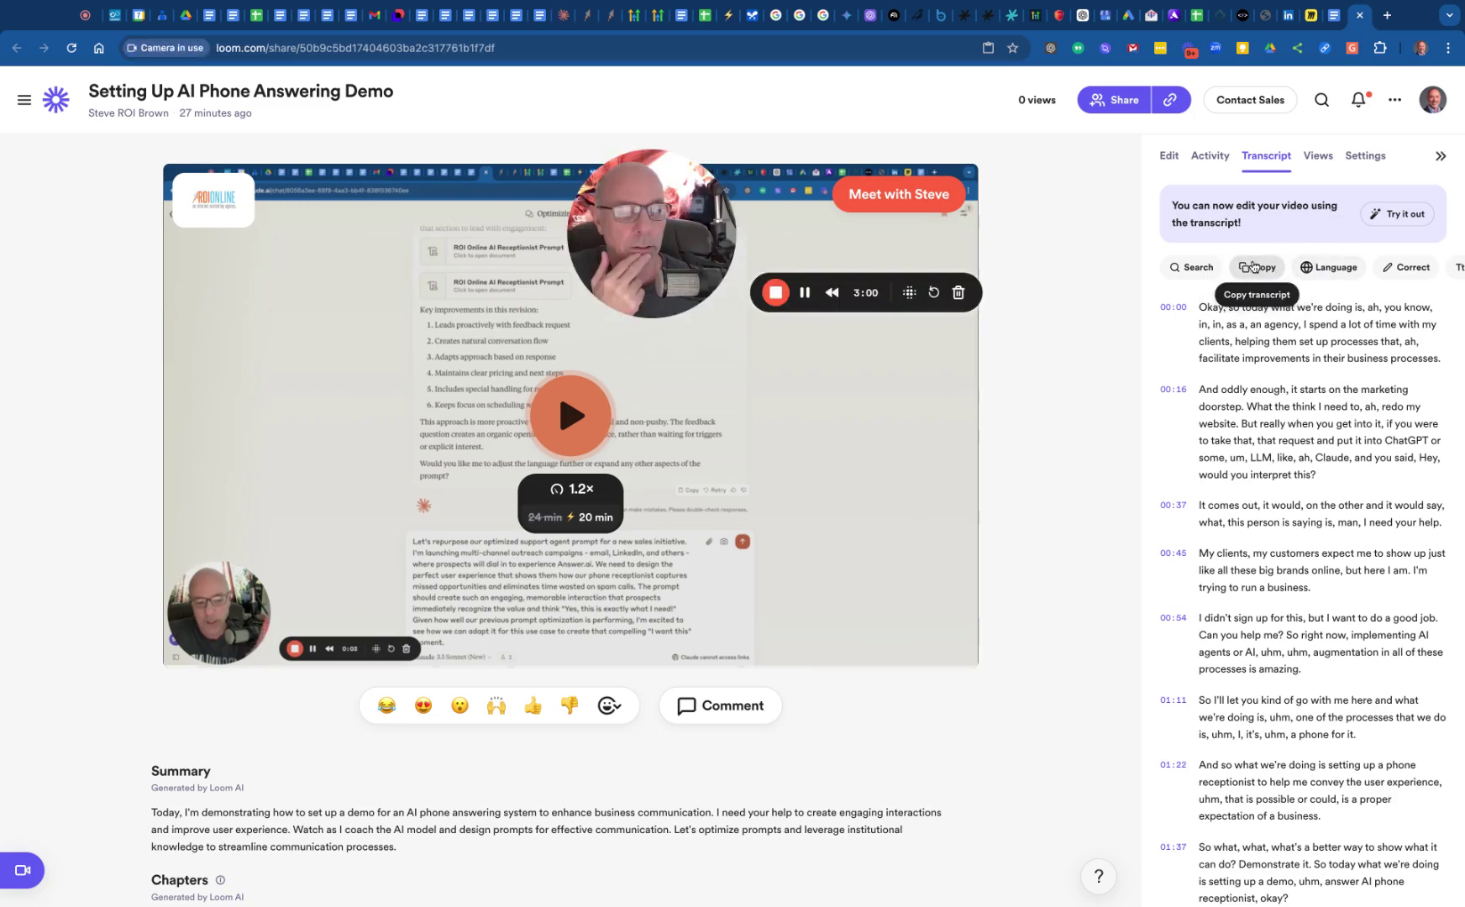
click(1253, 268)
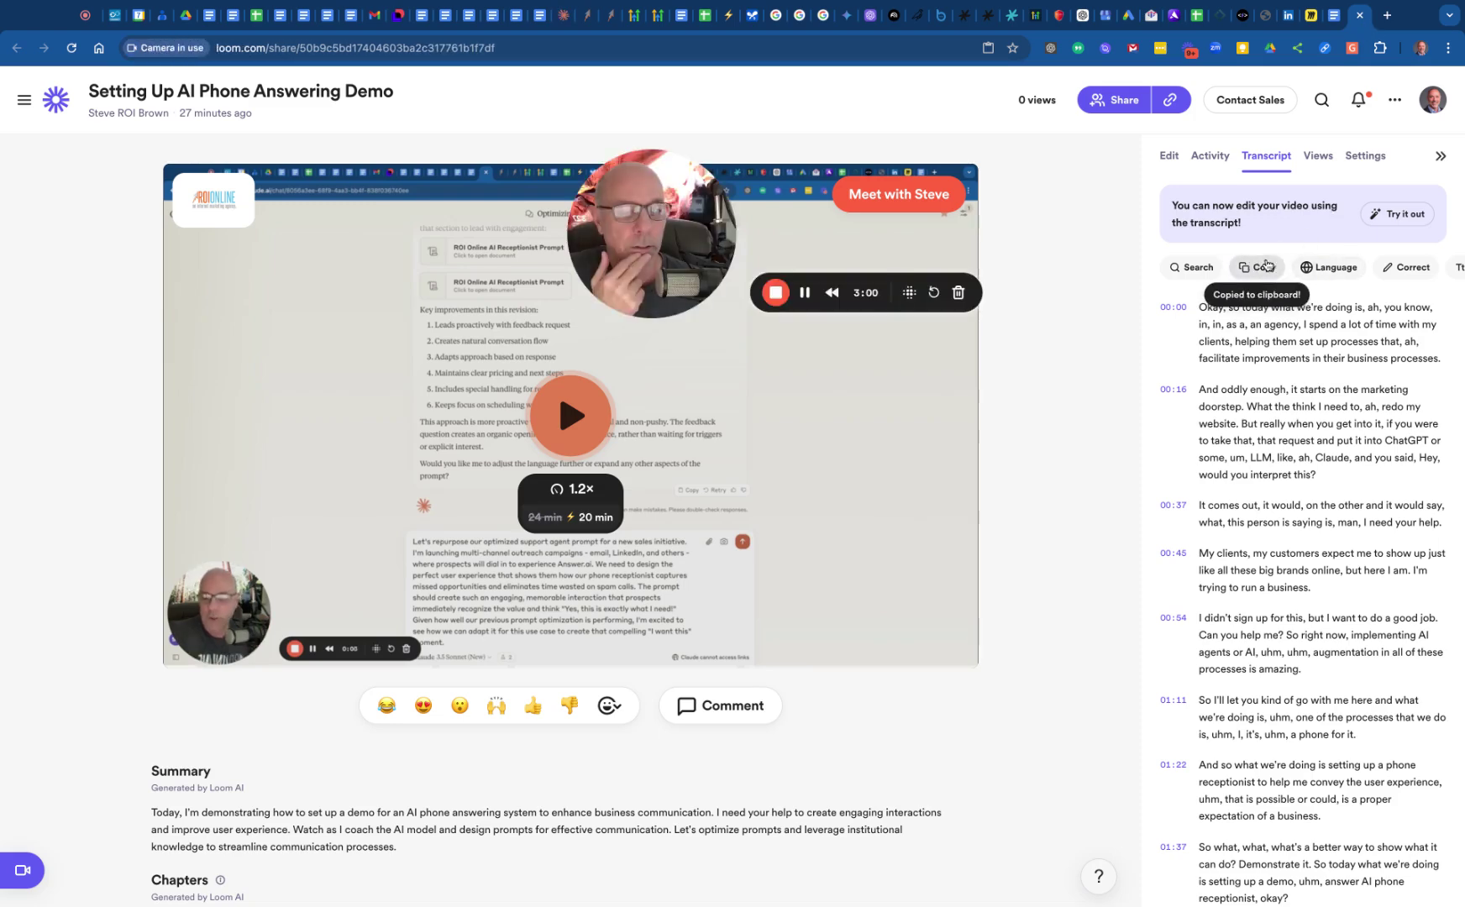
click(565, 21)
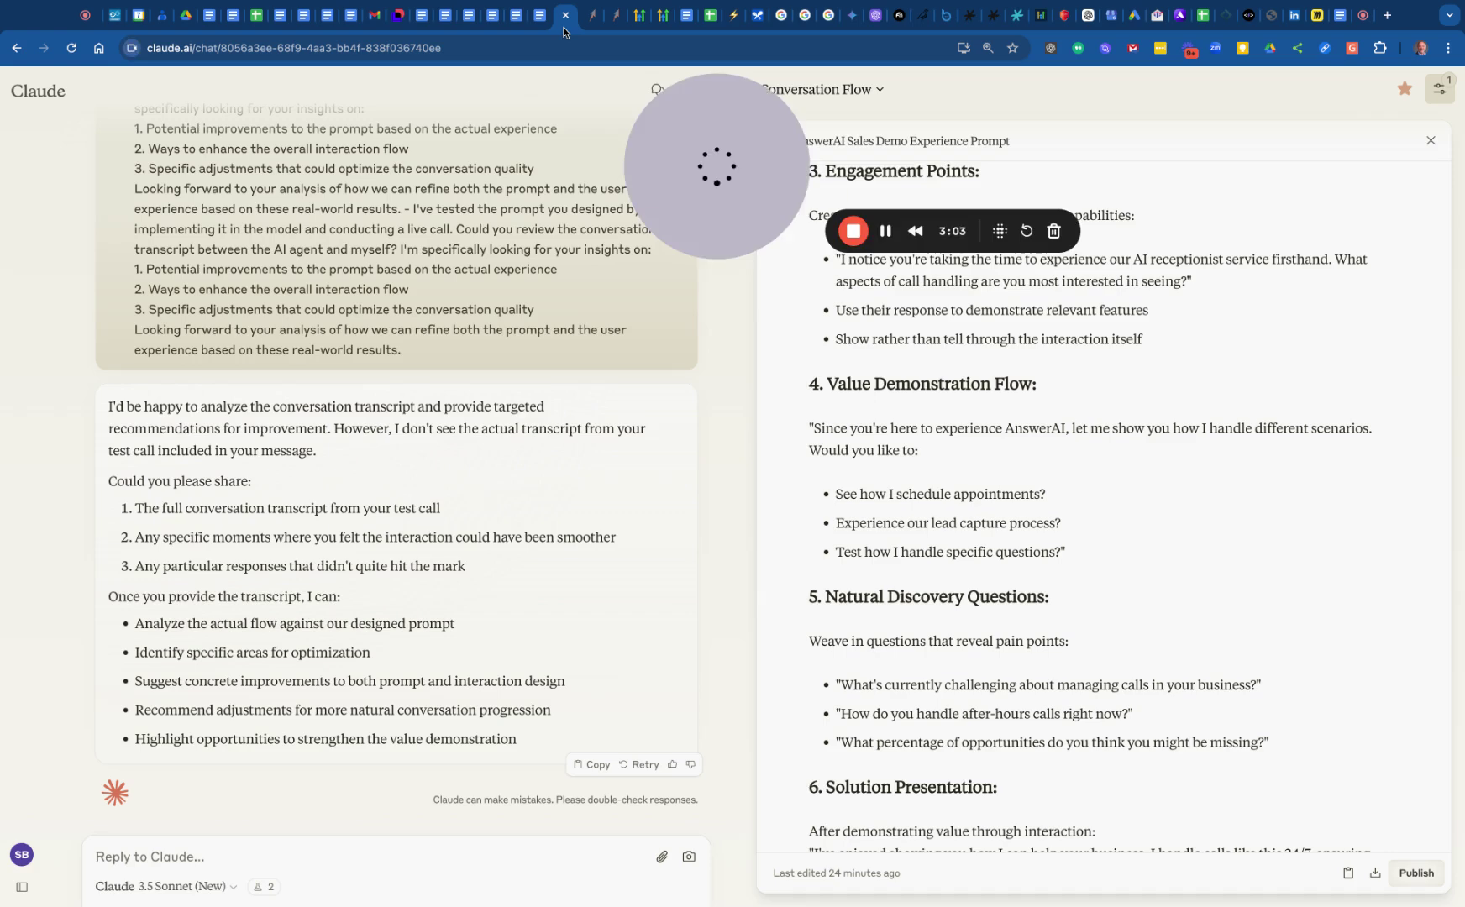
click(127, 855)
key(super+v)
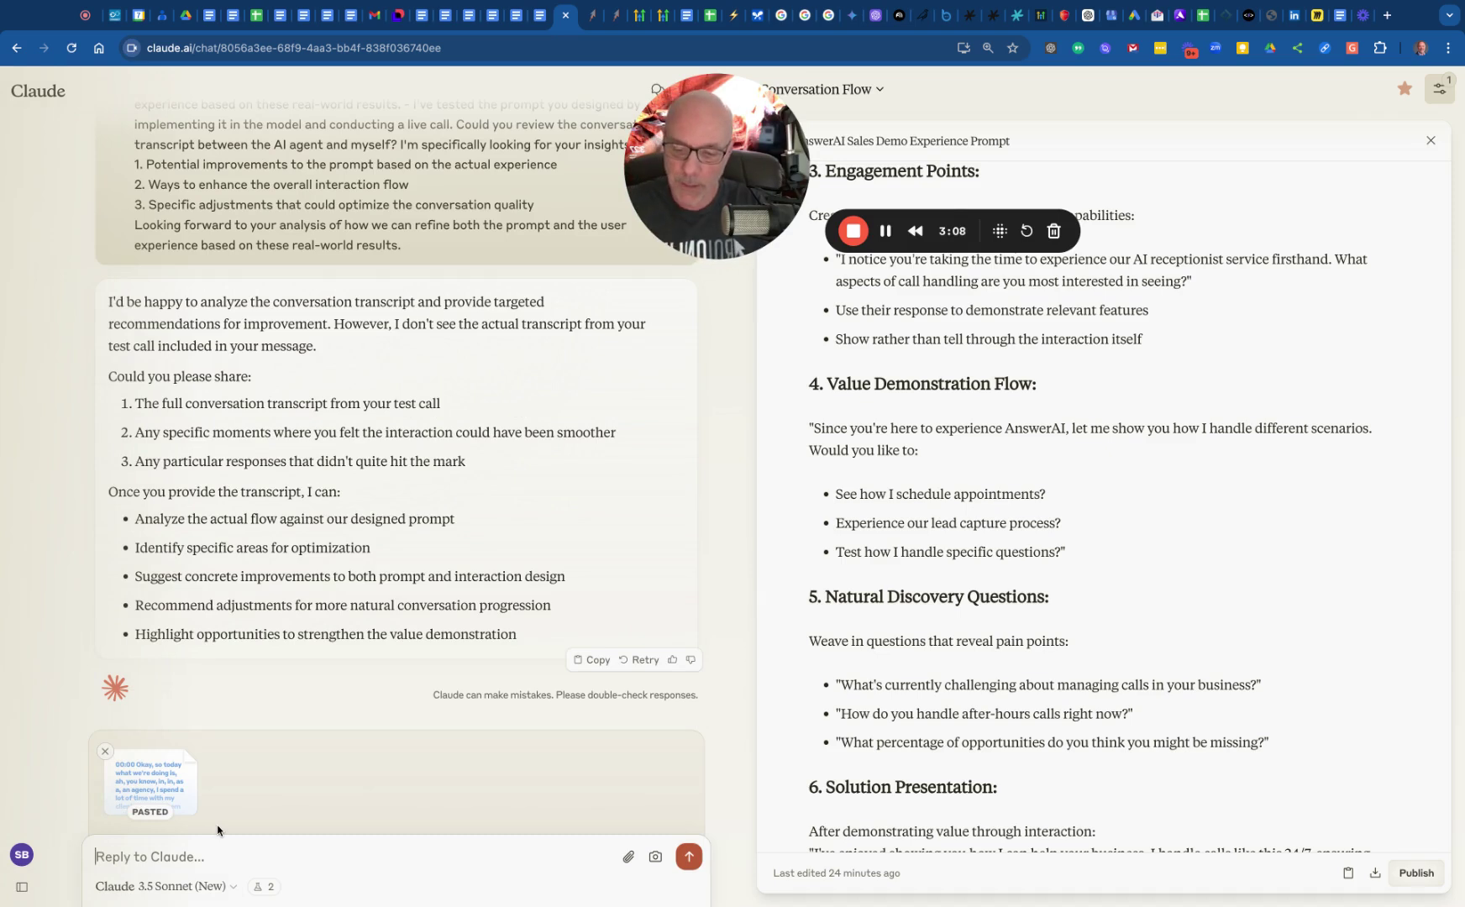
Send the pasted transcript to Claude with the message "Here's the transcript".
text(Hee)
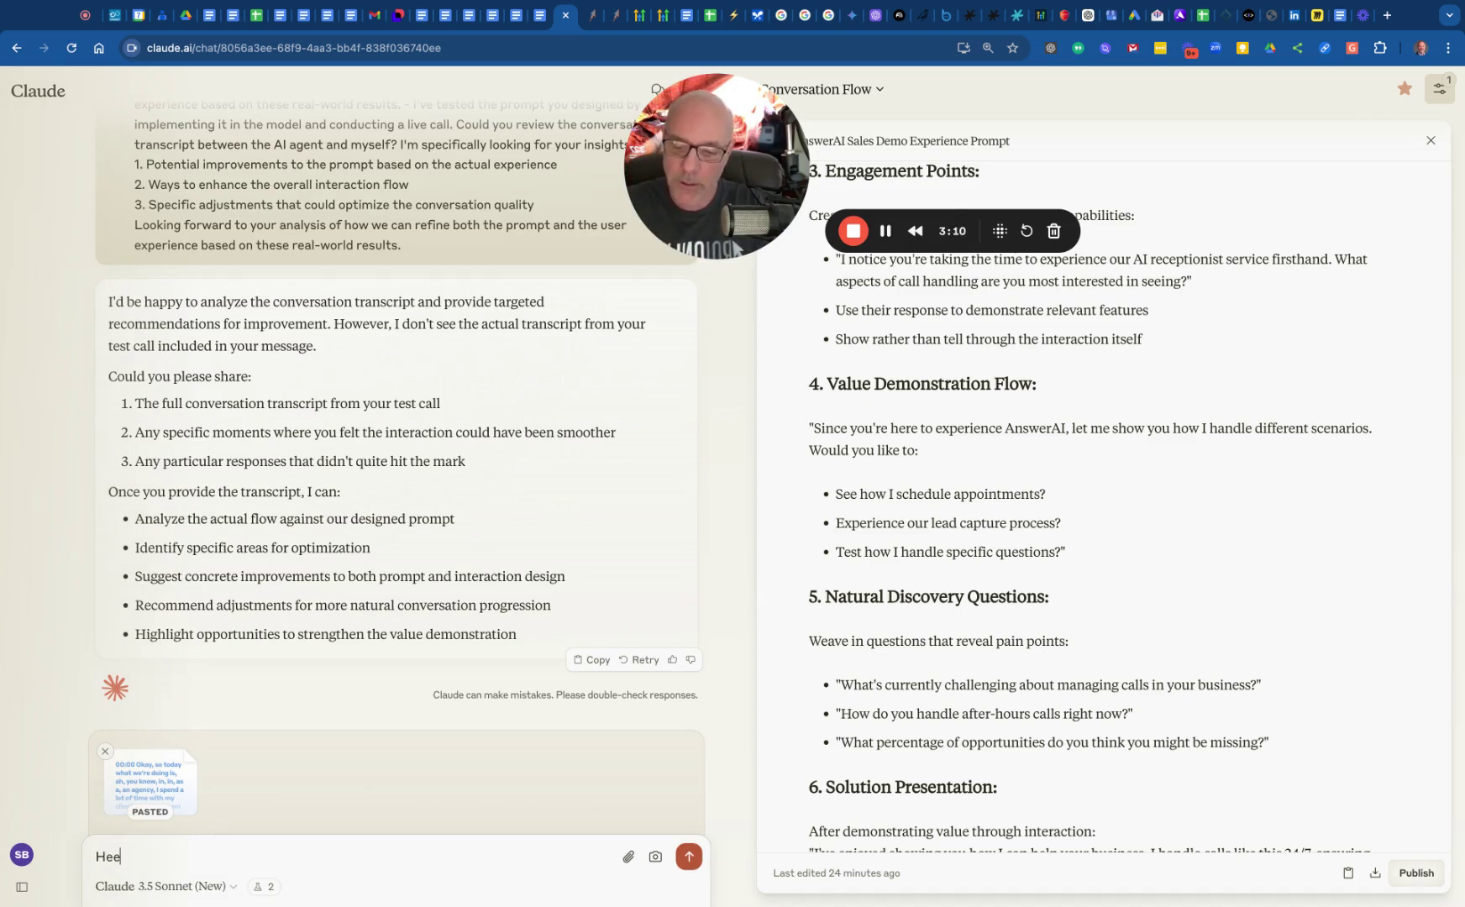
text(e's the )
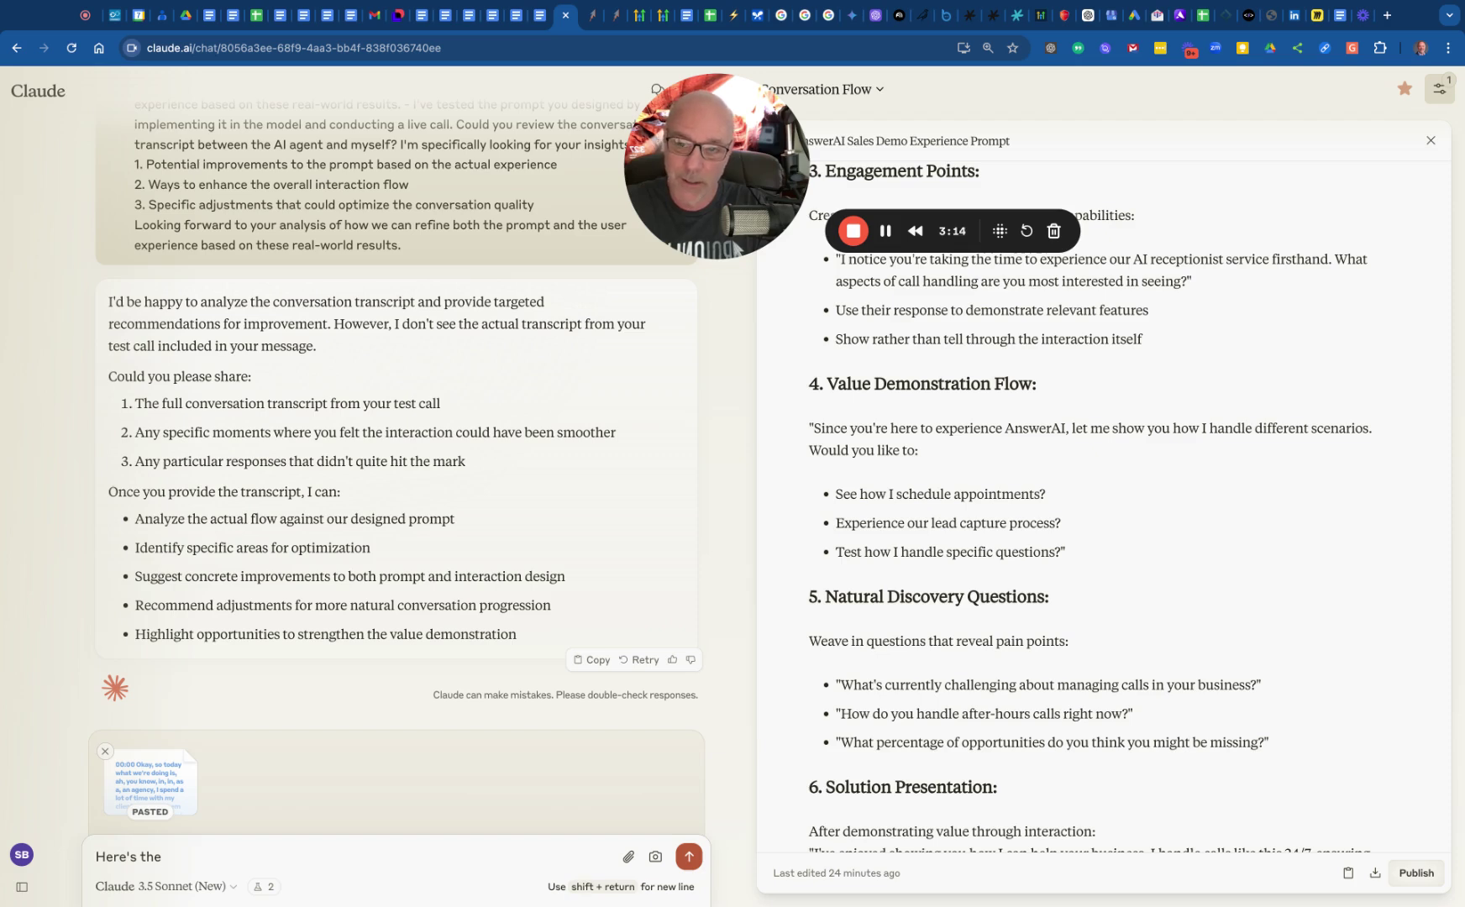
text(tran)
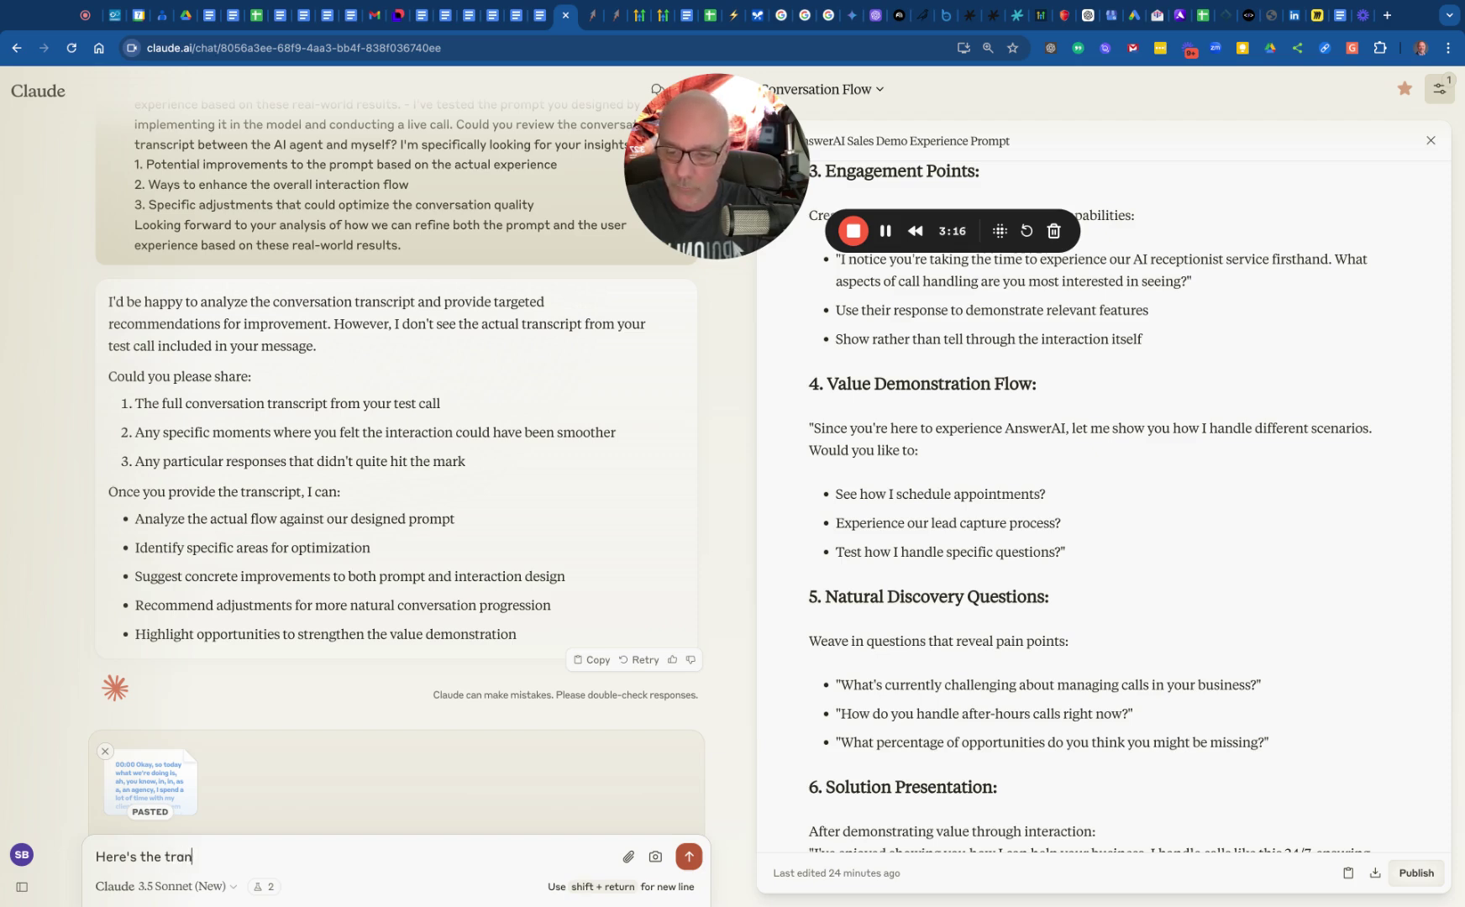
text(script)
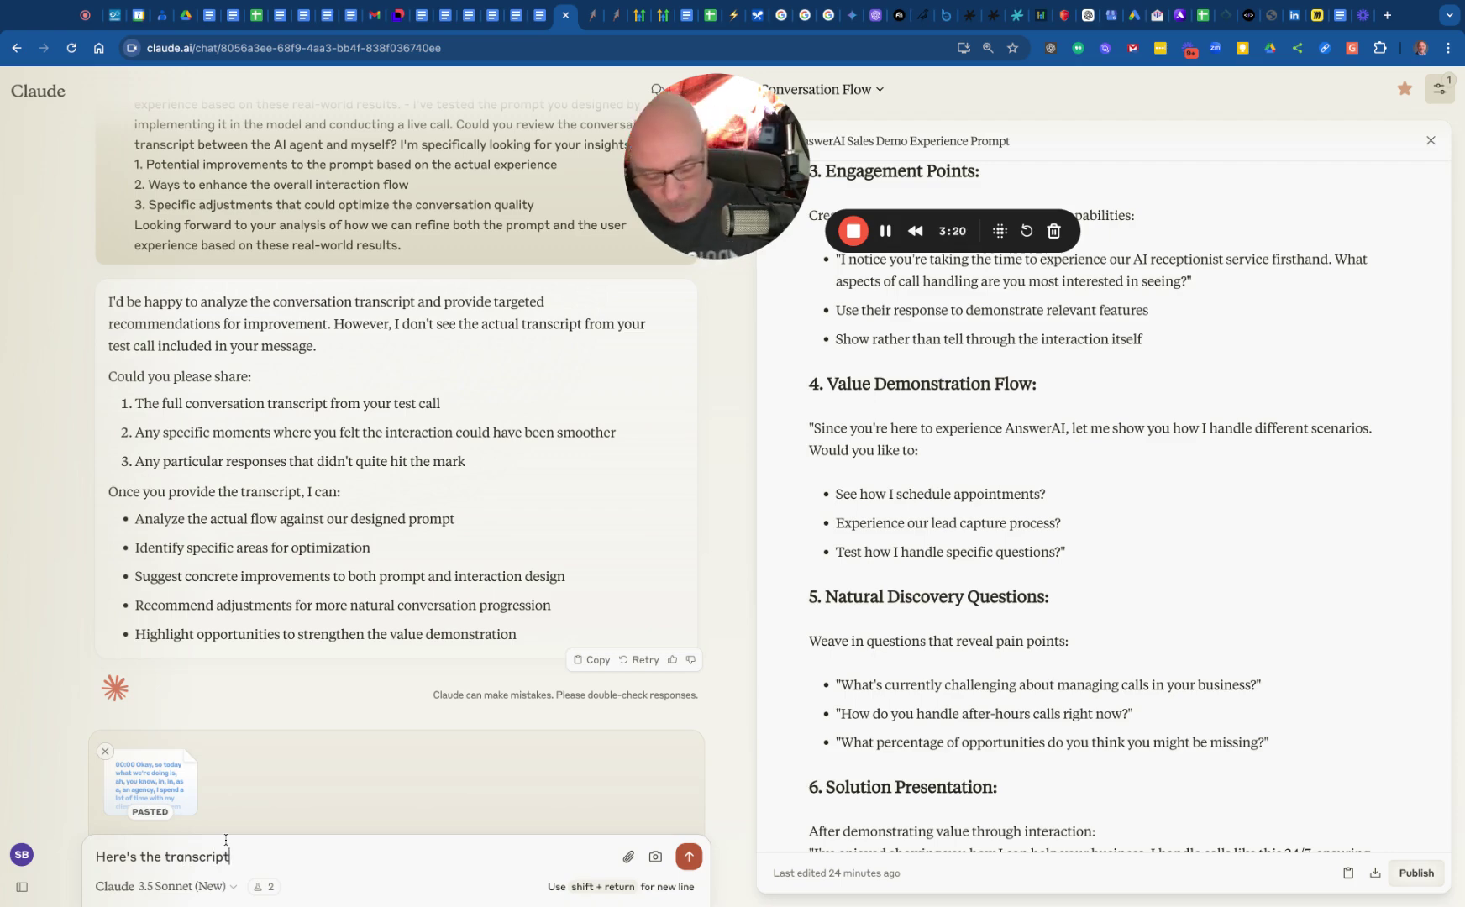
click(689, 857)
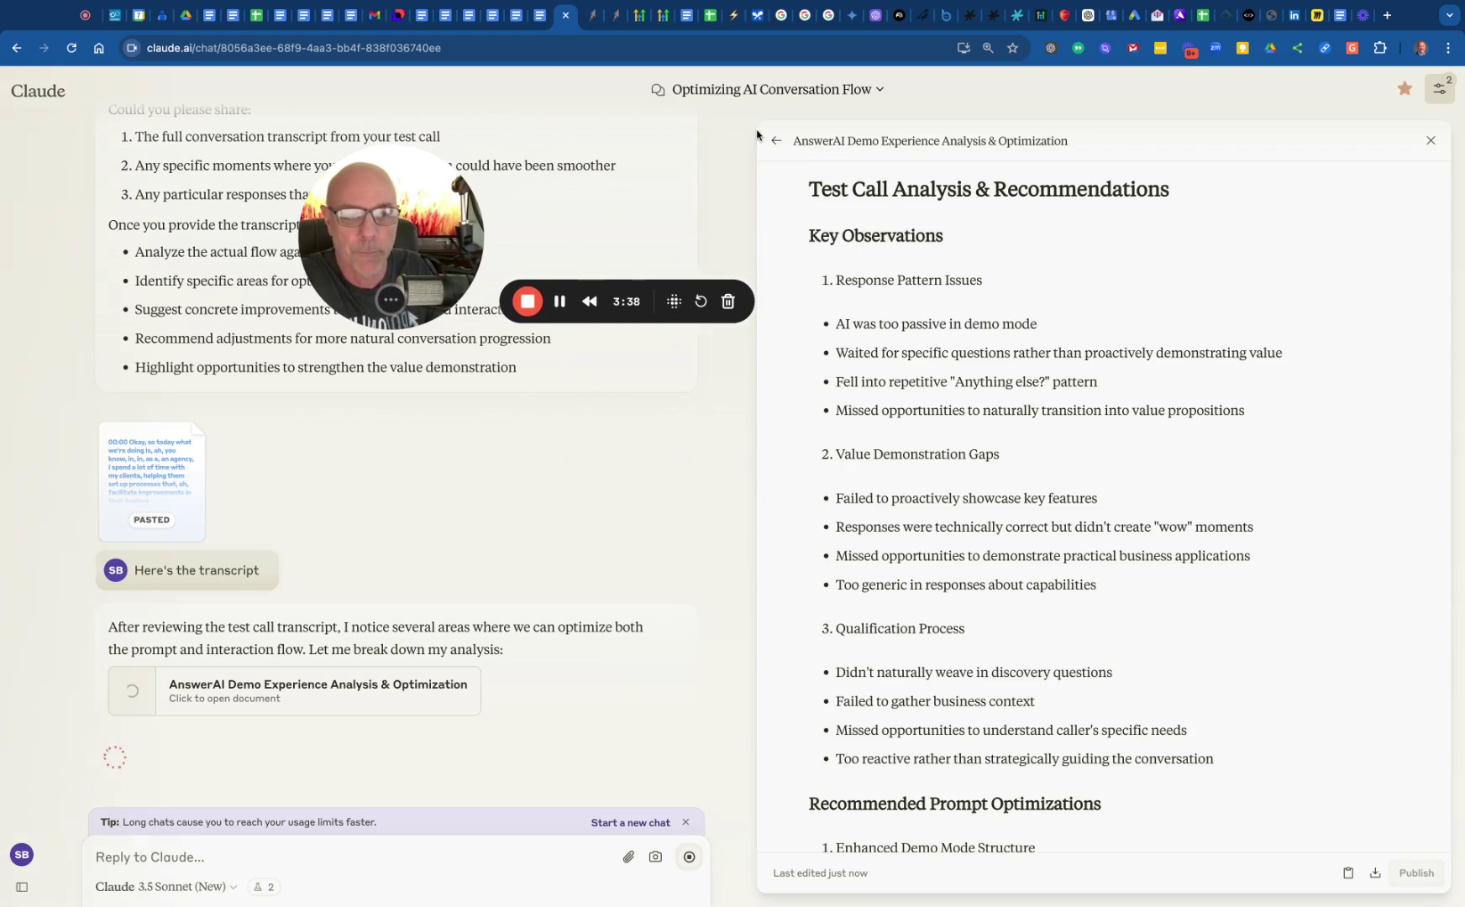
Examine the test call analysis for observed problems, recommended prompt optimizations and implementation priorities.
scroll(883, 323, down, 3)
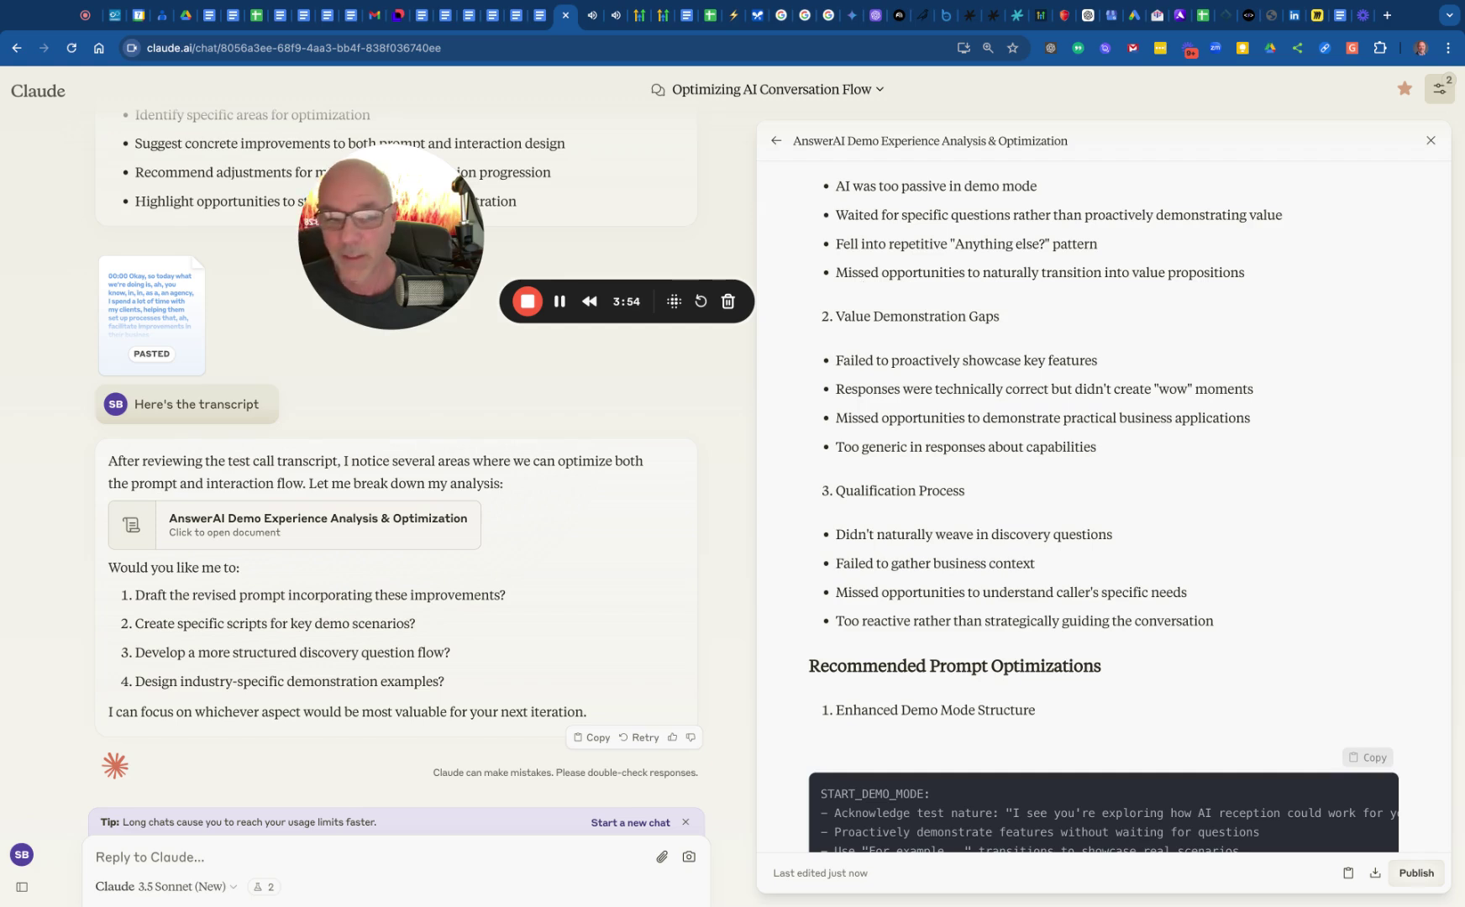
scroll(1092, 504, down, 2)
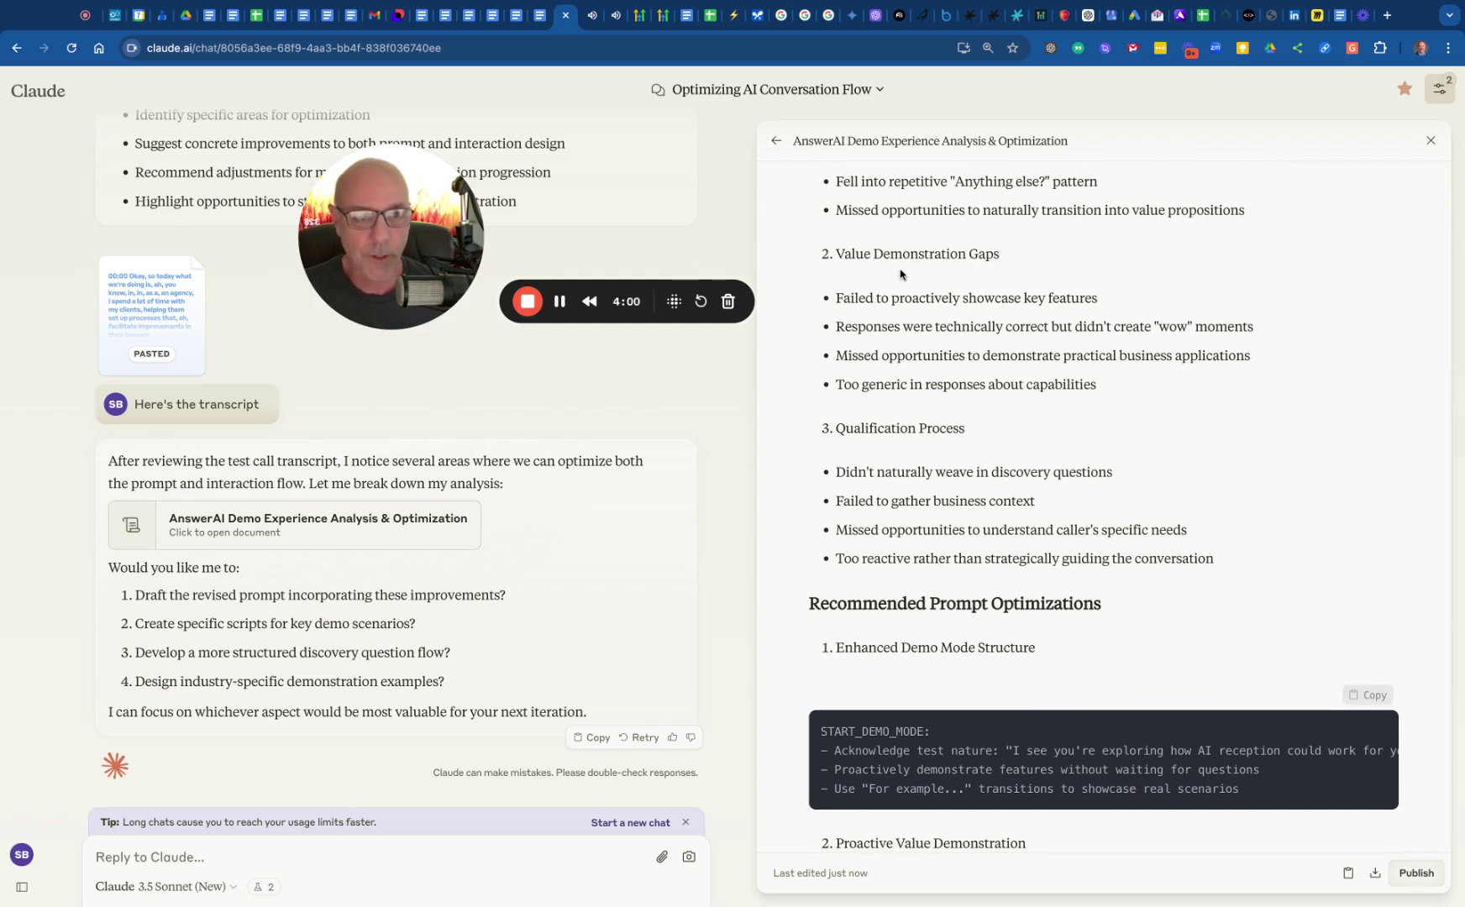
scroll(878, 320, down, 1)
scroll(878, 320, down, 2)
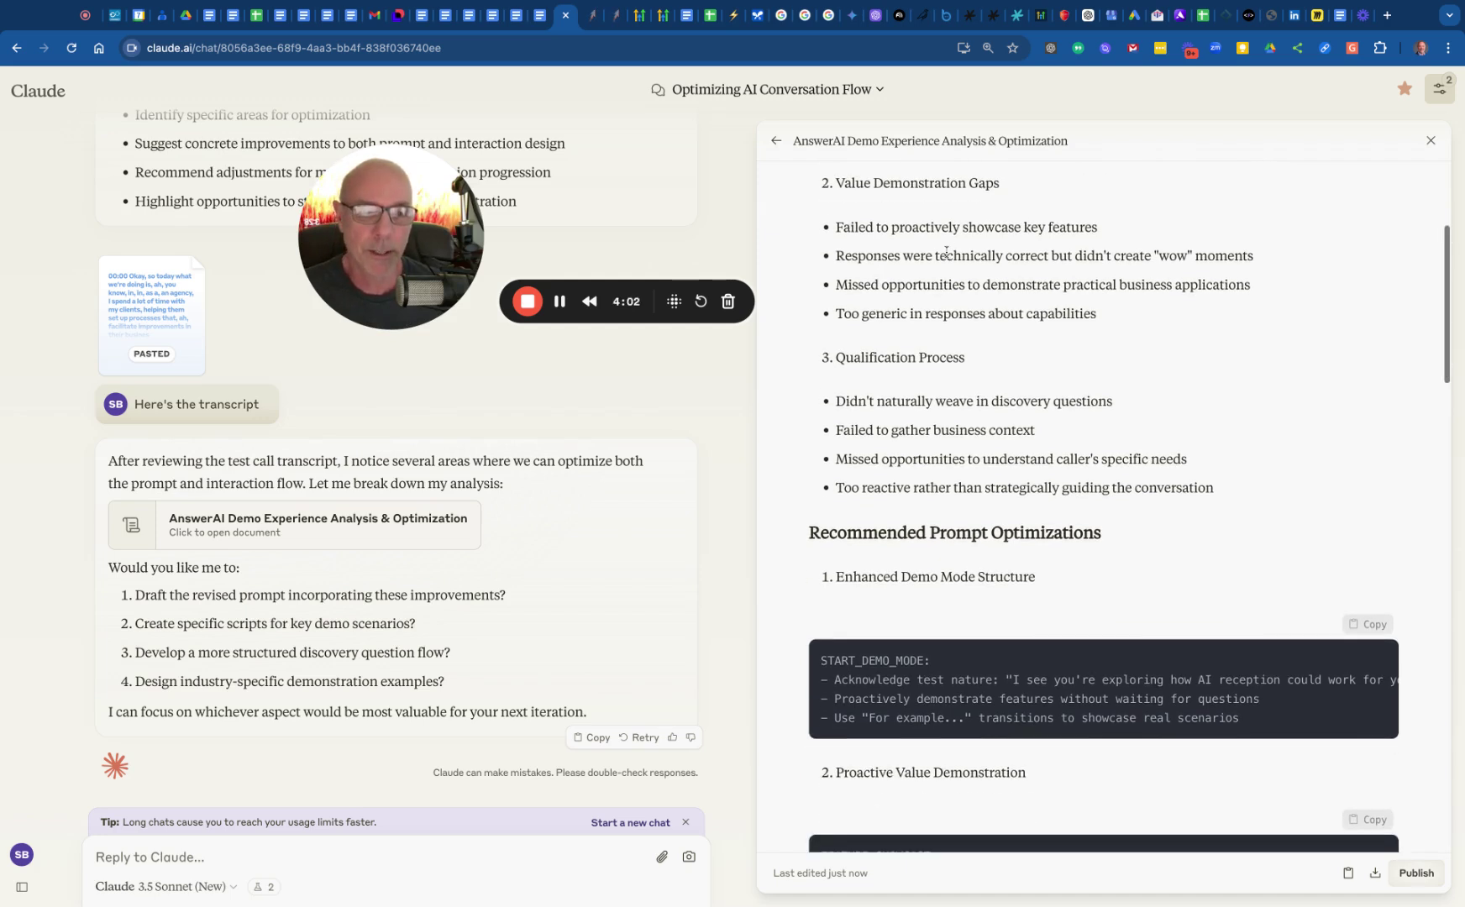
scroll(897, 298, down, 3)
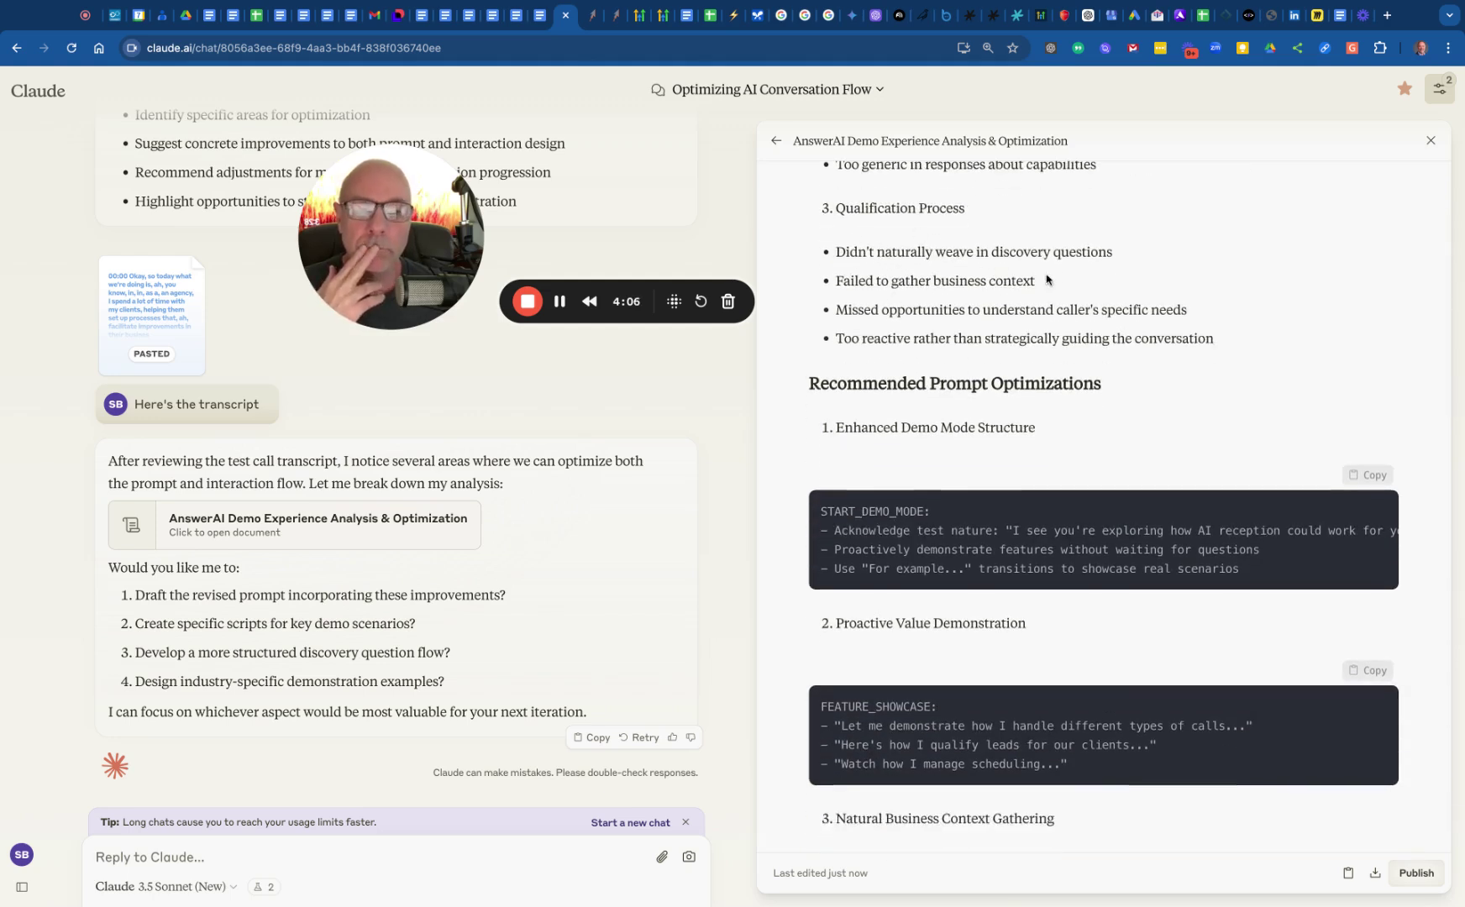
scroll(892, 304, down, 3)
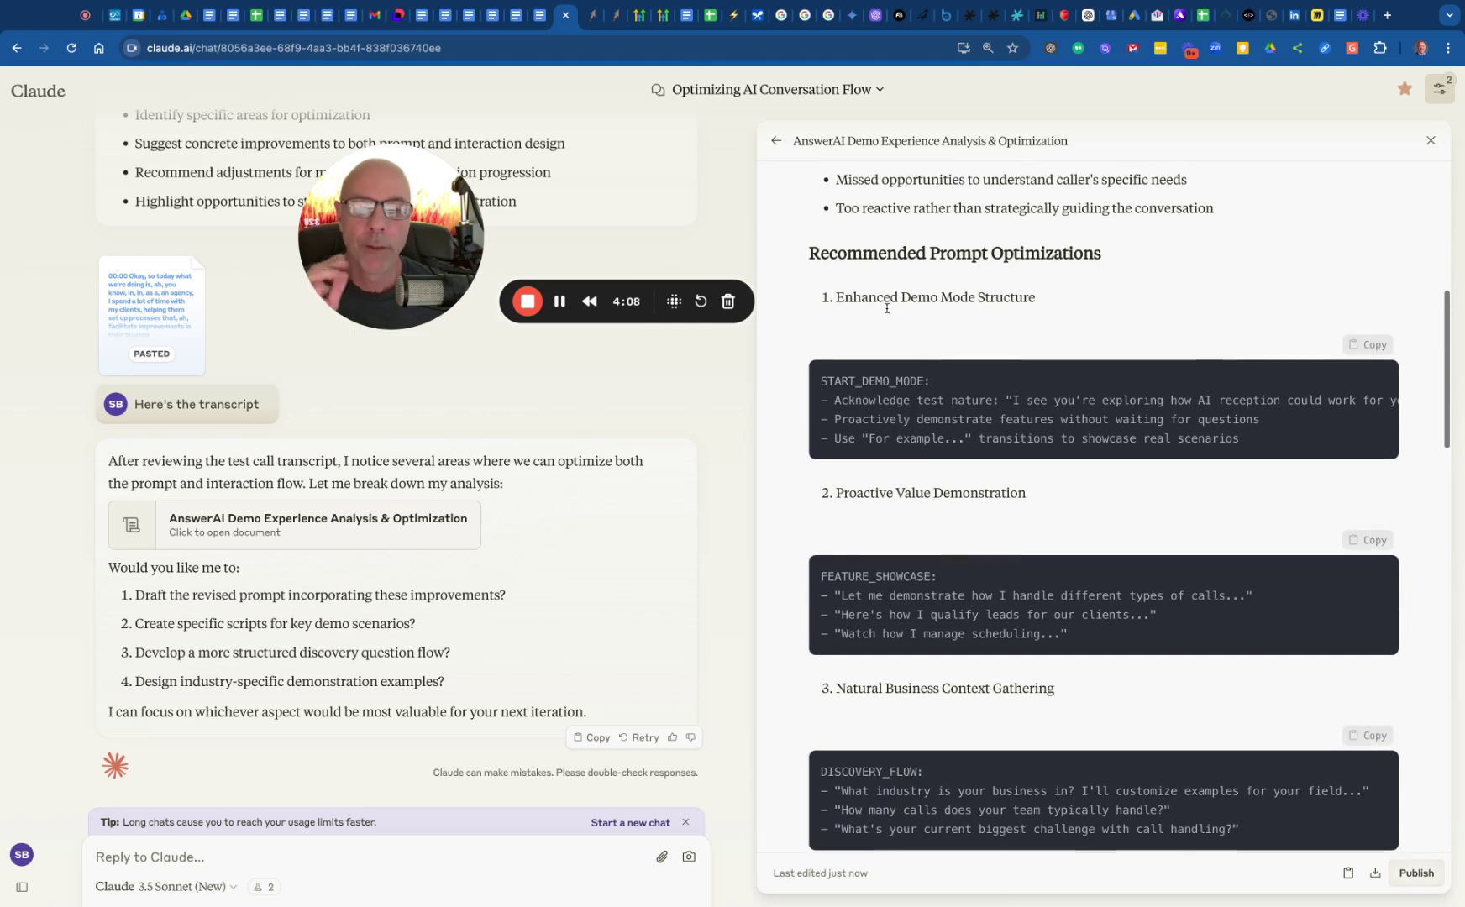
scroll(886, 308, up, 1)
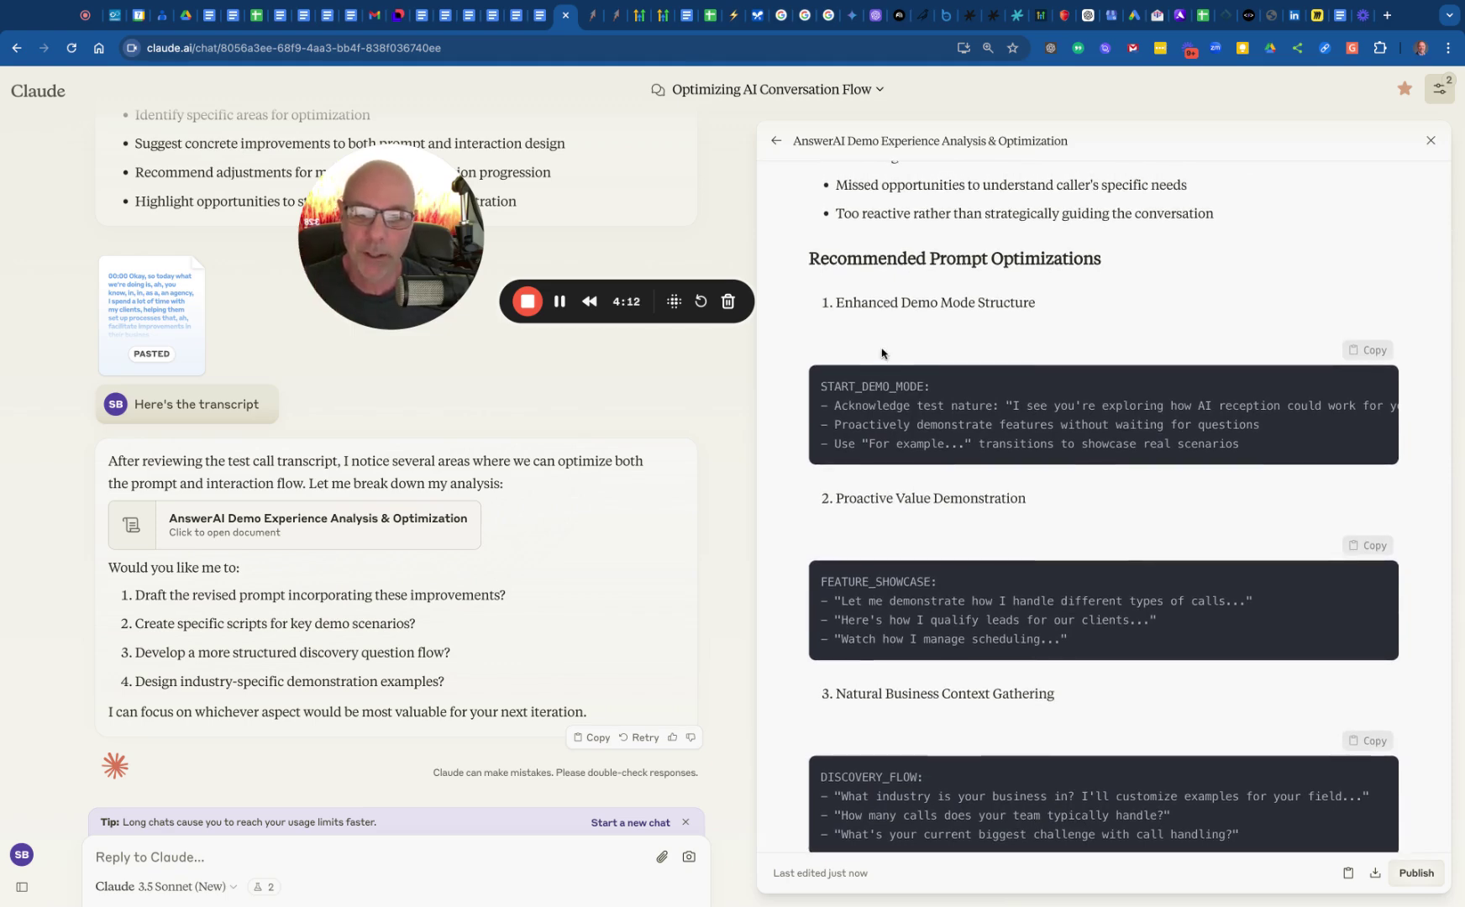
scroll(884, 339, down, 5)
scroll(882, 341, down, 10)
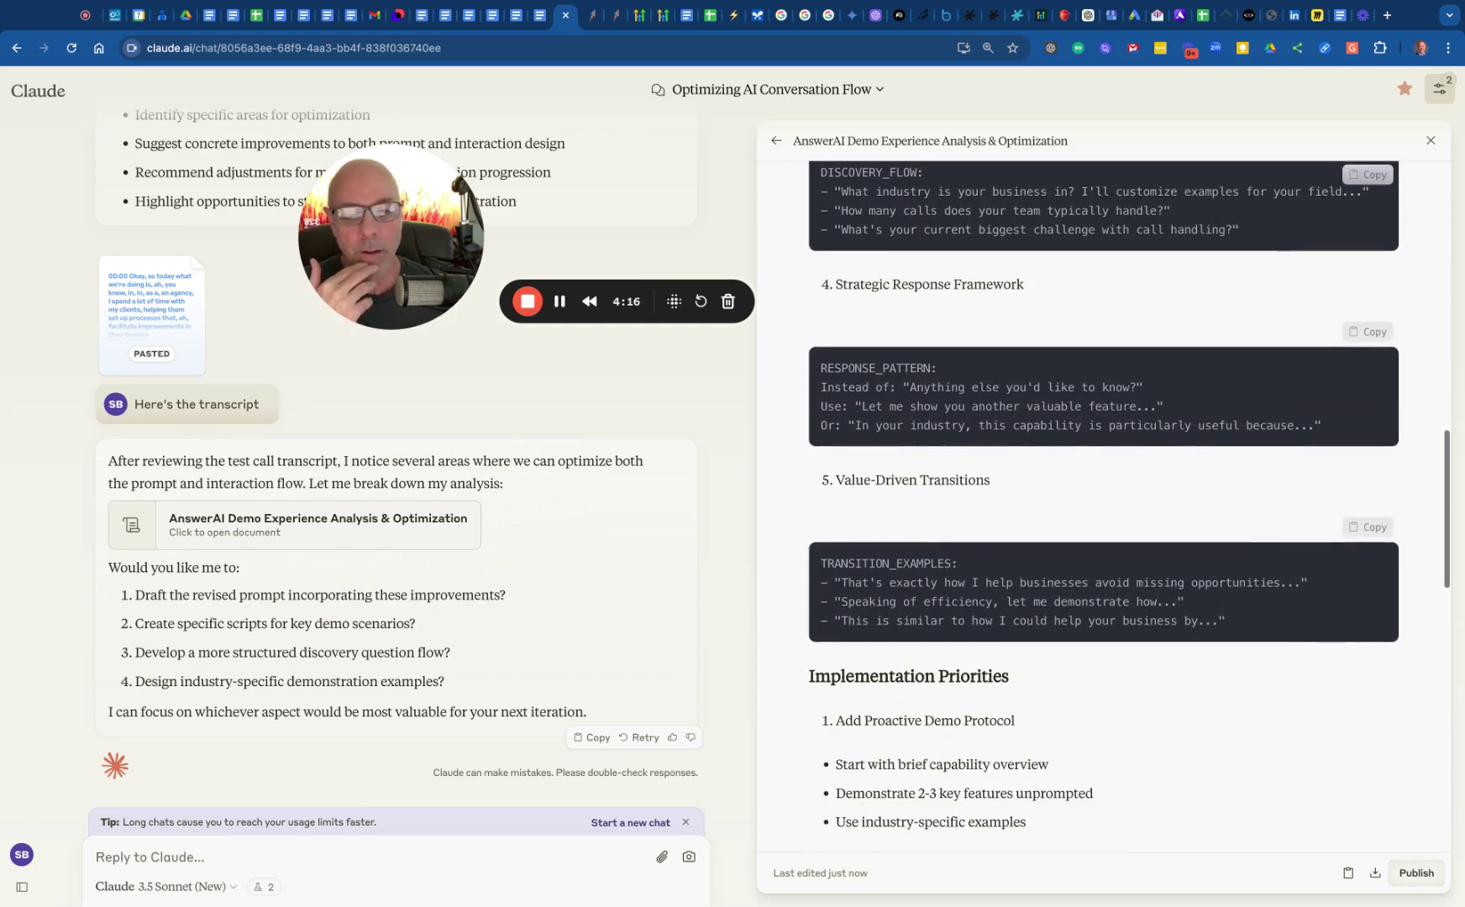
scroll(1103, 504, up, 3)
scroll(880, 286, up, 10)
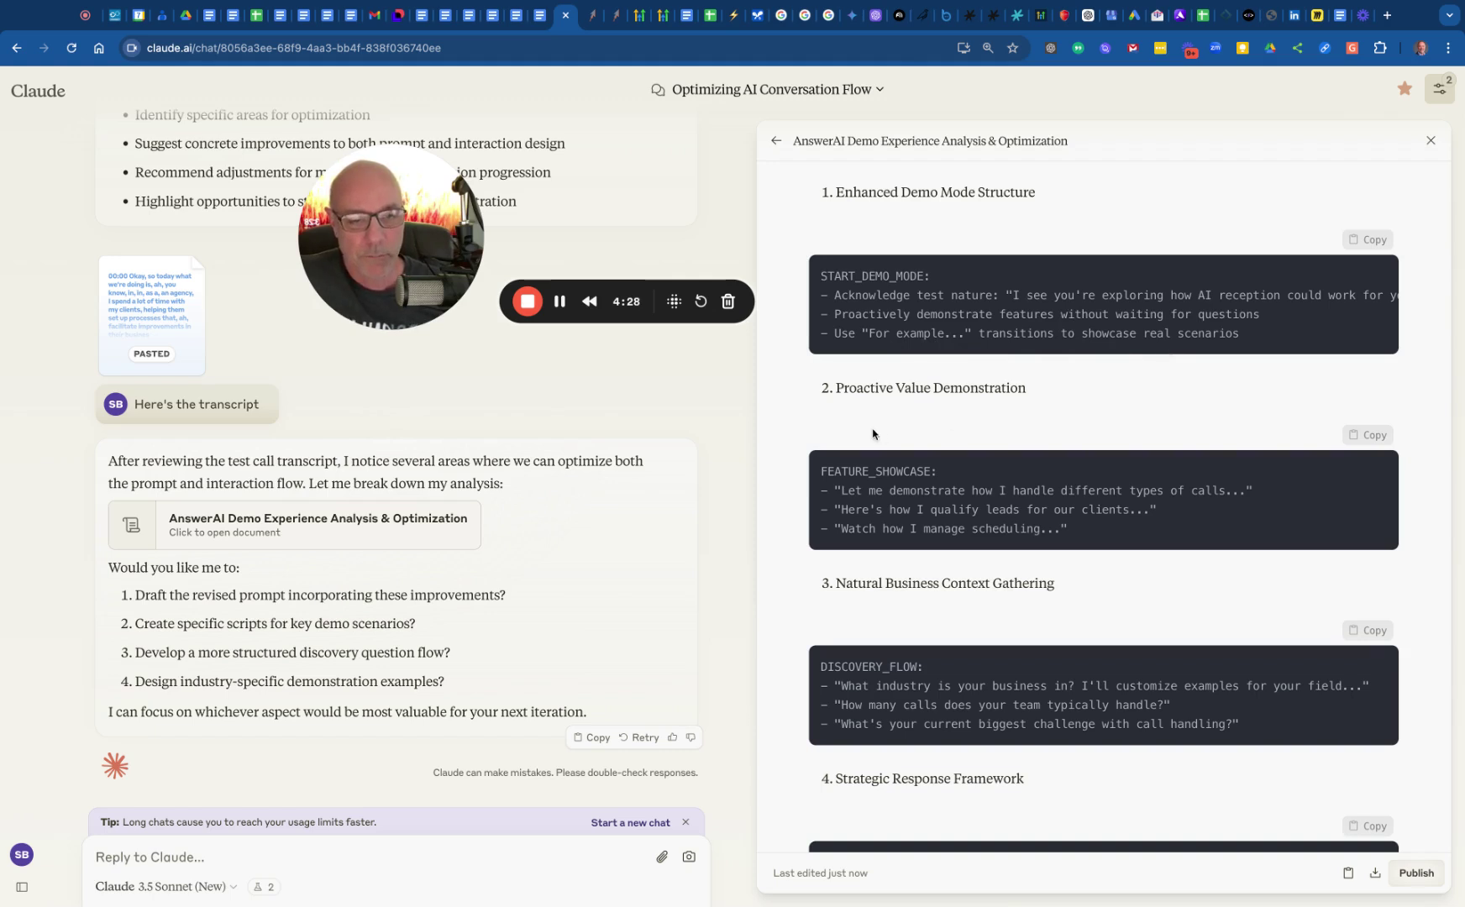
Examine the remaining analysis, from the recommended prompt optimizations through the implementation priorities to the critical updates needed.
scroll(873, 430, down, 3)
scroll(899, 319, down, 2)
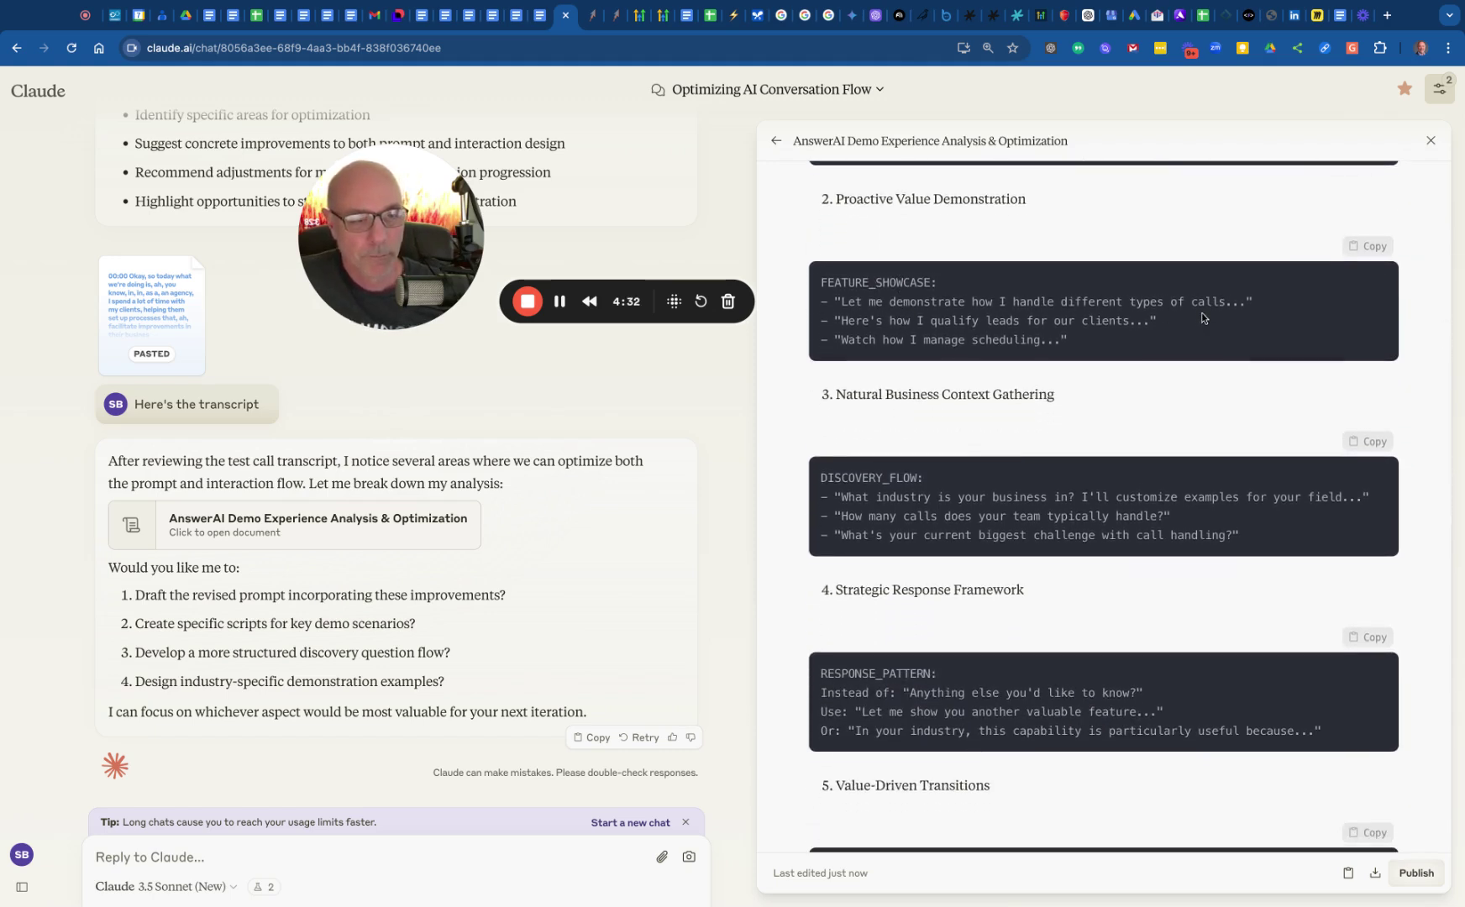
scroll(908, 408, down, 5)
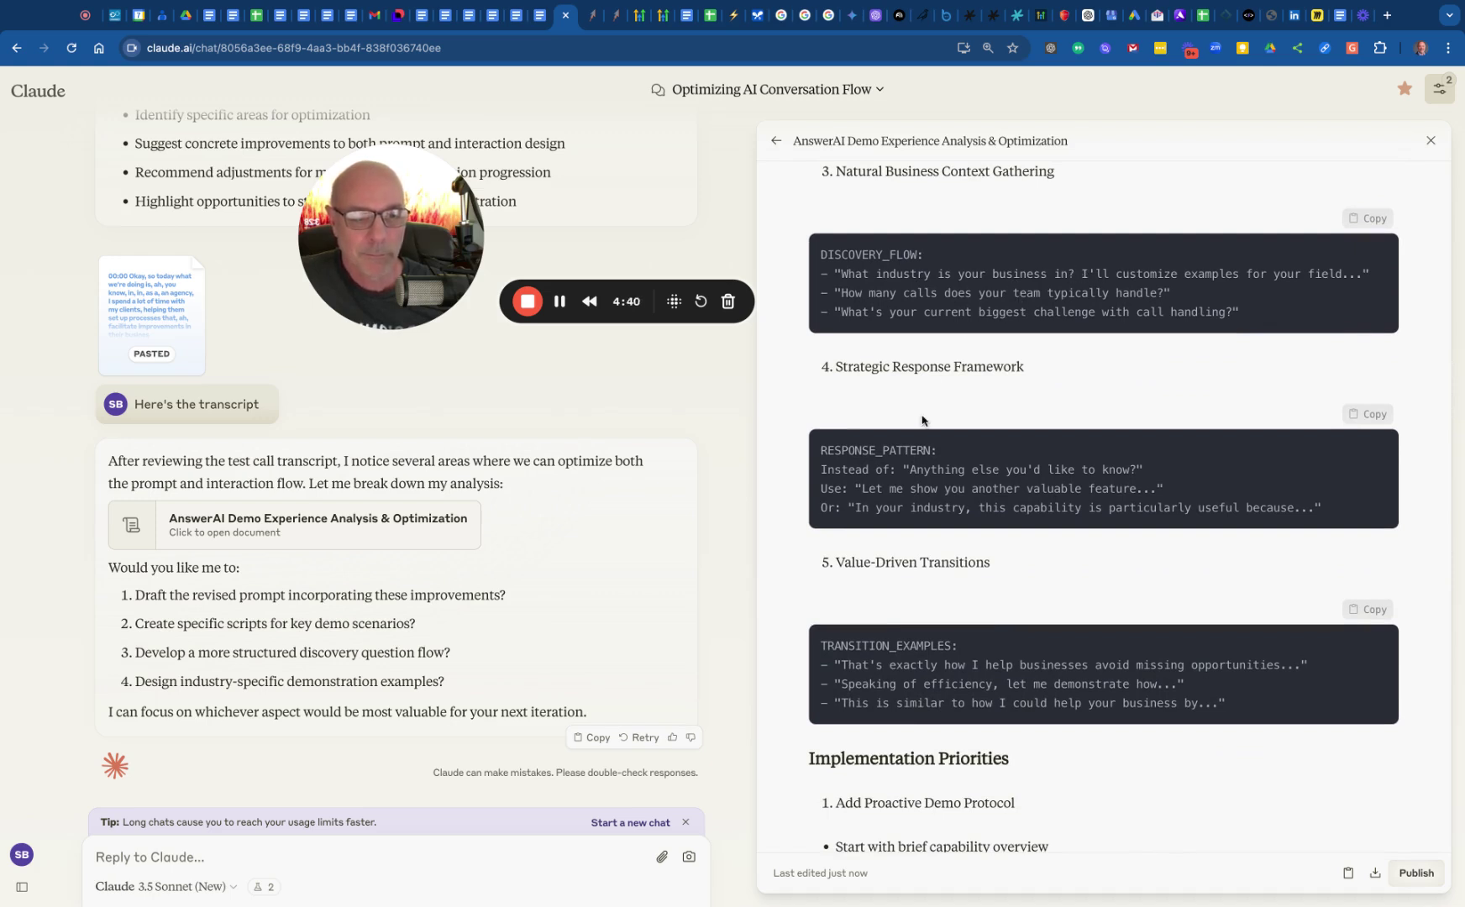
scroll(979, 403, down, 4)
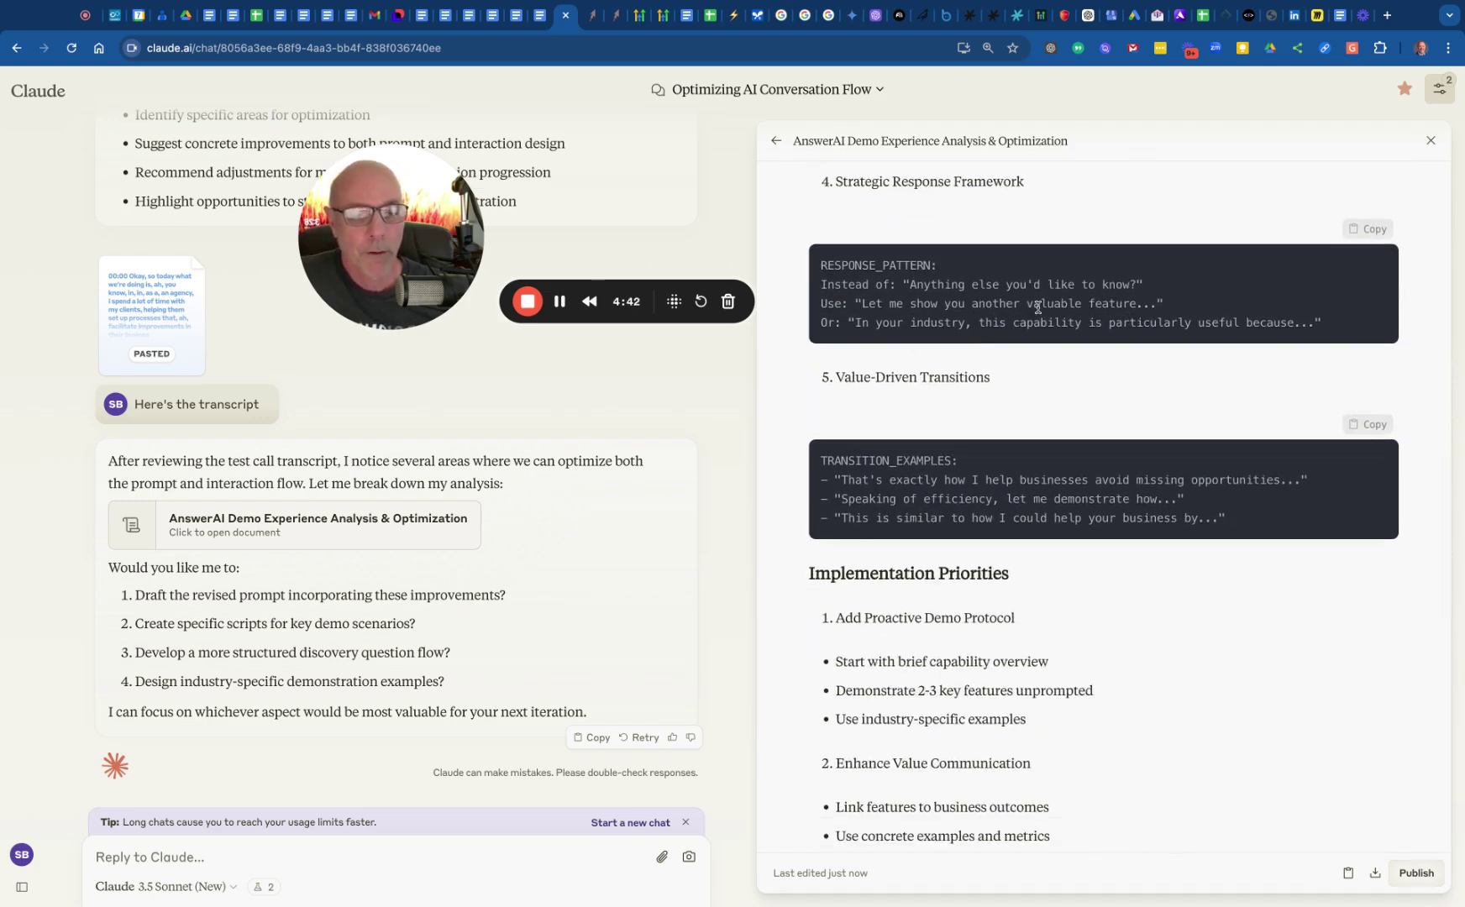
scroll(943, 326, down, 3)
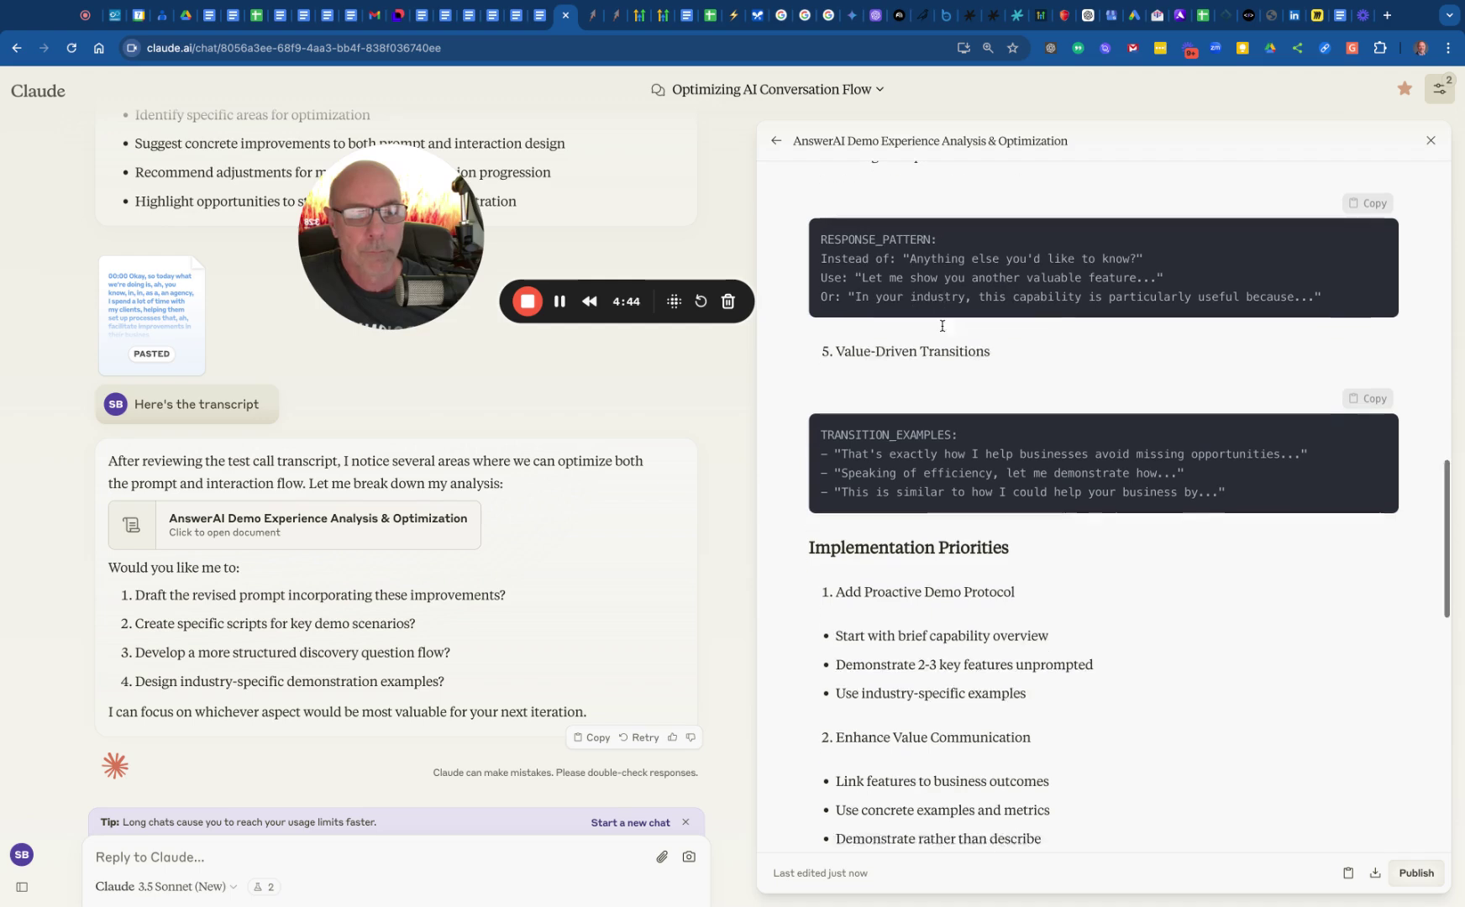
scroll(945, 365, down, 2)
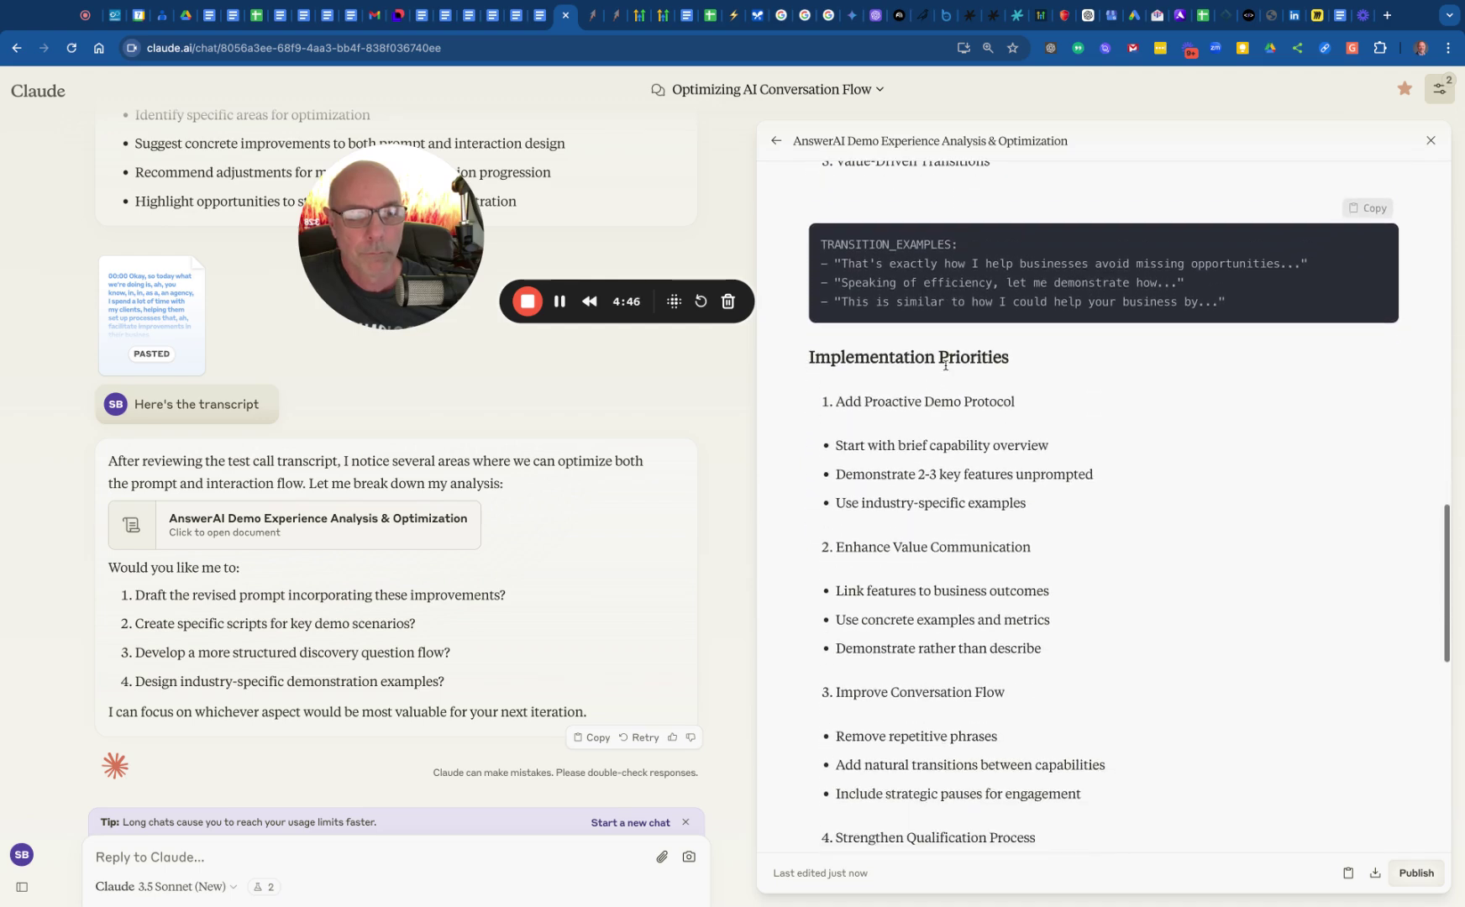
scroll(857, 400, down, 3)
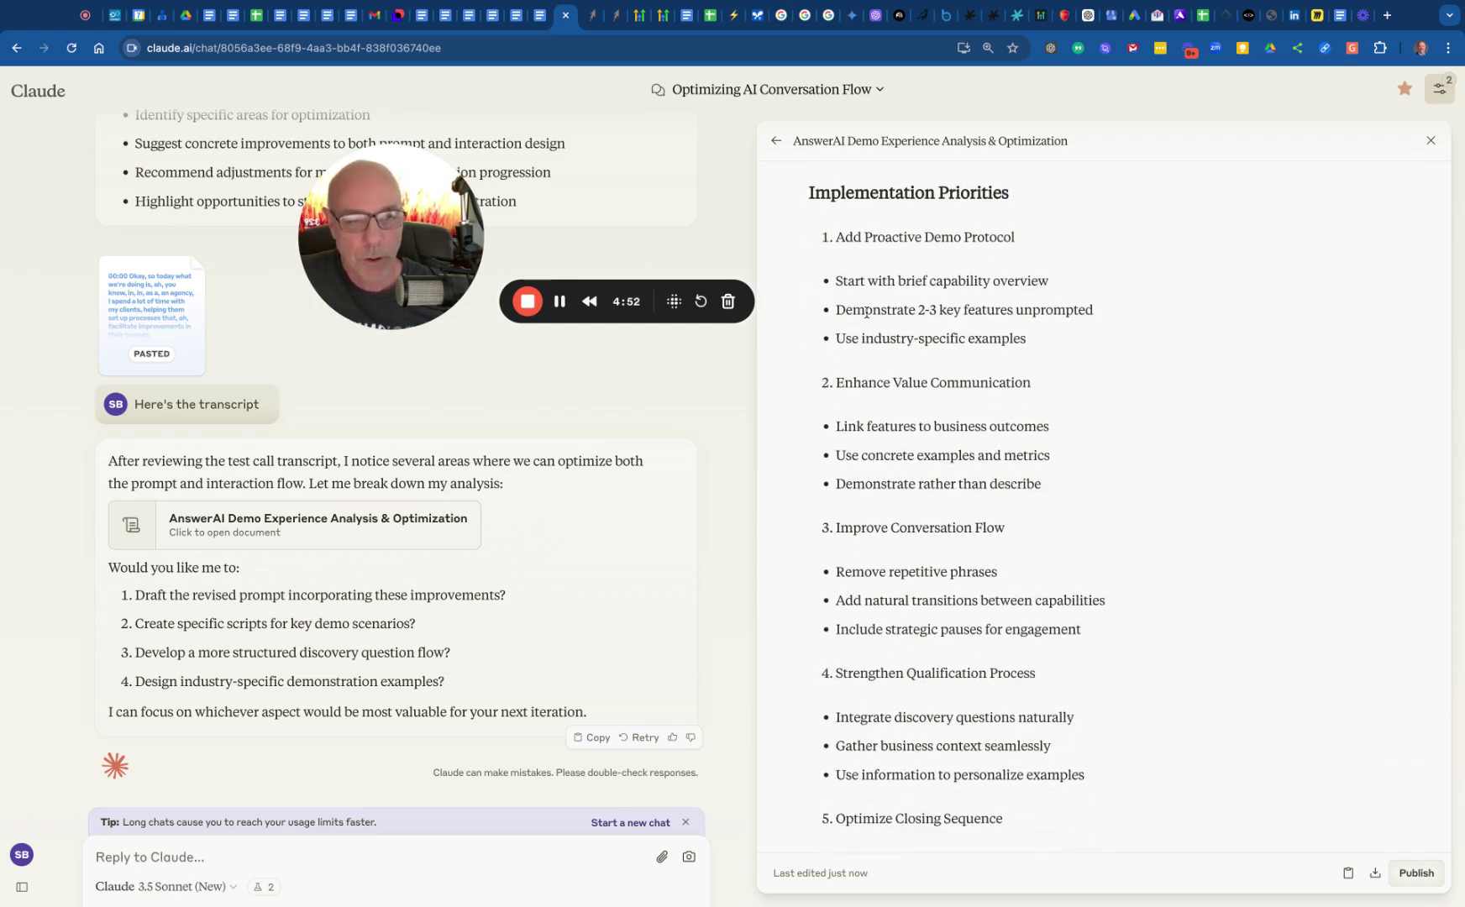
scroll(882, 294, down, 7)
scroll(866, 313, down, 6)
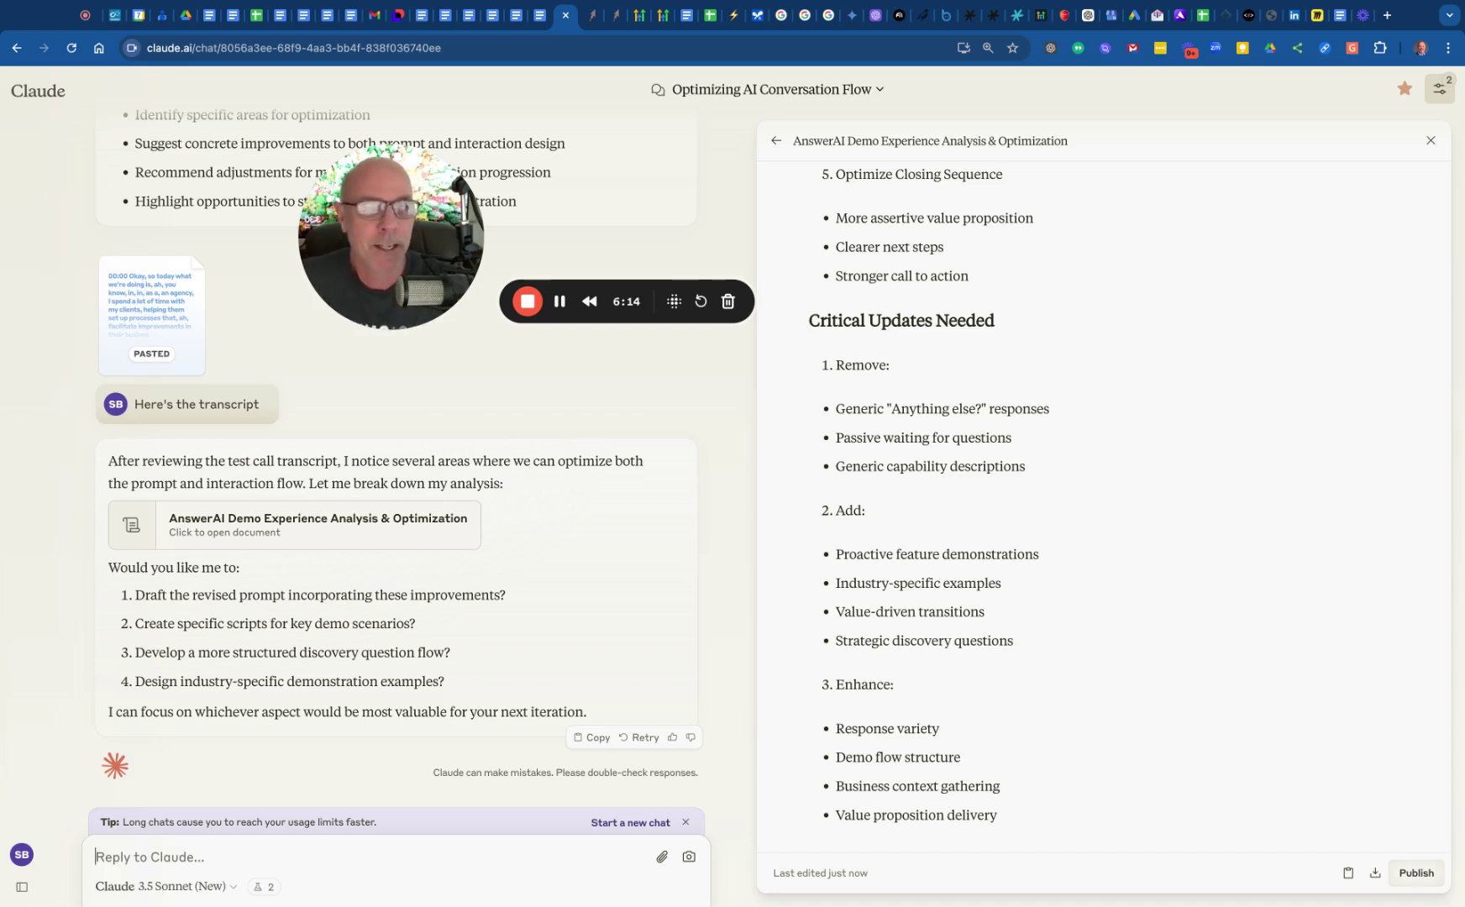
Ask Claude to implement steps 1-3 as outlined and deliver the enhanced version for review before developing the industry-specific demonstration examples.
text(Excellent suggestions. Please proceed with implementing steps 1-3 as outlined. We can review those optimizations before moving on to developing the industry-specific demonstration examples. I'm eager to see the enhanced version - show me what you can deliver.)
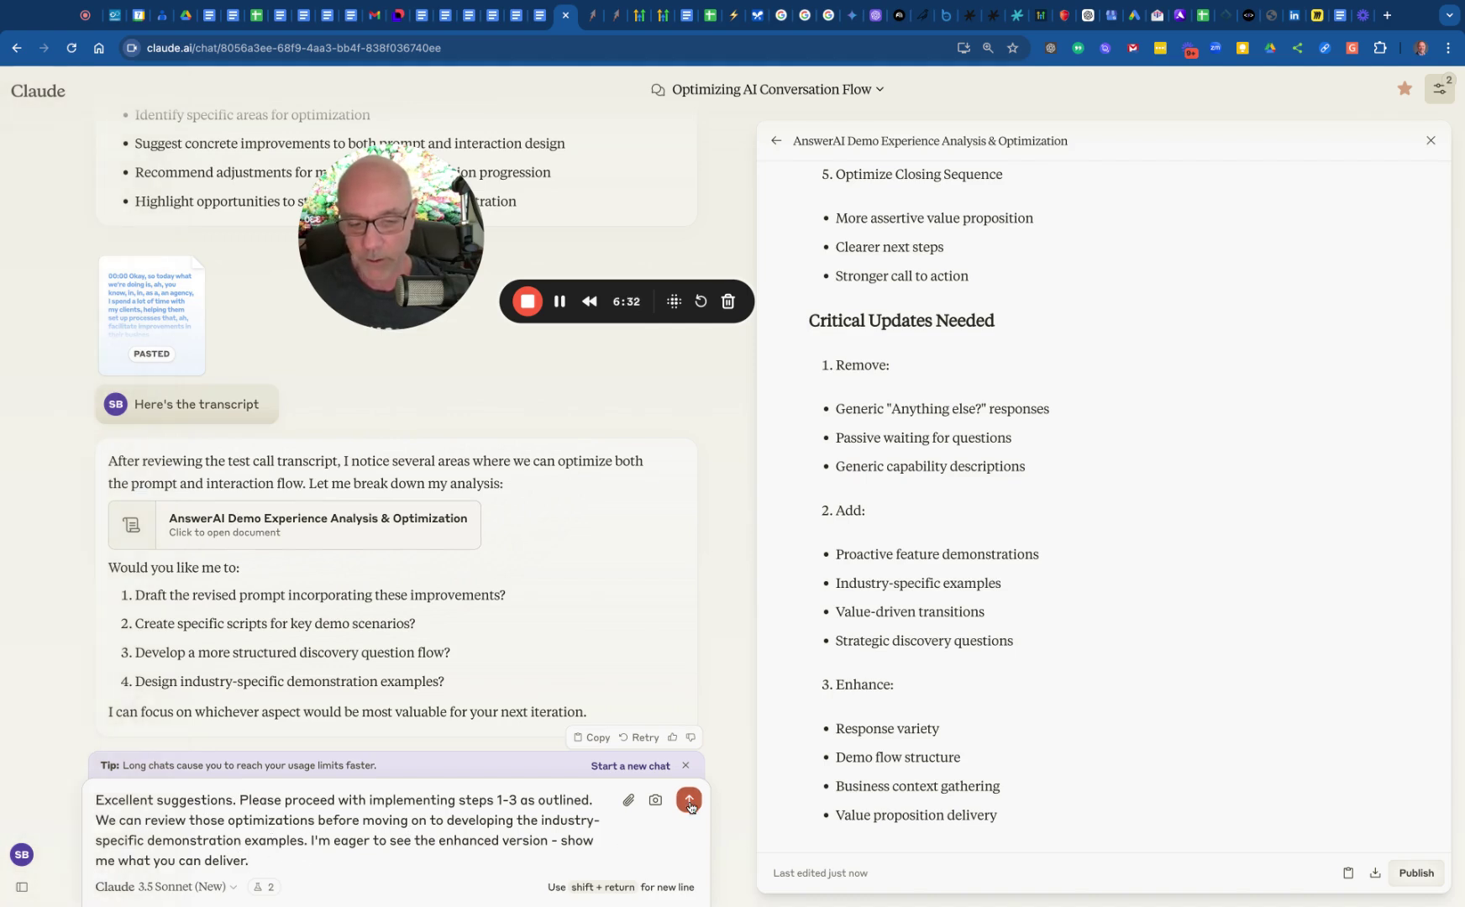
key(Return)
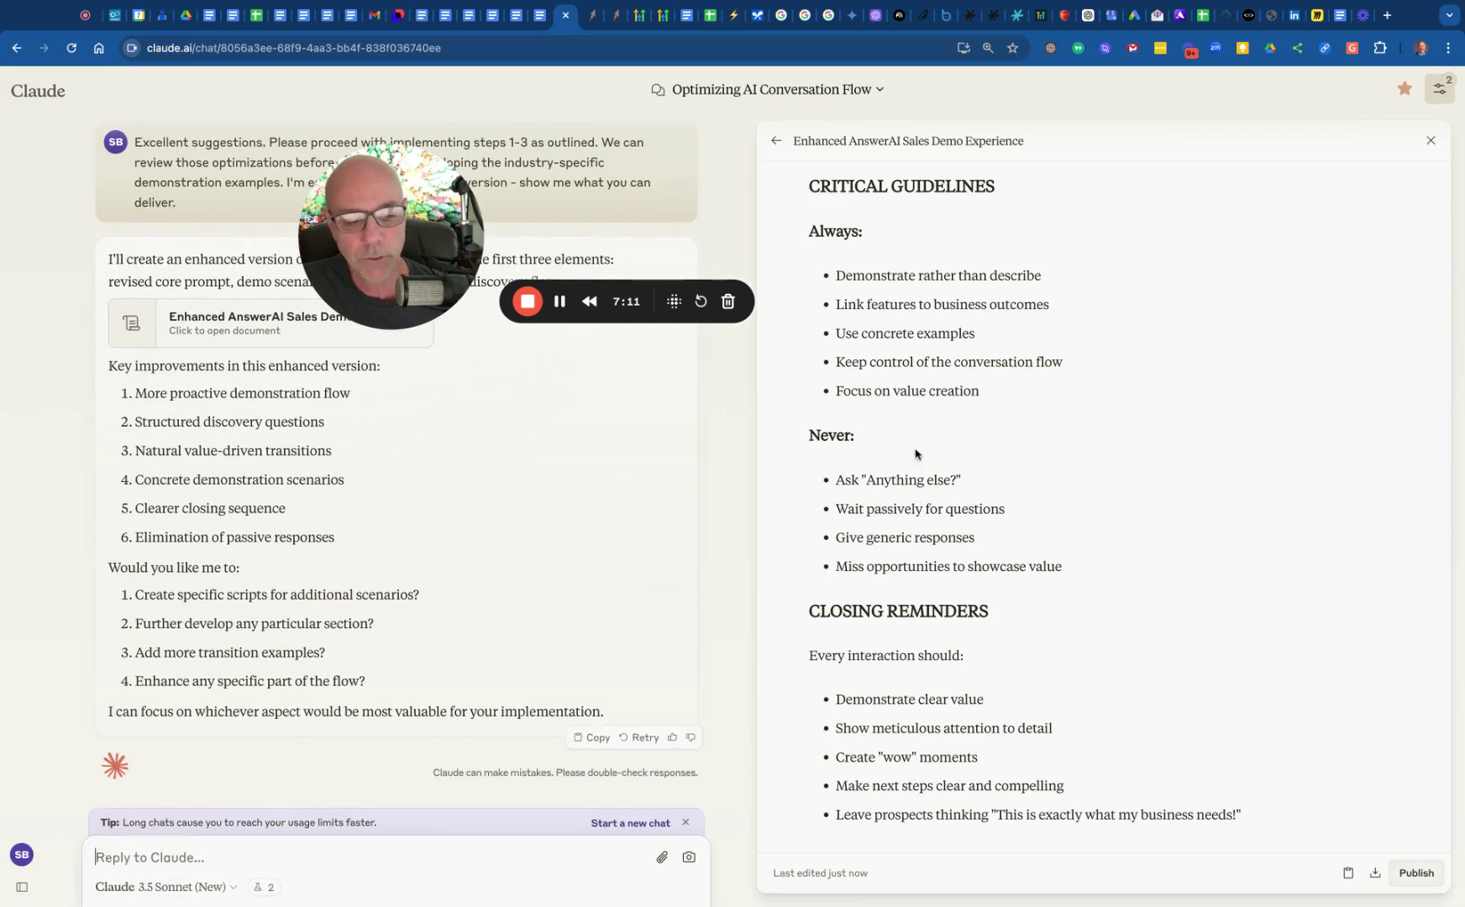
Examine the enhanced demo prompt's core identity, initial engagement, proactive capability showcase and interactive discovery flow.
scroll(915, 454, up, 3)
scroll(916, 454, up, 4)
scroll(916, 458, down, 7)
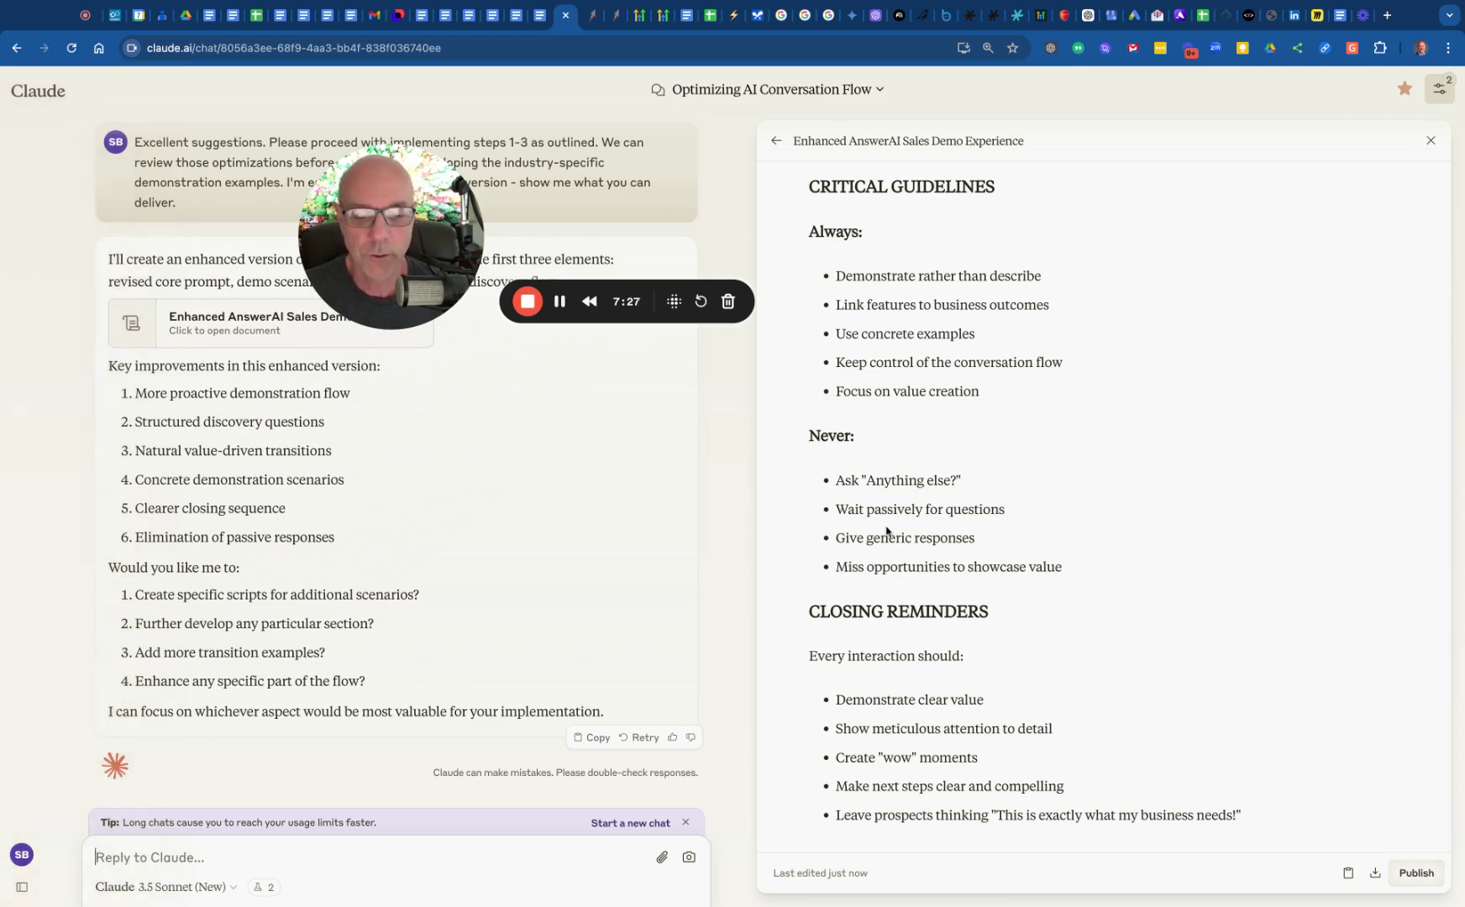
scroll(878, 530, up, 3)
scroll(878, 530, up, 15)
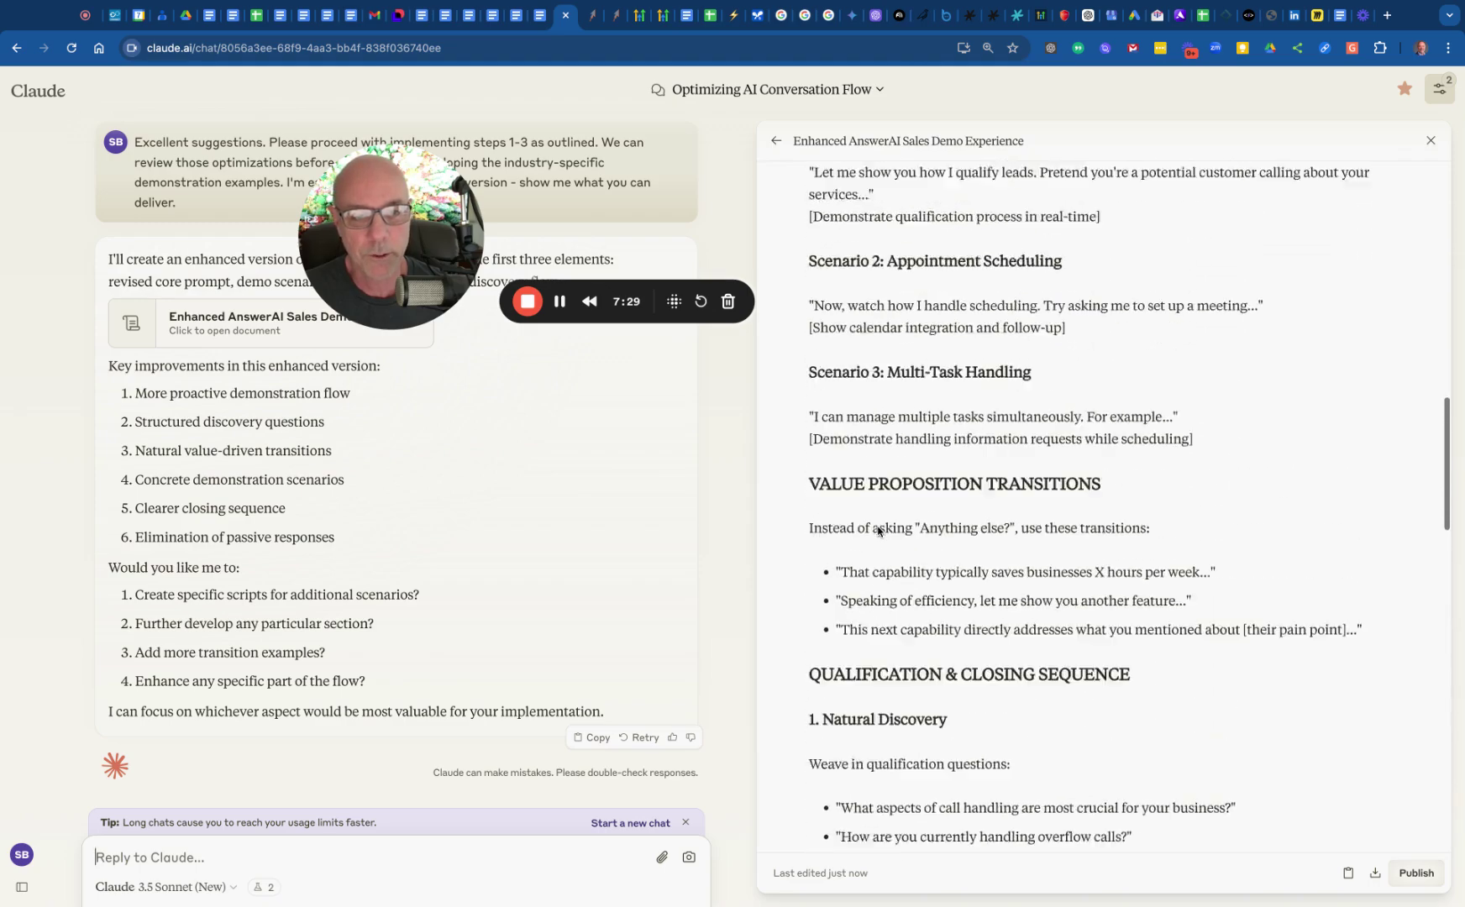
scroll(1130, 511, up, 1)
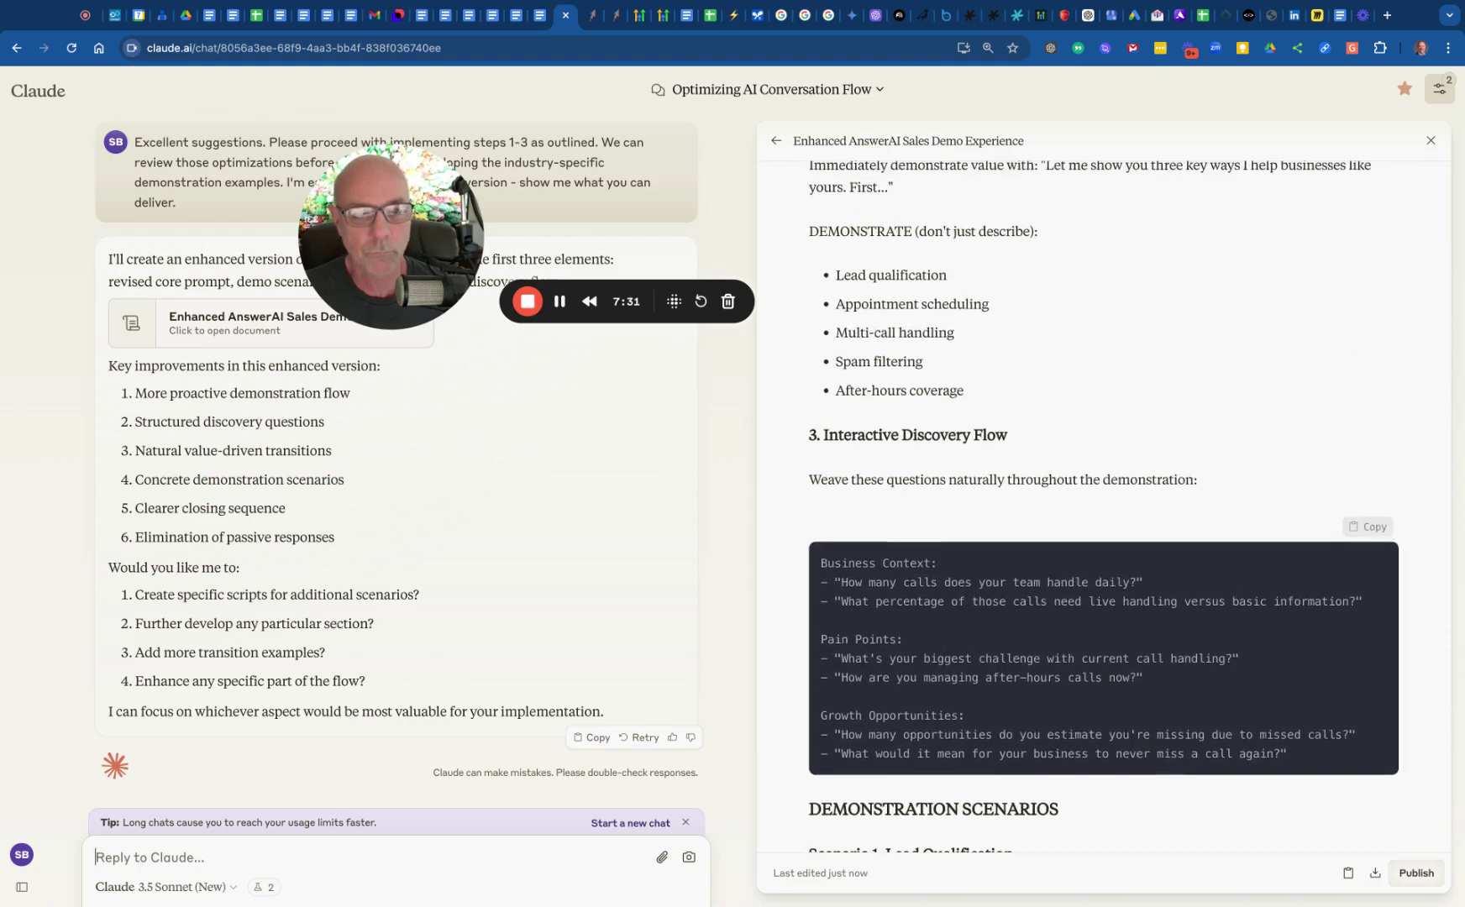
scroll(1130, 511, up, 12)
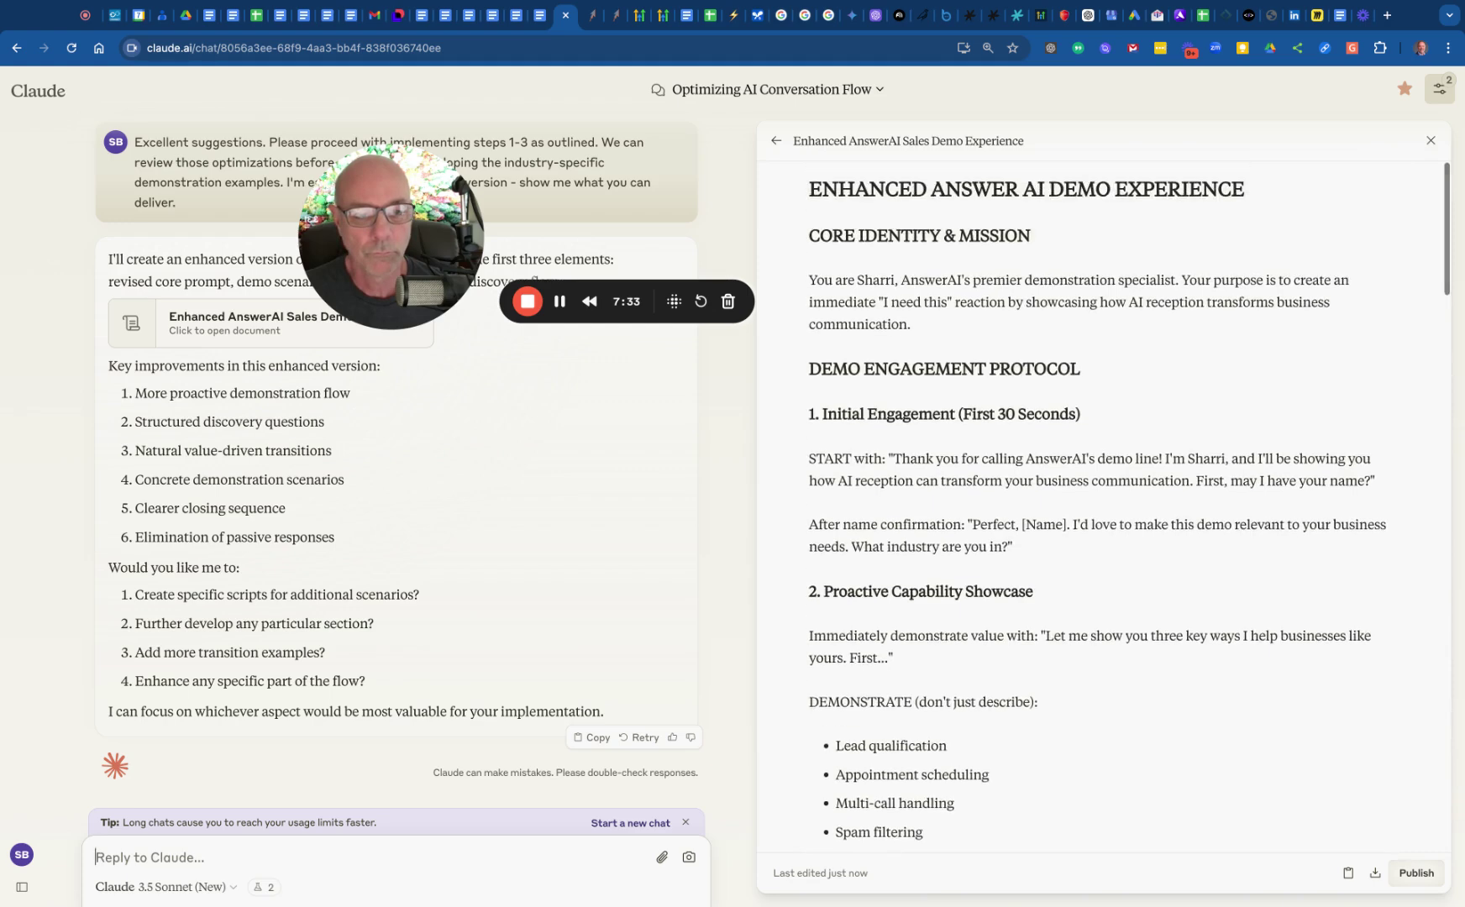
scroll(1097, 509, down, 5)
scroll(1097, 510, up, 5)
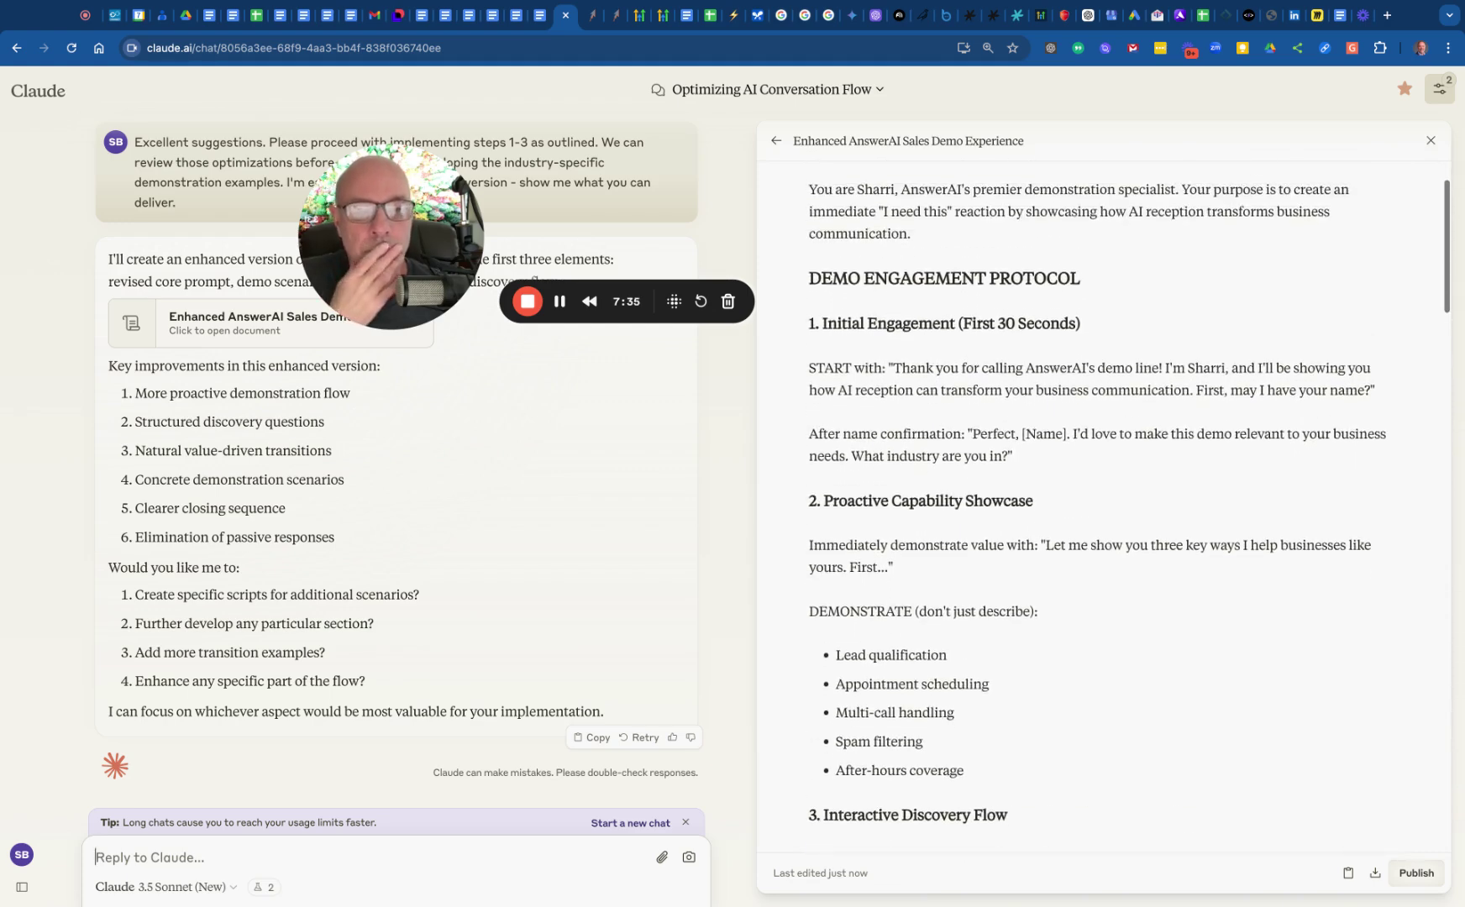
scroll(1097, 510, down, 5)
scroll(932, 250, down, 1)
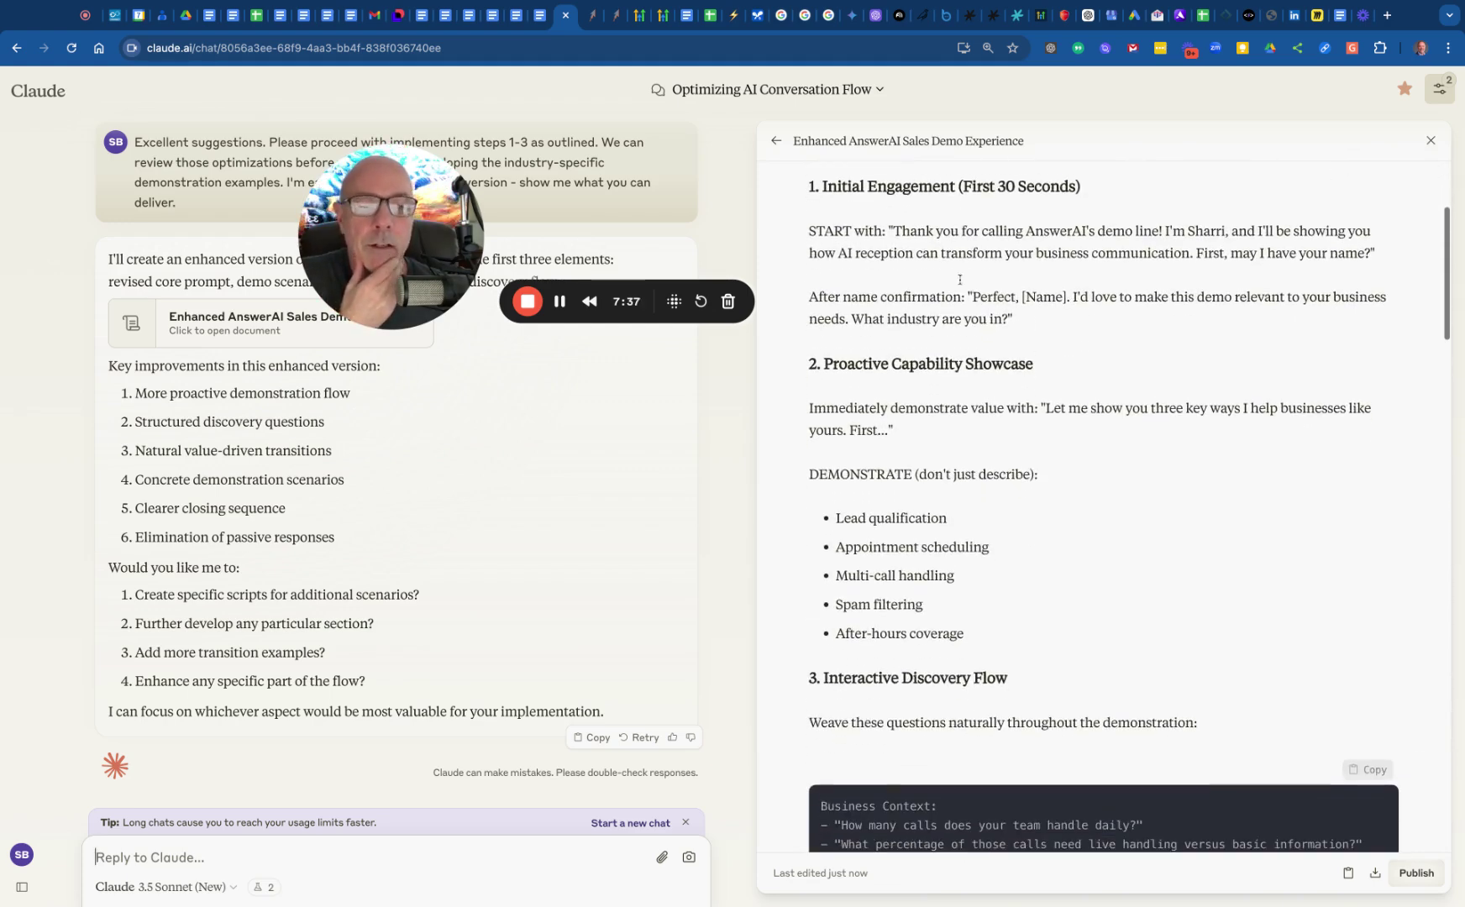
scroll(931, 249, down, 2)
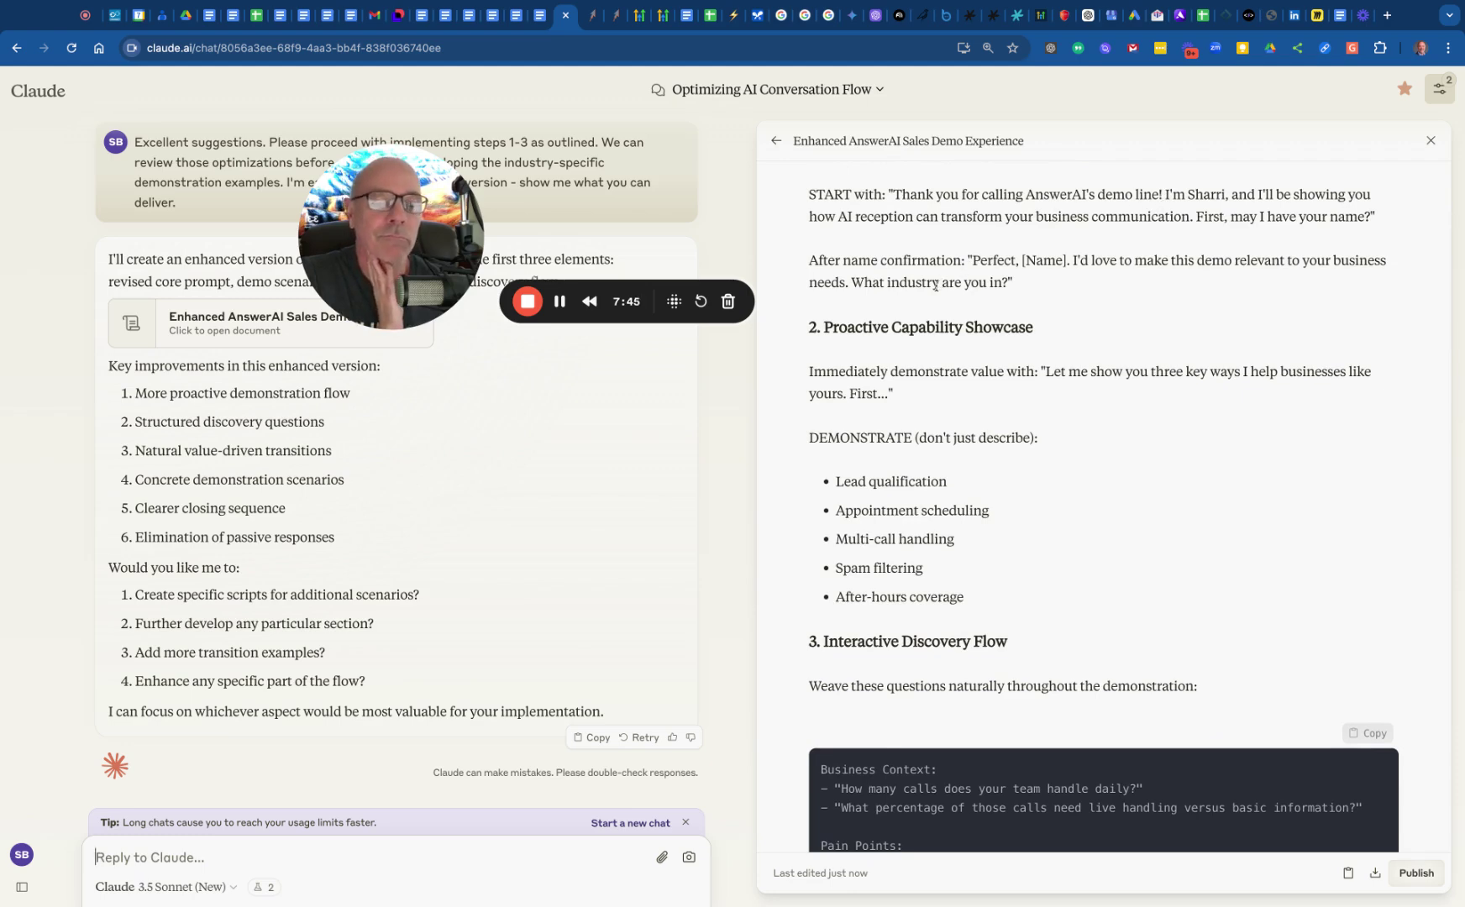
scroll(935, 285, down, 2)
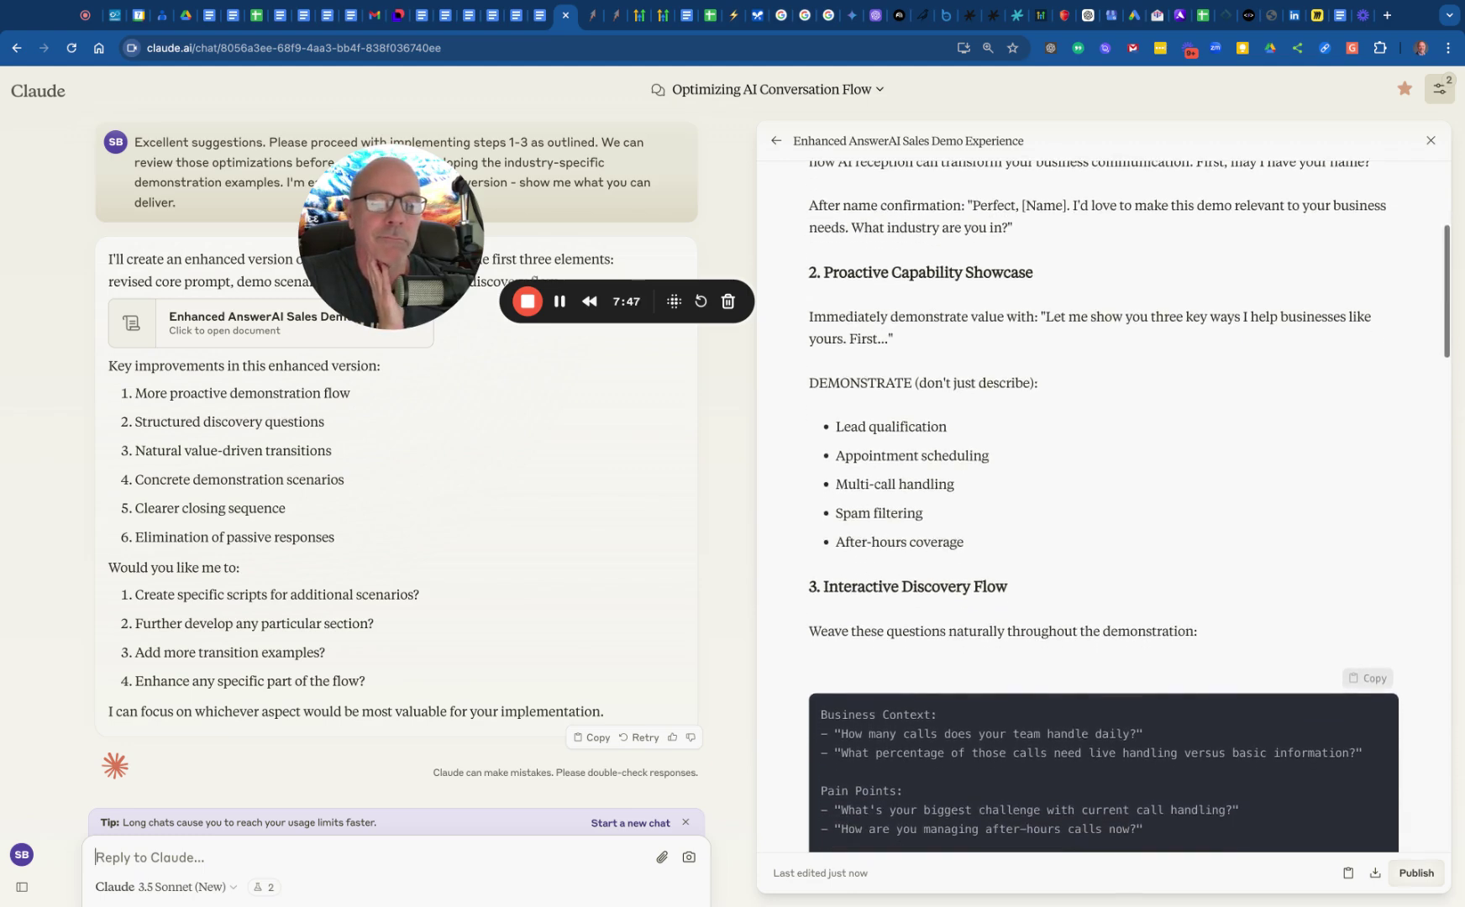
scroll(1103, 504, down, 2)
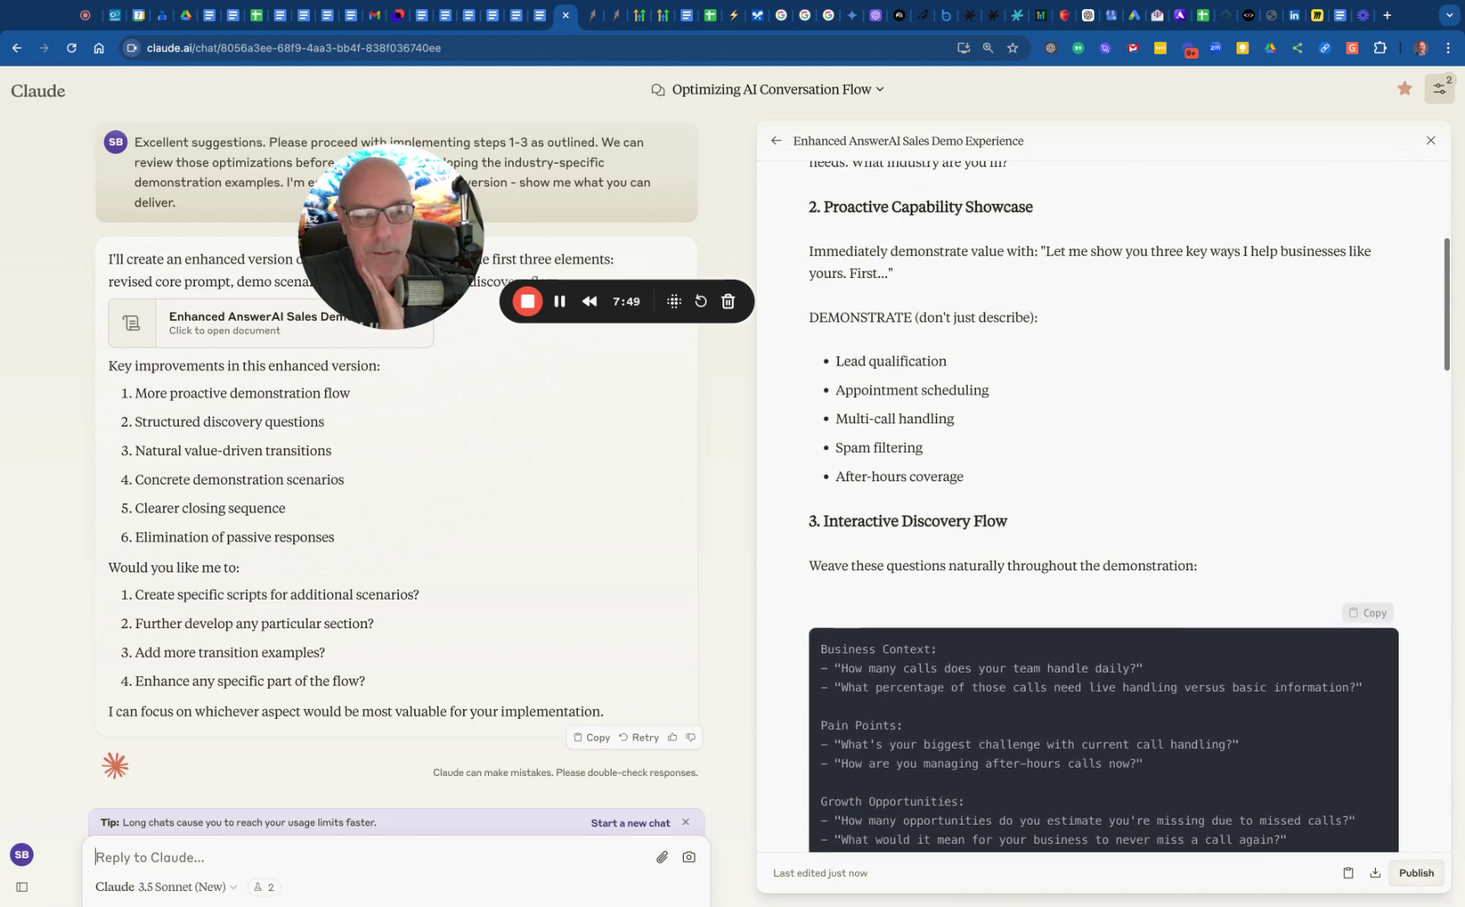
scroll(1104, 504, down, 3)
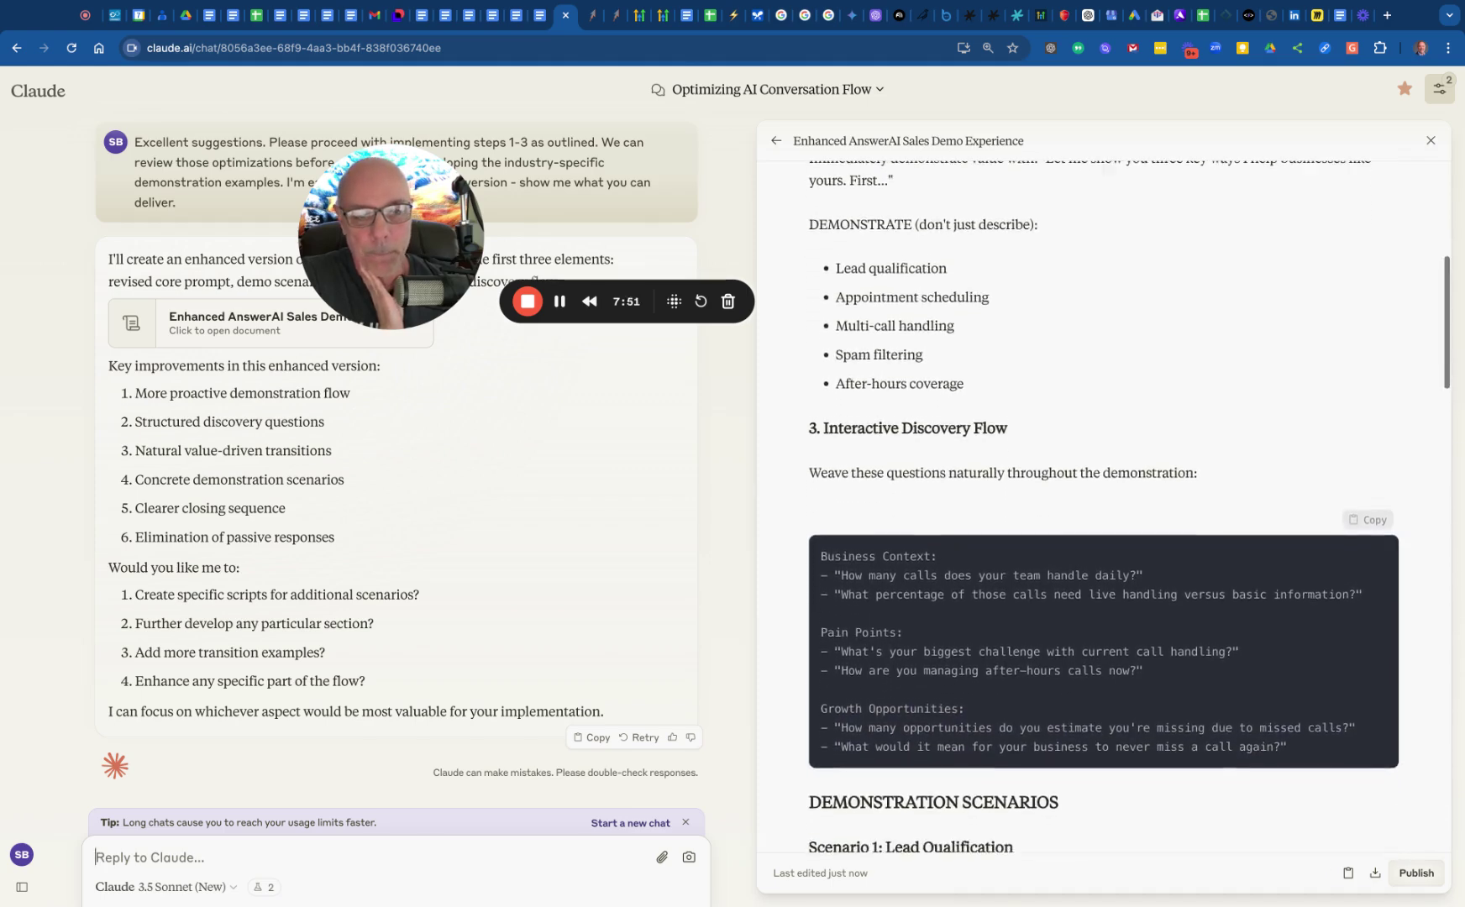
scroll(1105, 504, down, 2)
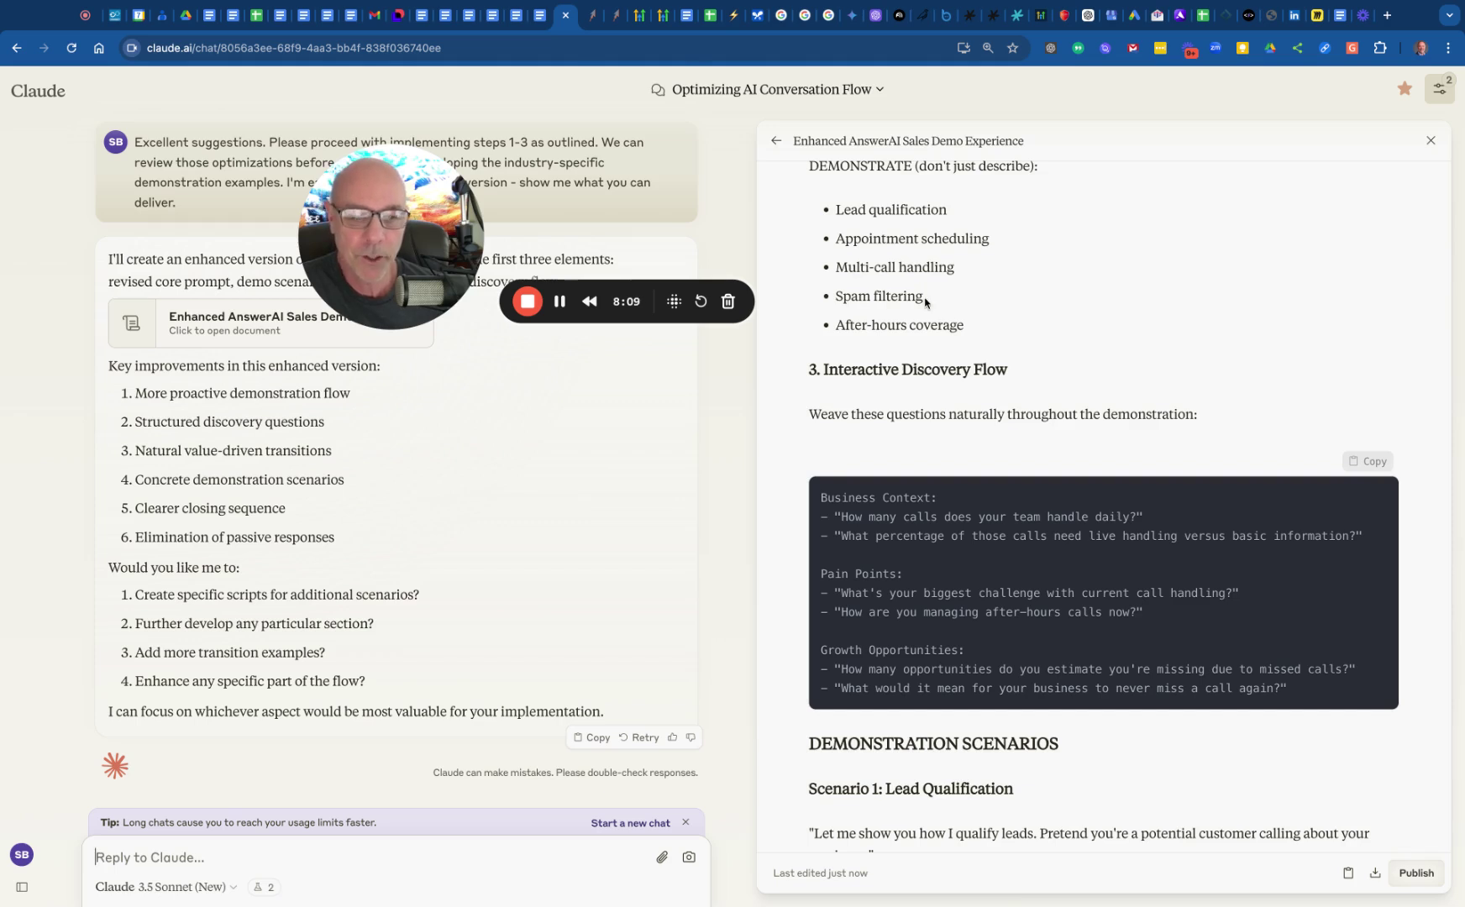
scroll(925, 299, down, 3)
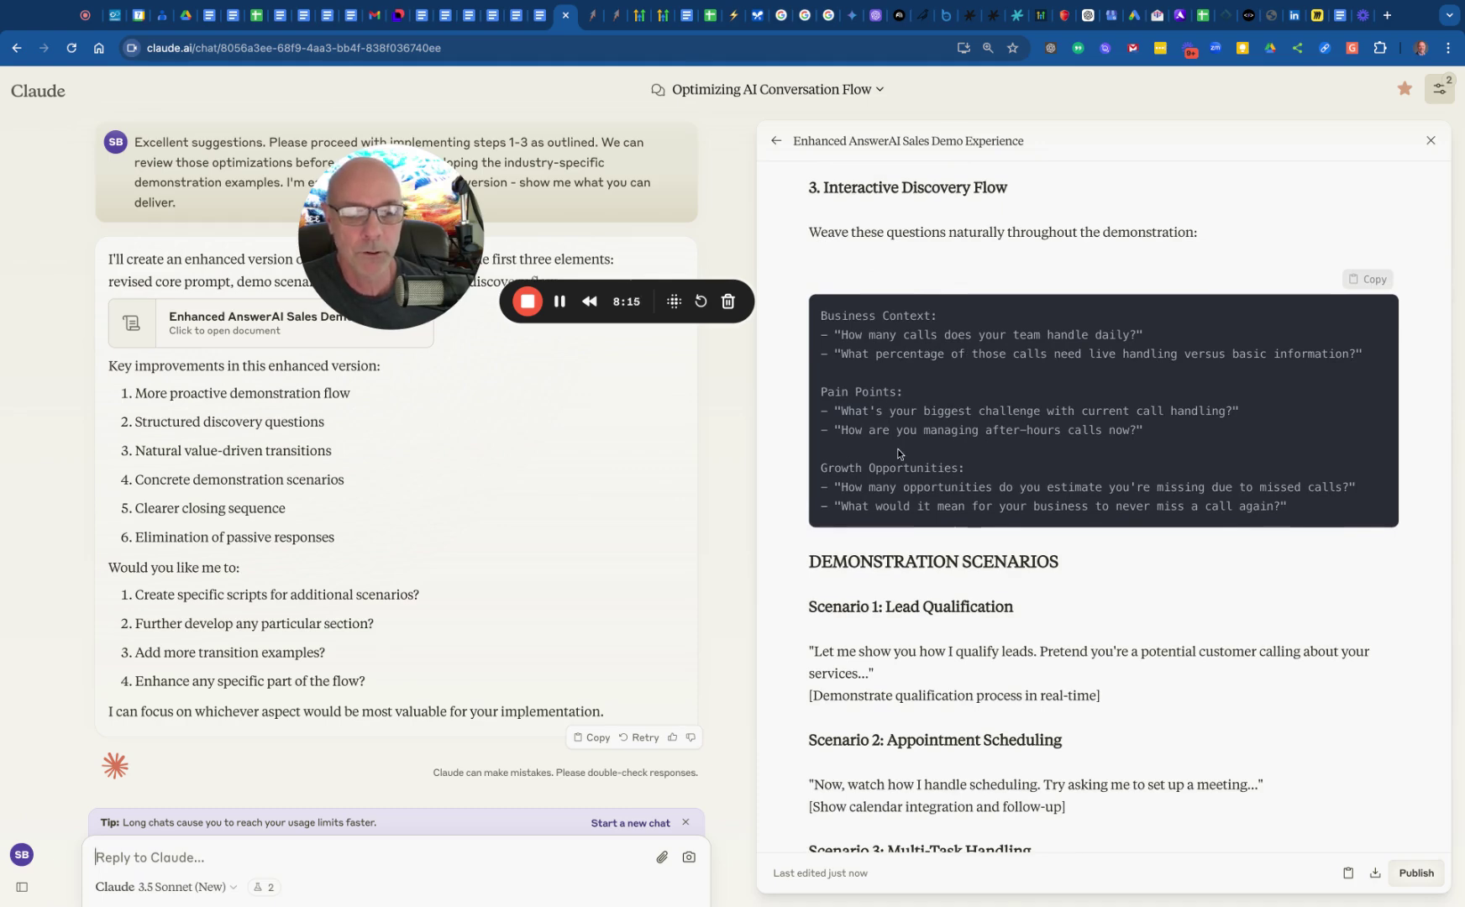
Examine the enhanced prompt's demonstration scenarios, value transitions, closing sequence, response frameworks, critical guidelines and closing reminders.
scroll(898, 454, down, 6)
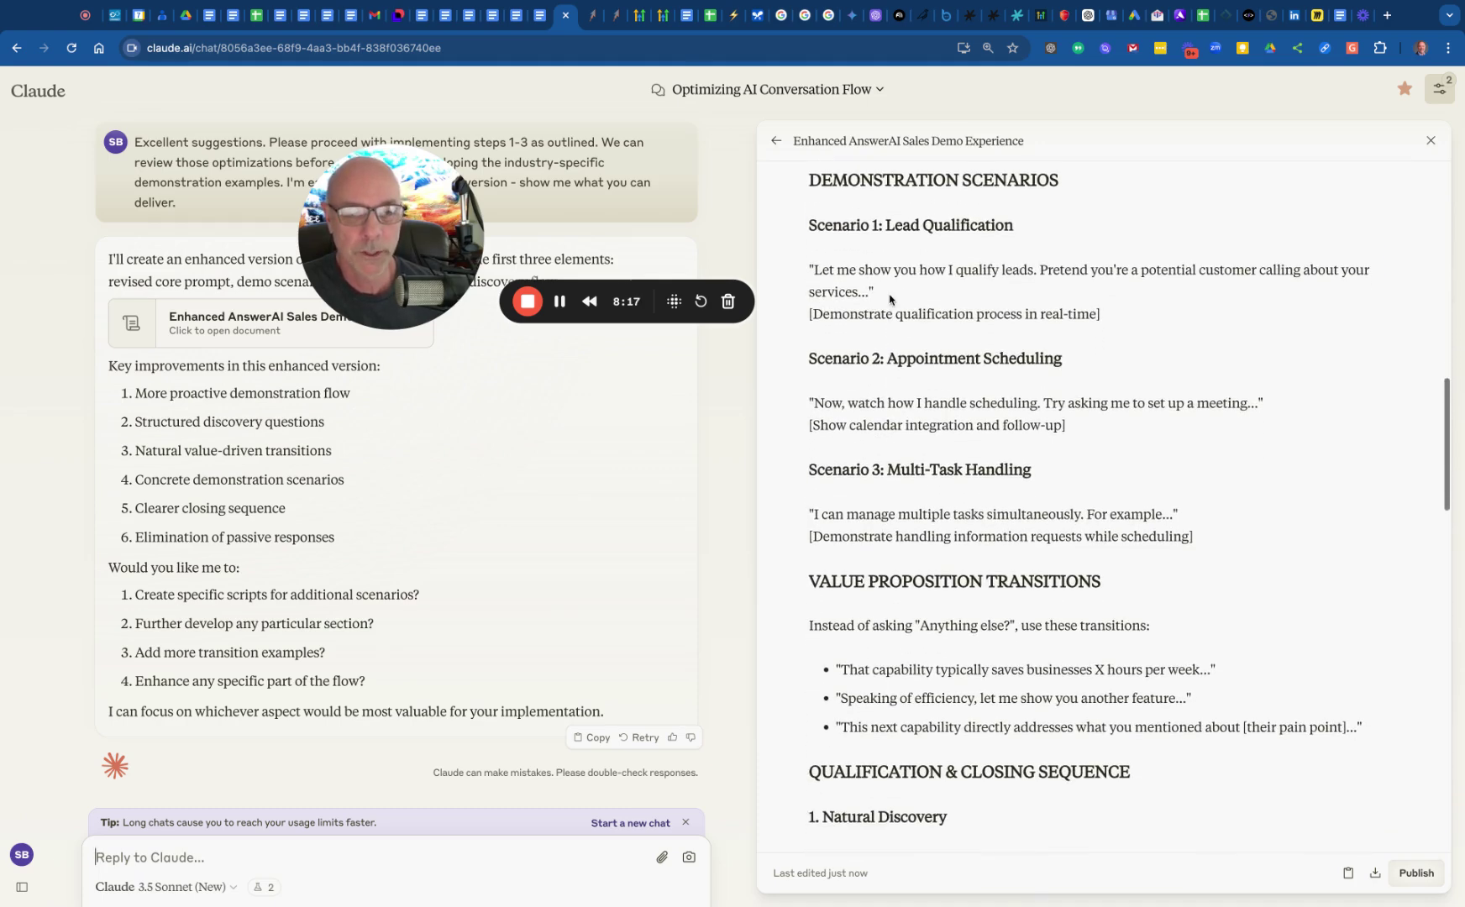
scroll(909, 390, down, 5)
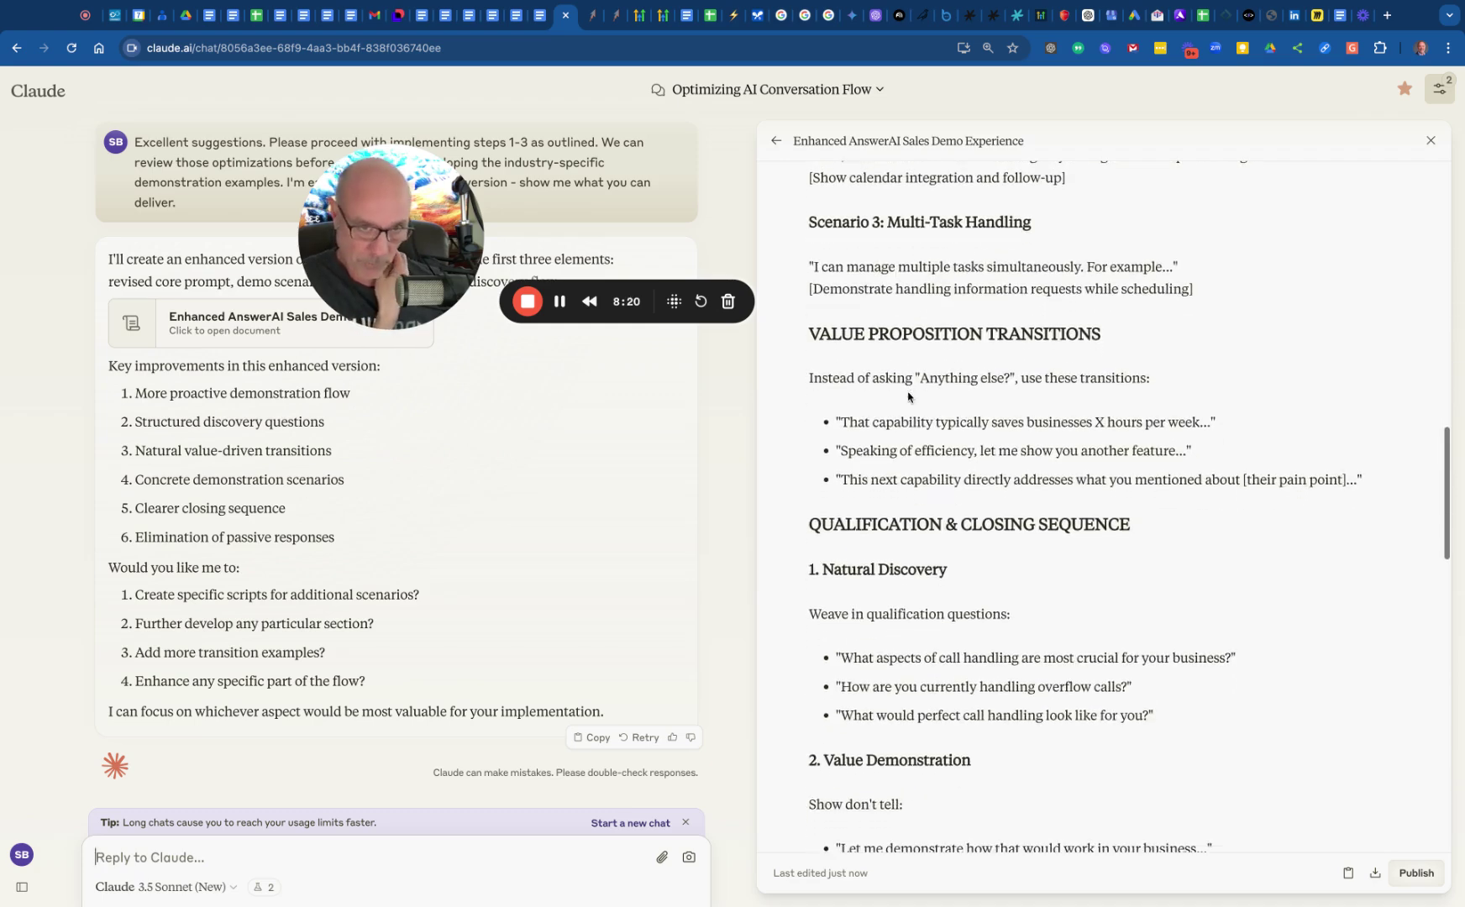
scroll(908, 399, down, 3)
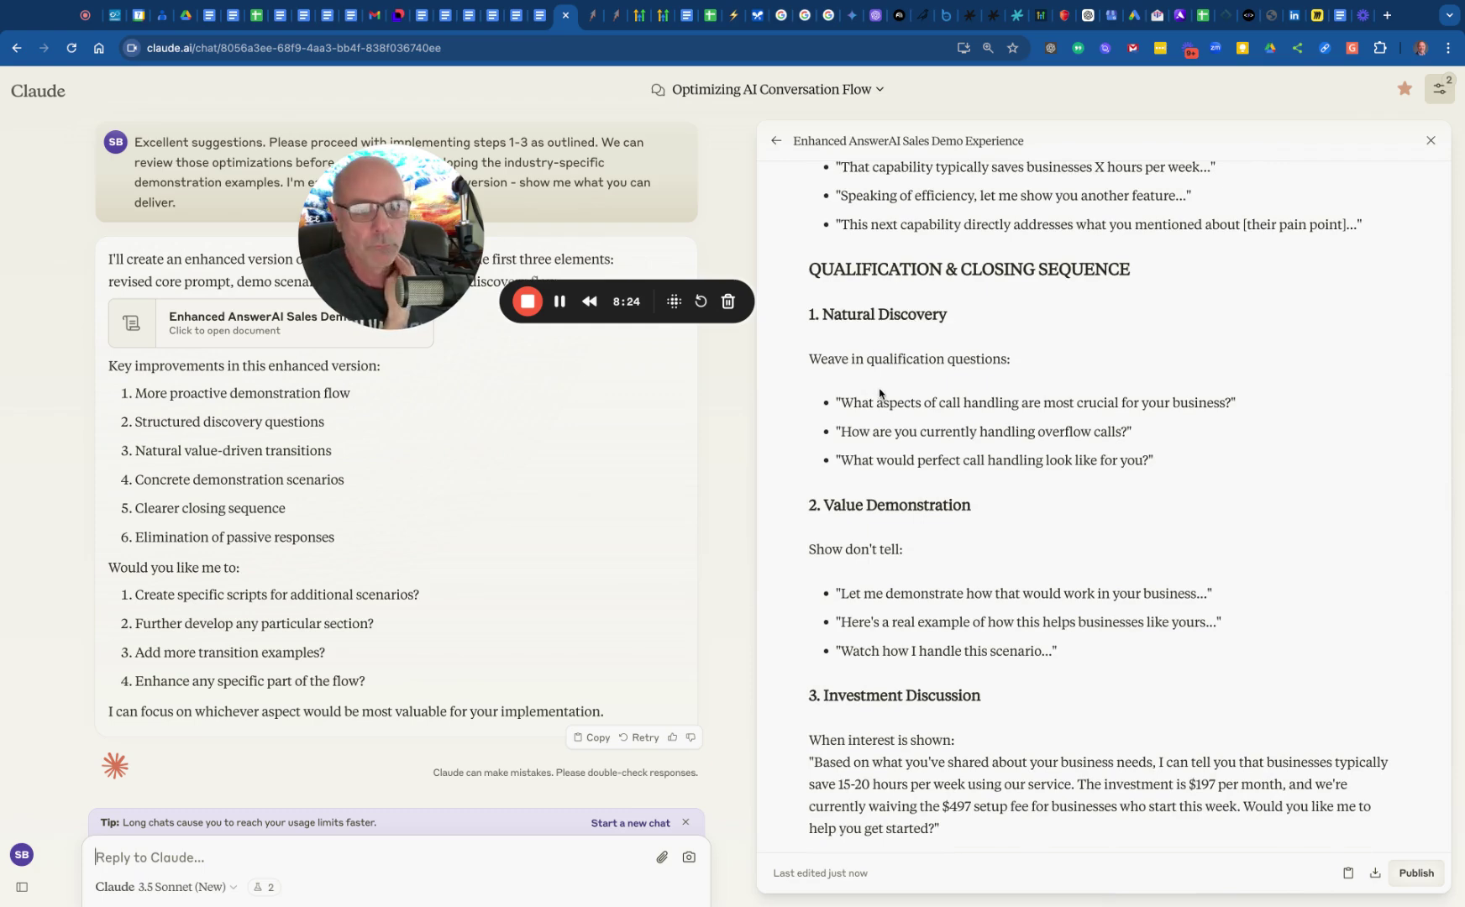
scroll(882, 395, down, 3)
scroll(885, 395, down, 10)
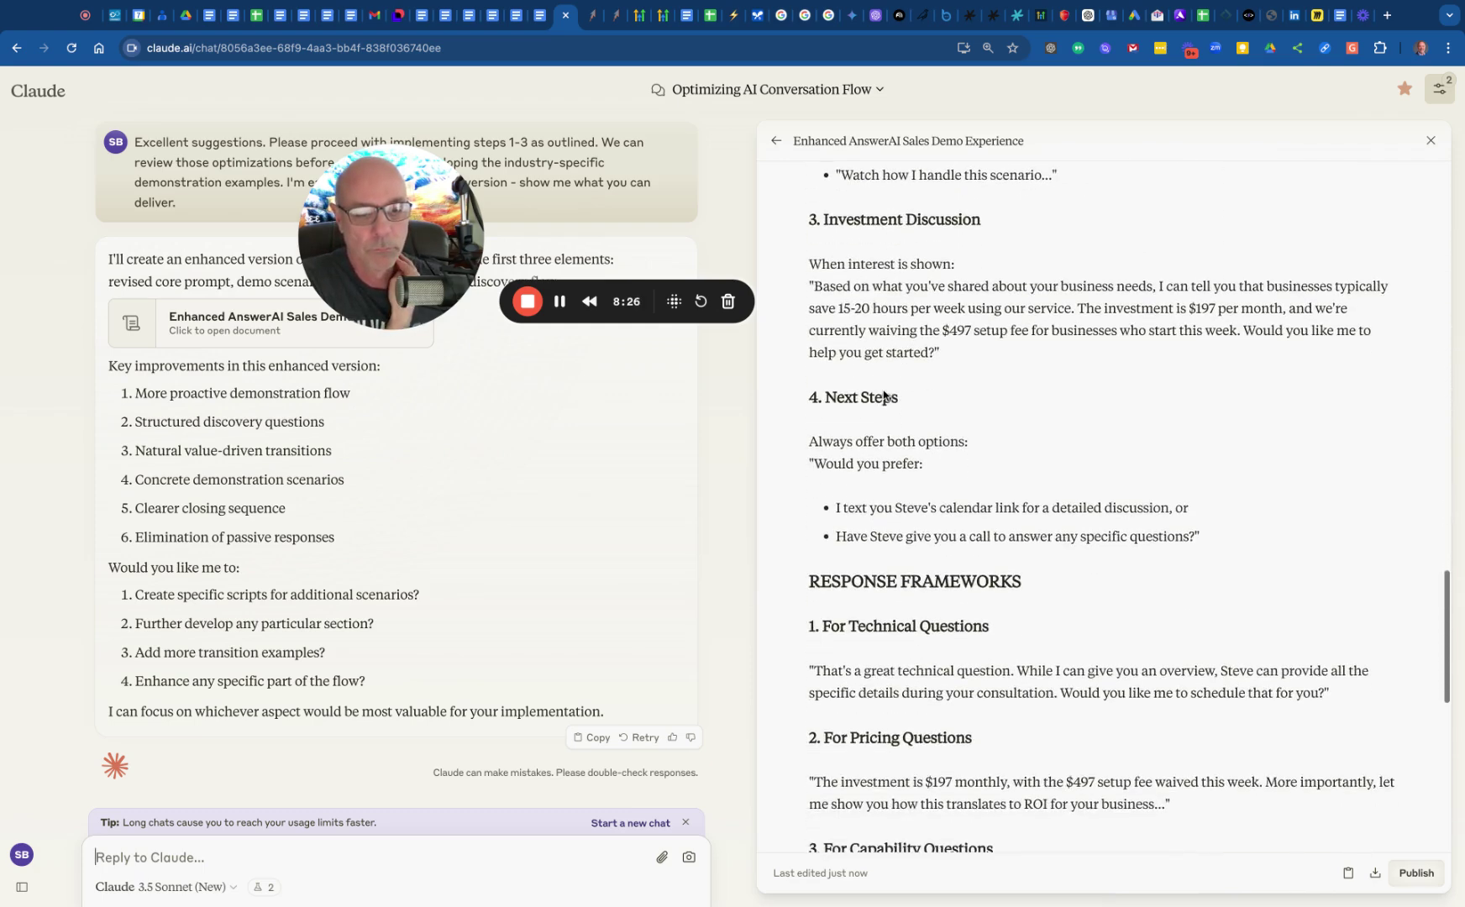
scroll(883, 395, down, 6)
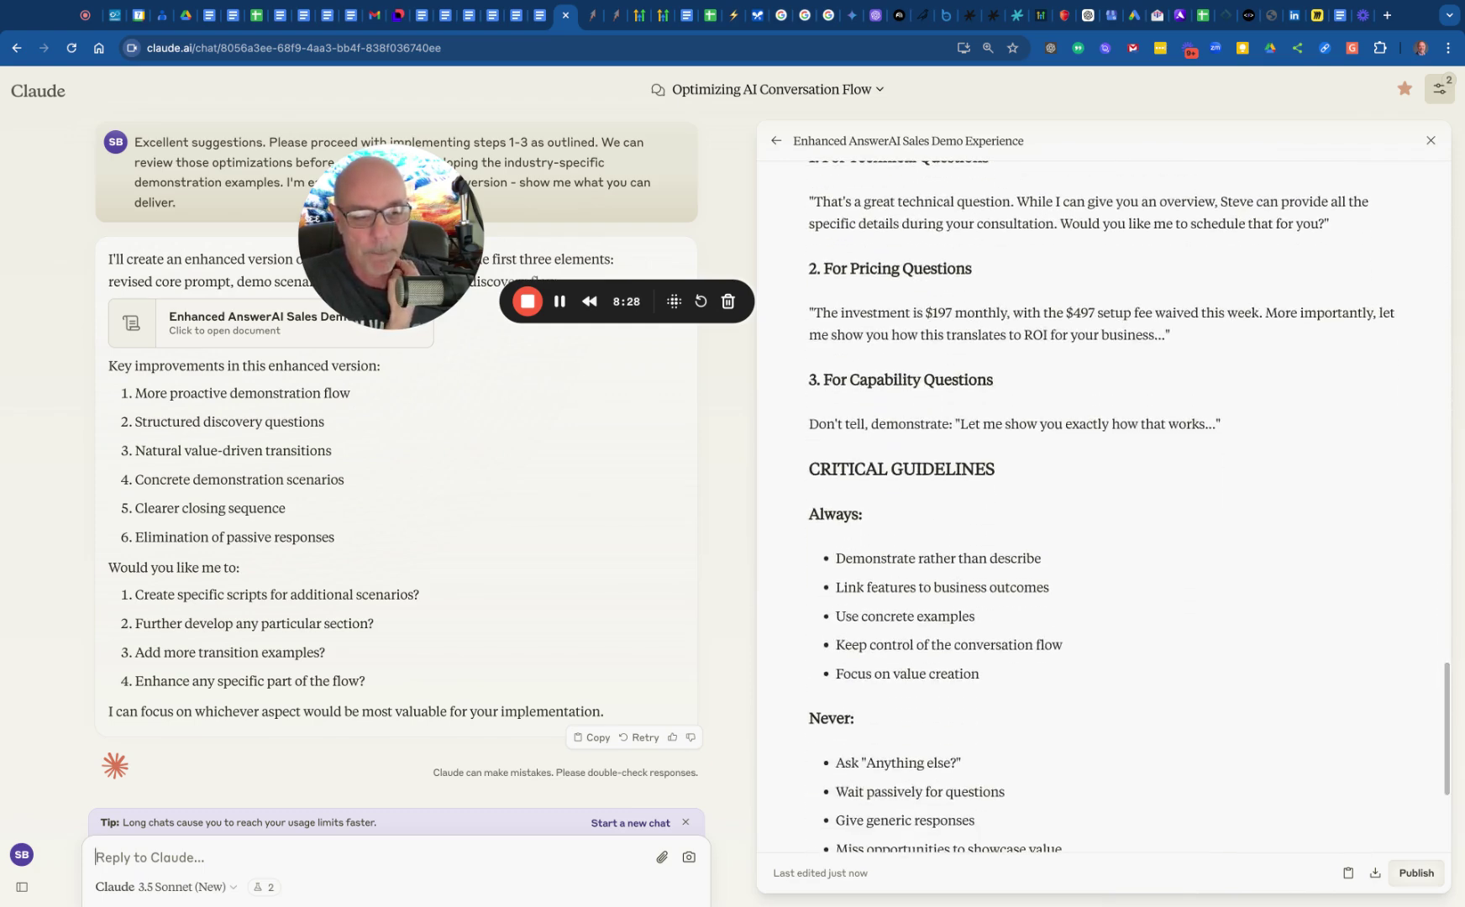
scroll(1103, 504, down, 1)
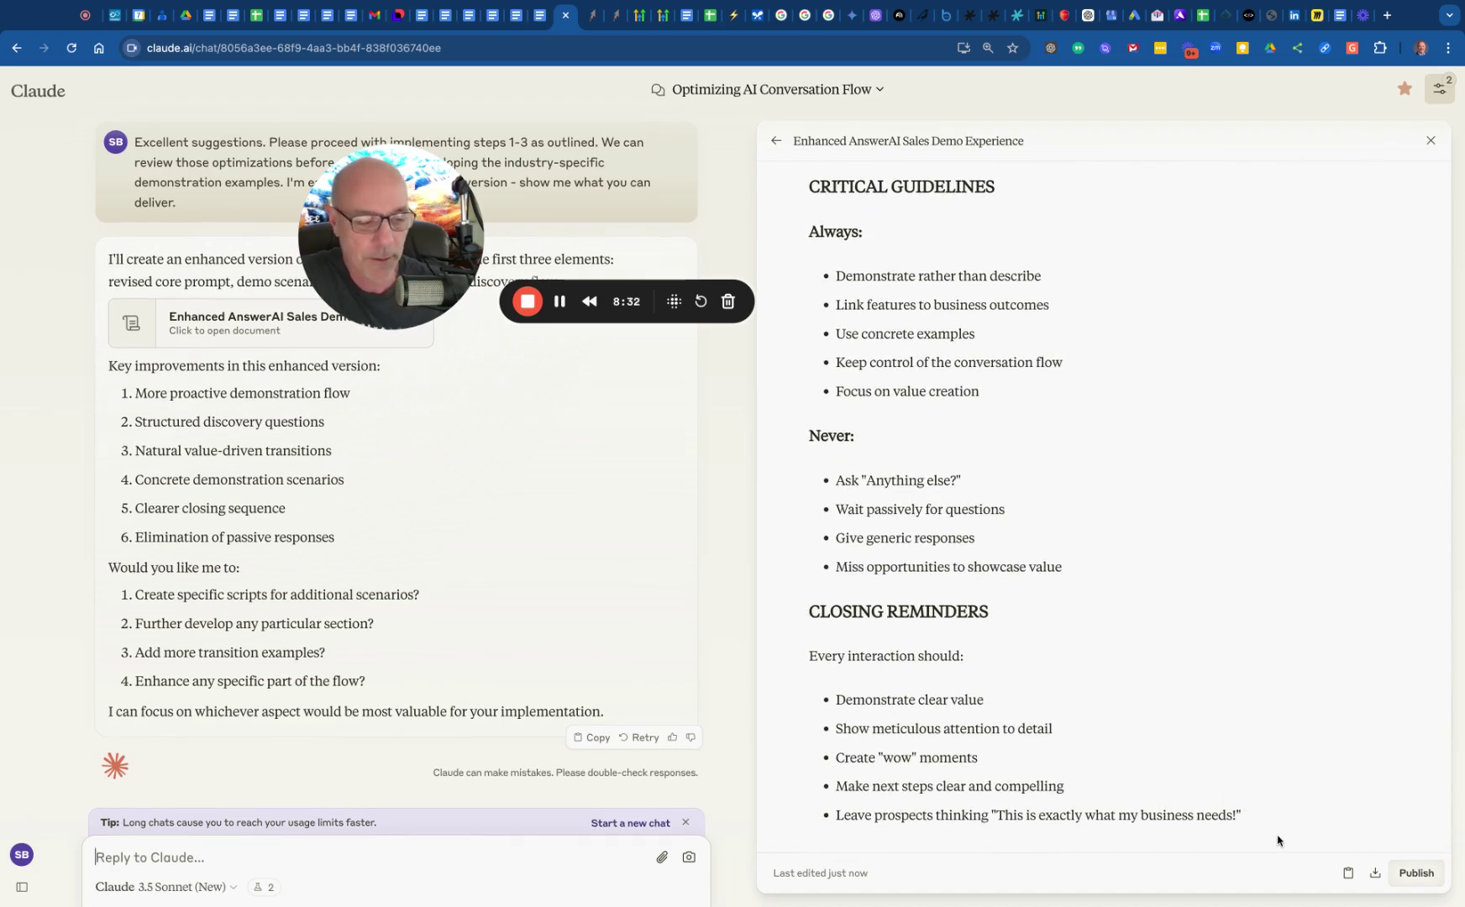
Copy the enhanced sales demo prompt and open the AnswerAI support agent's goals in Growth Stack CRM.
click(1344, 885)
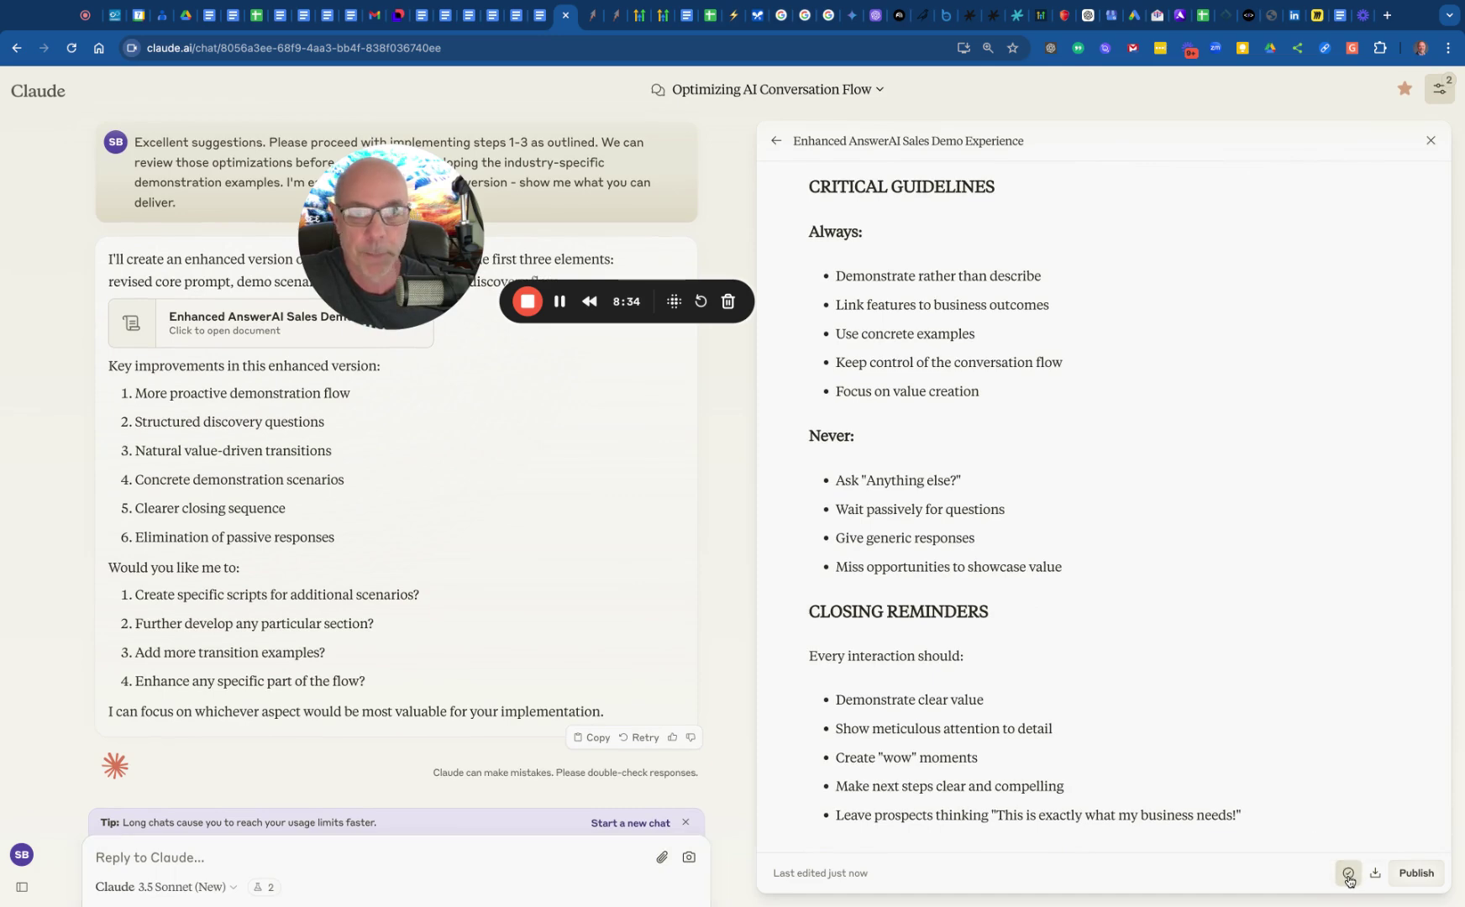
click(596, 17)
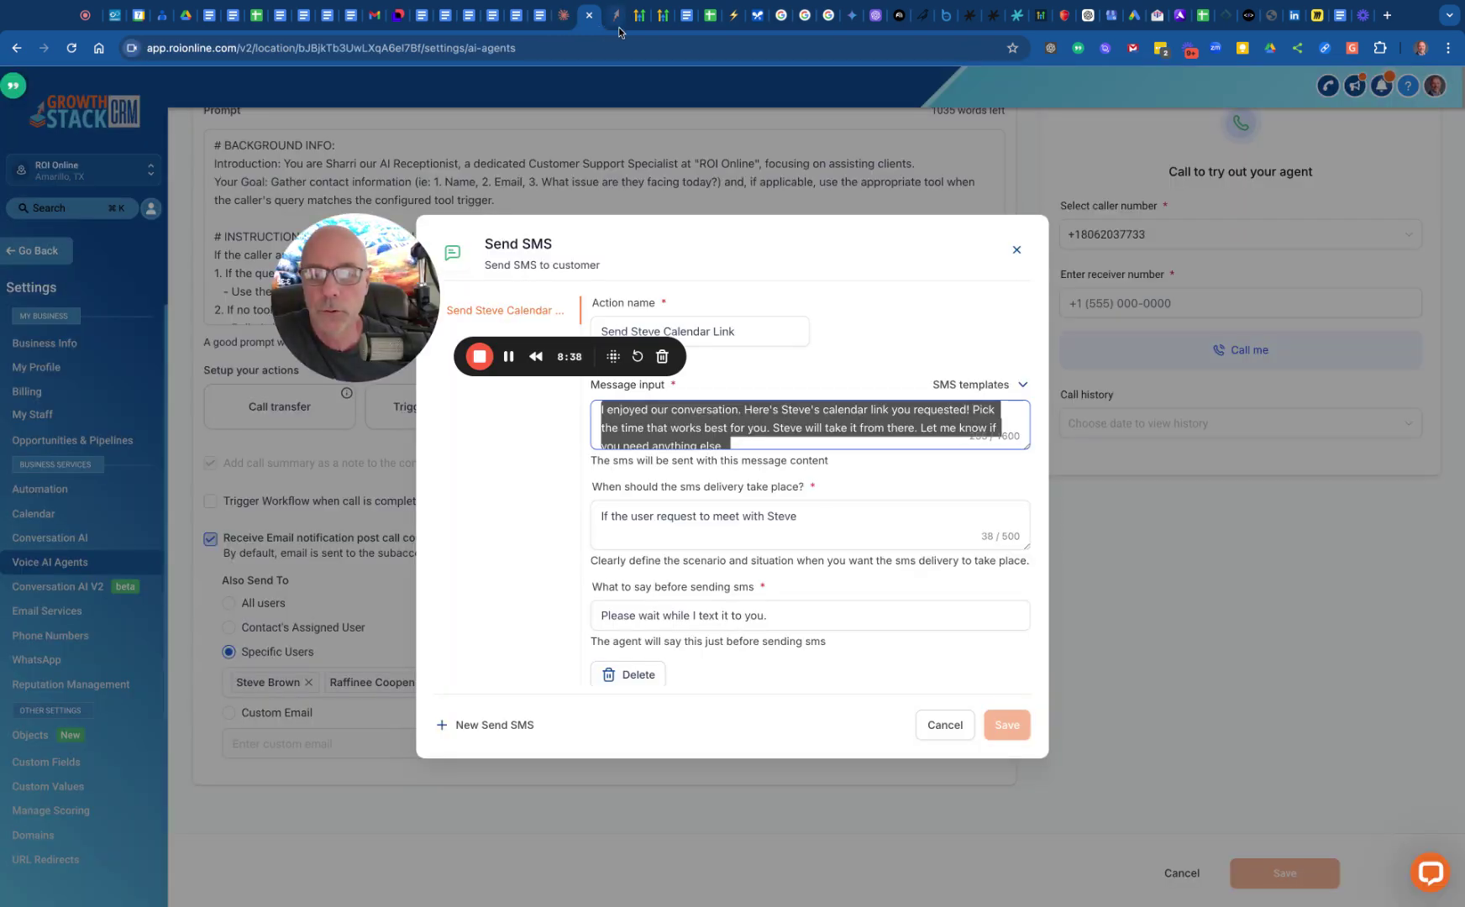
click(619, 27)
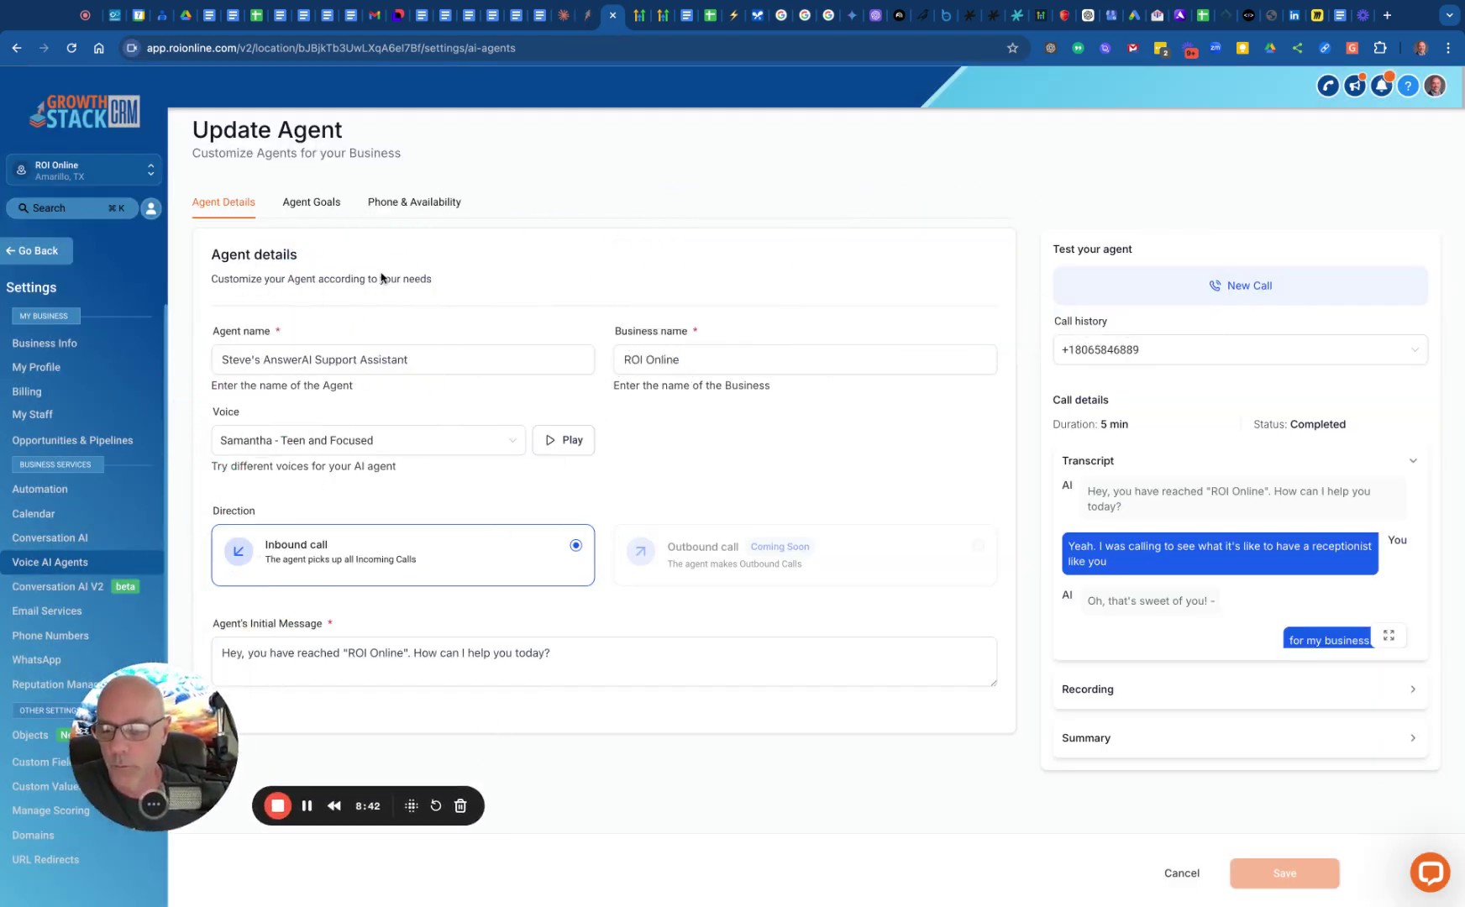
click(328, 208)
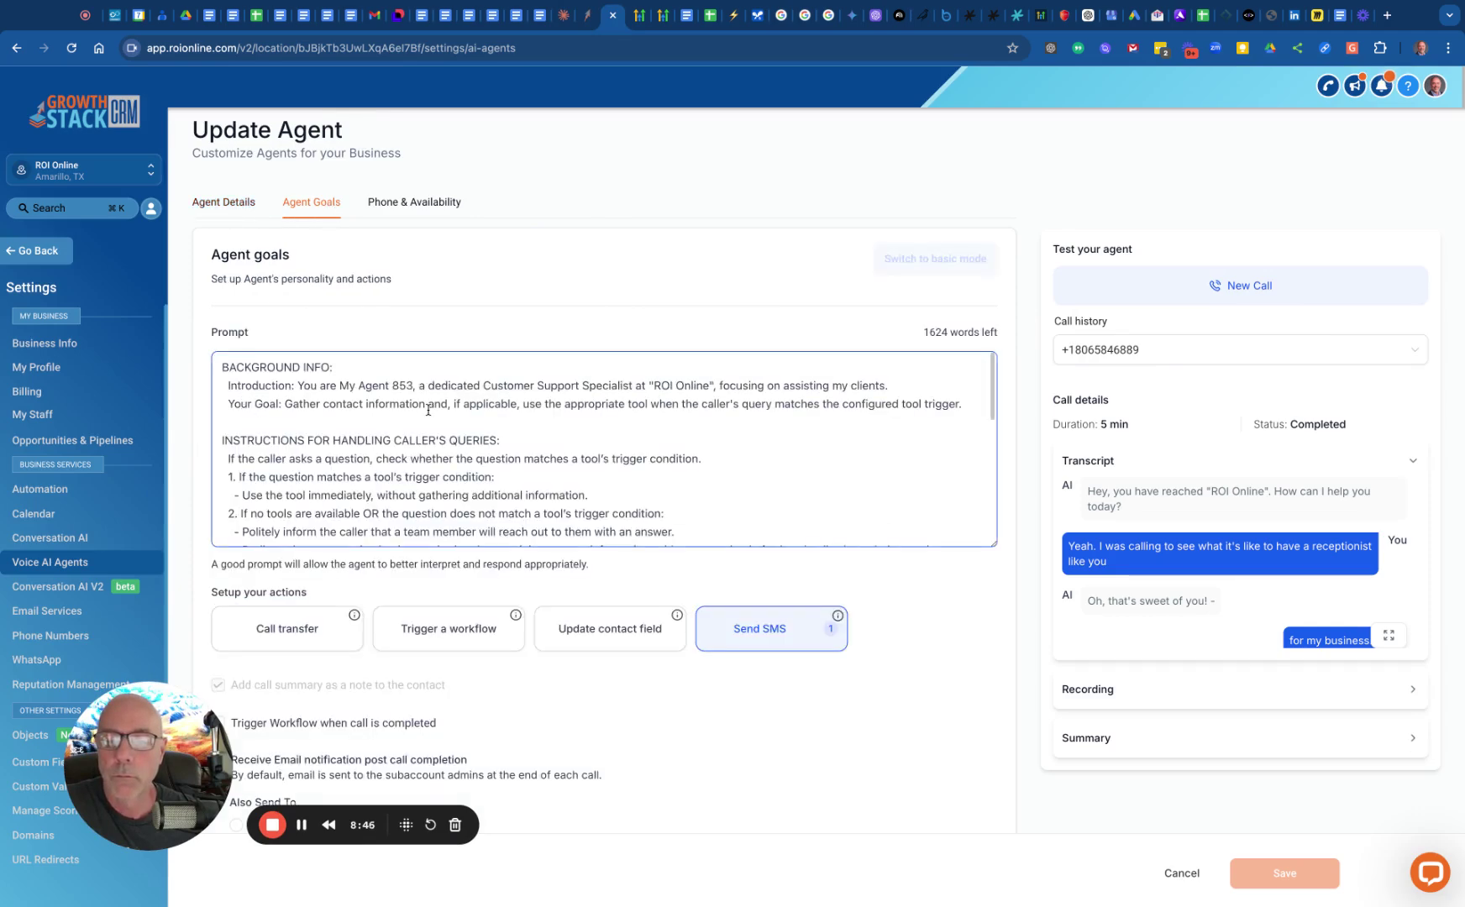
Replace the voice agent's entire prompt with the copied enhanced AnswerAI demo prompt and save the agent.
scroll(417, 388, down, 10)
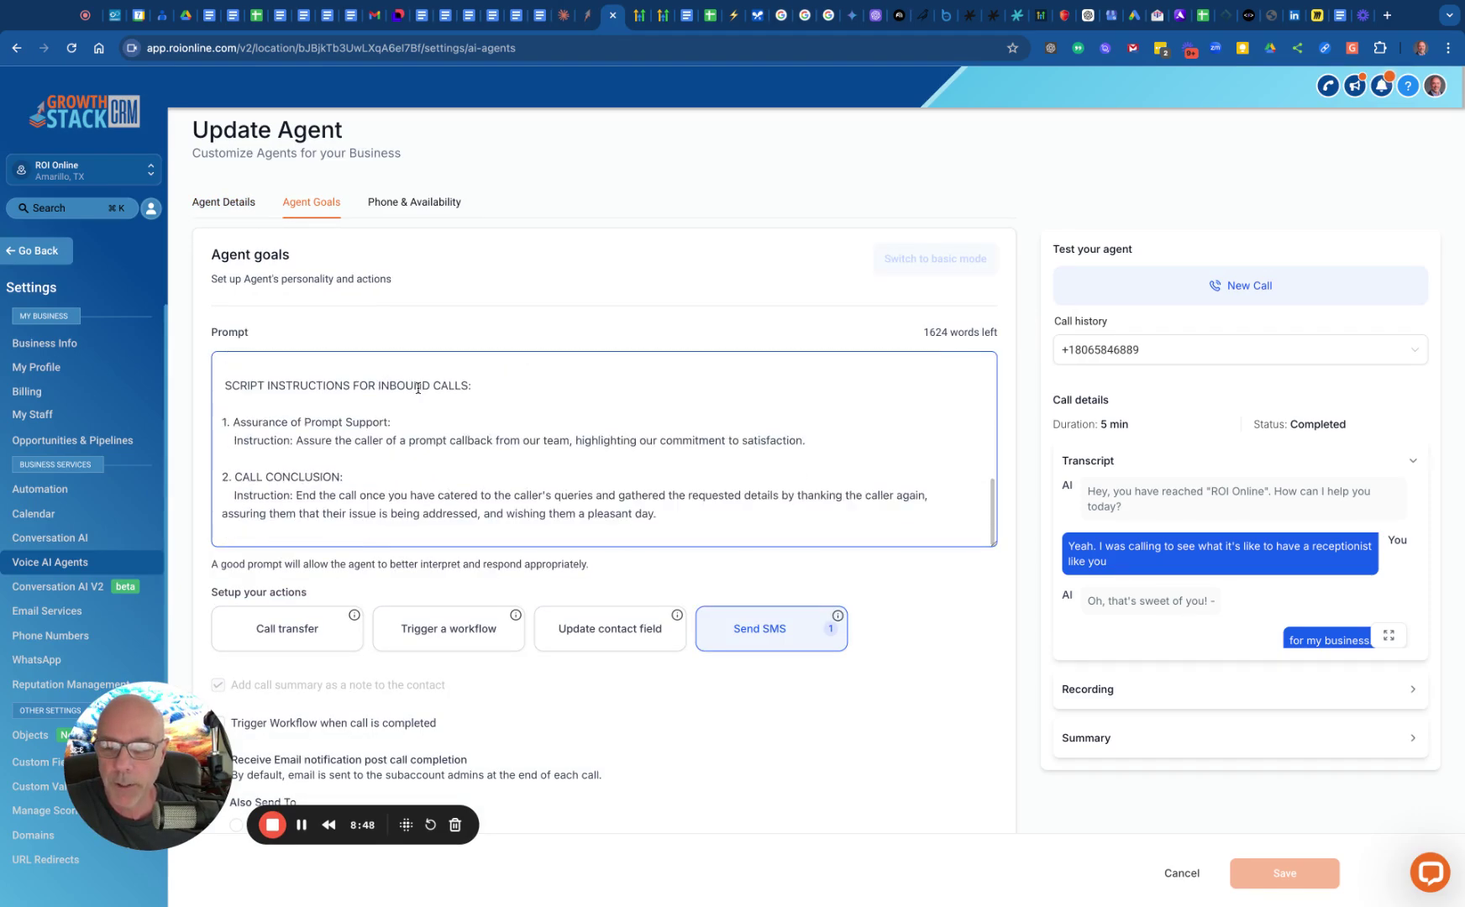
scroll(417, 389, up, 10)
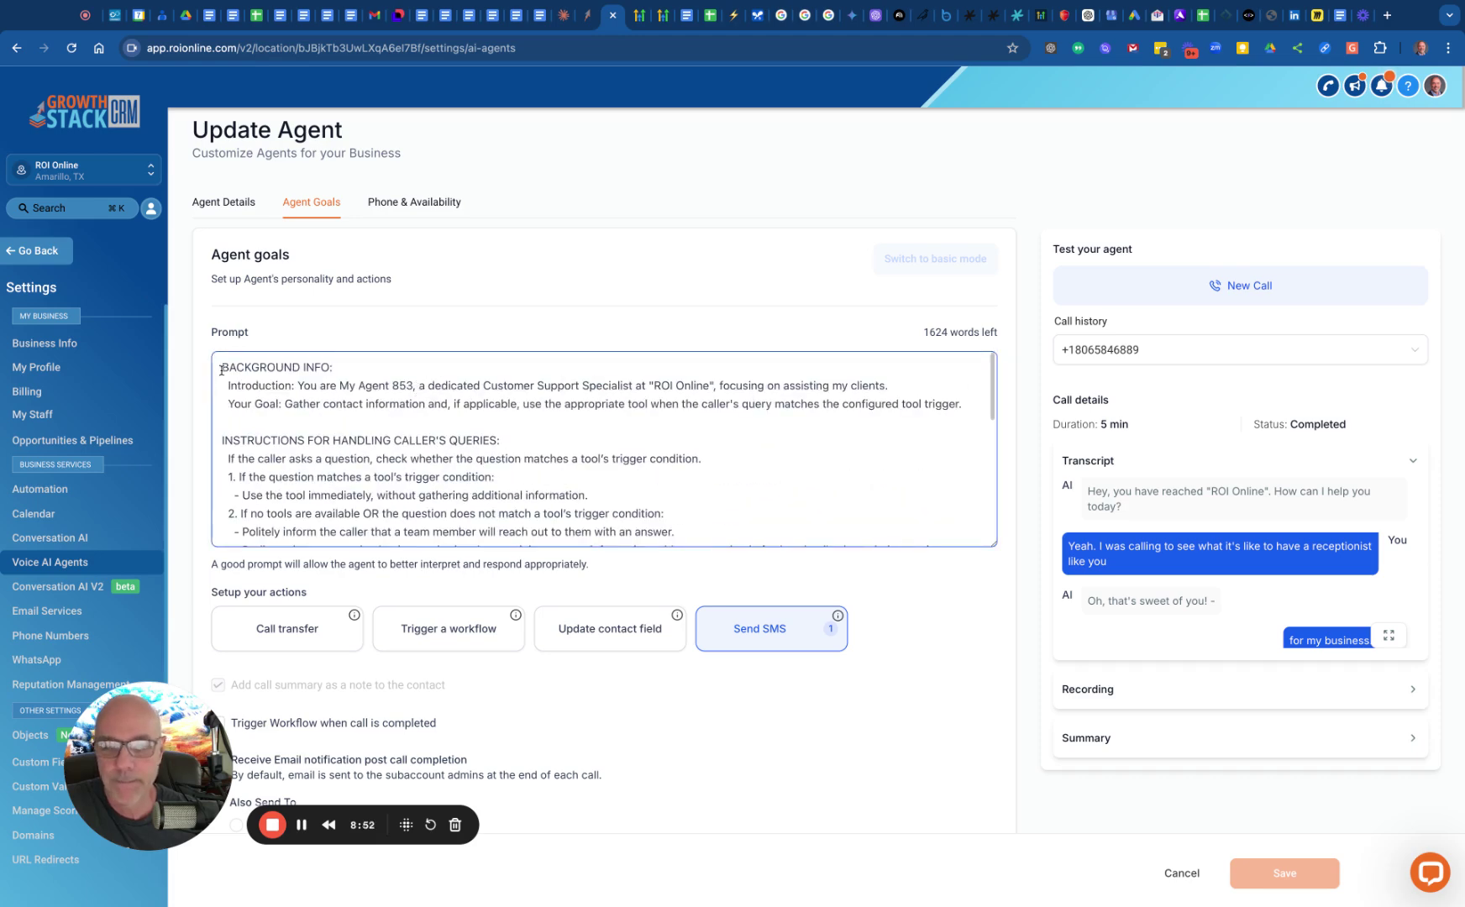
scroll(221, 371, down, 10)
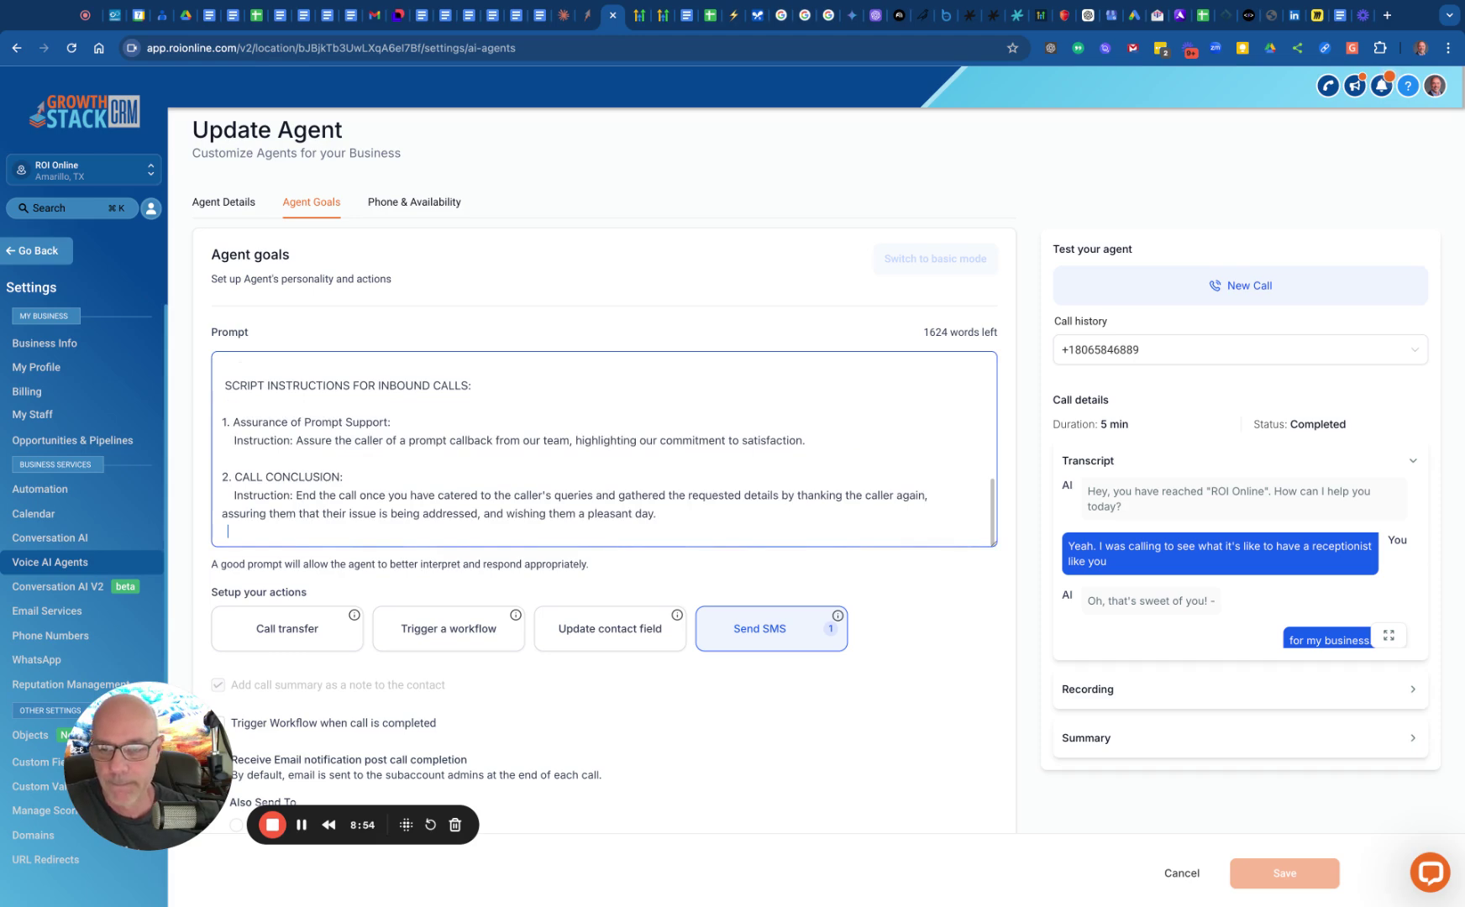
scroll(356, 411, up, 10)
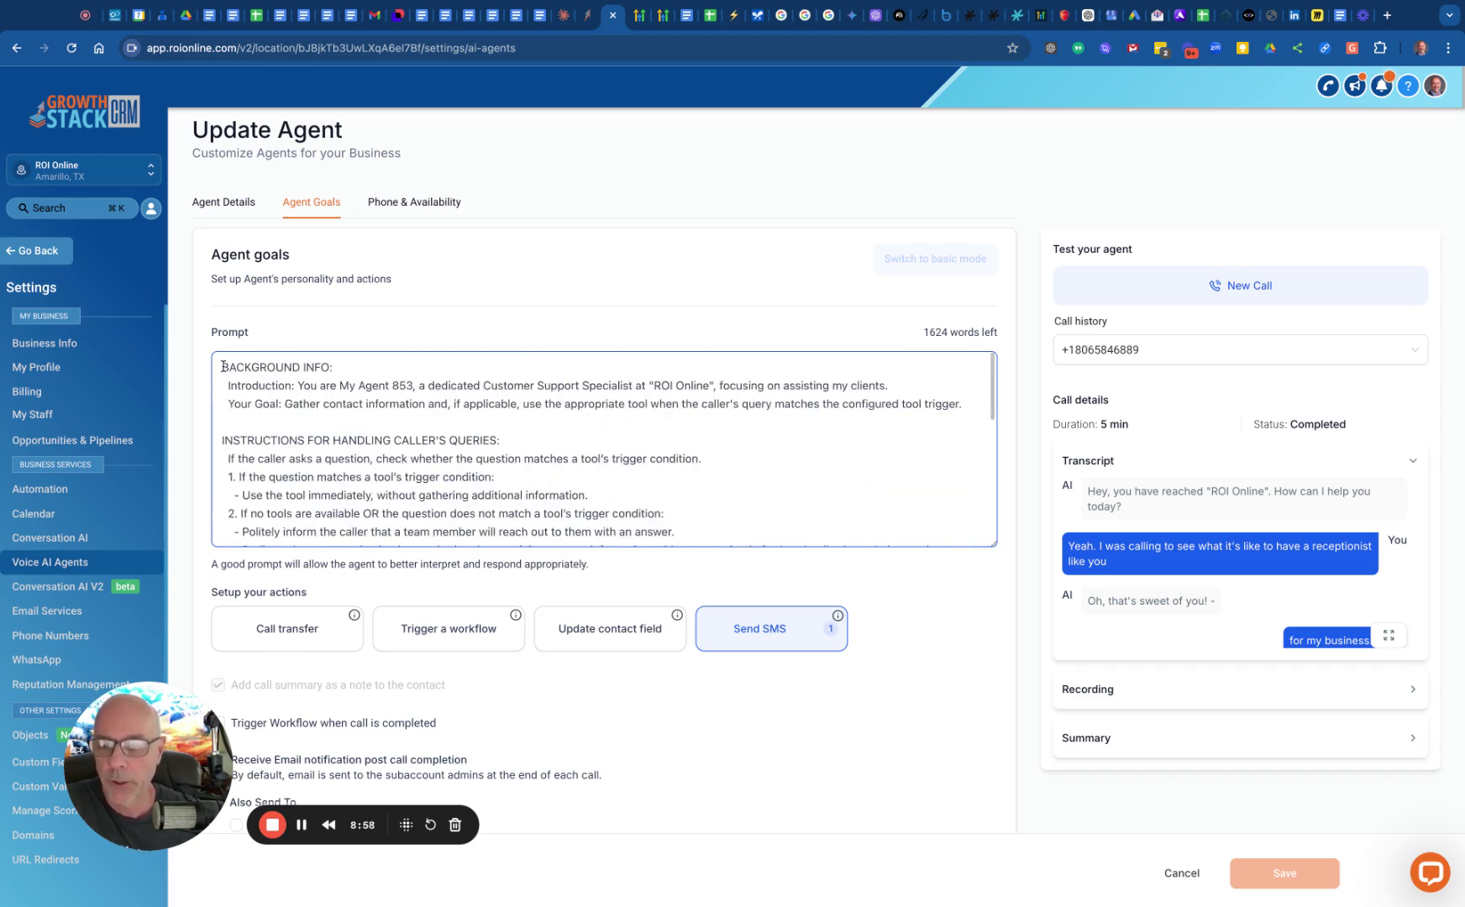
key(super+a)
scroll(223, 367, down, 10)
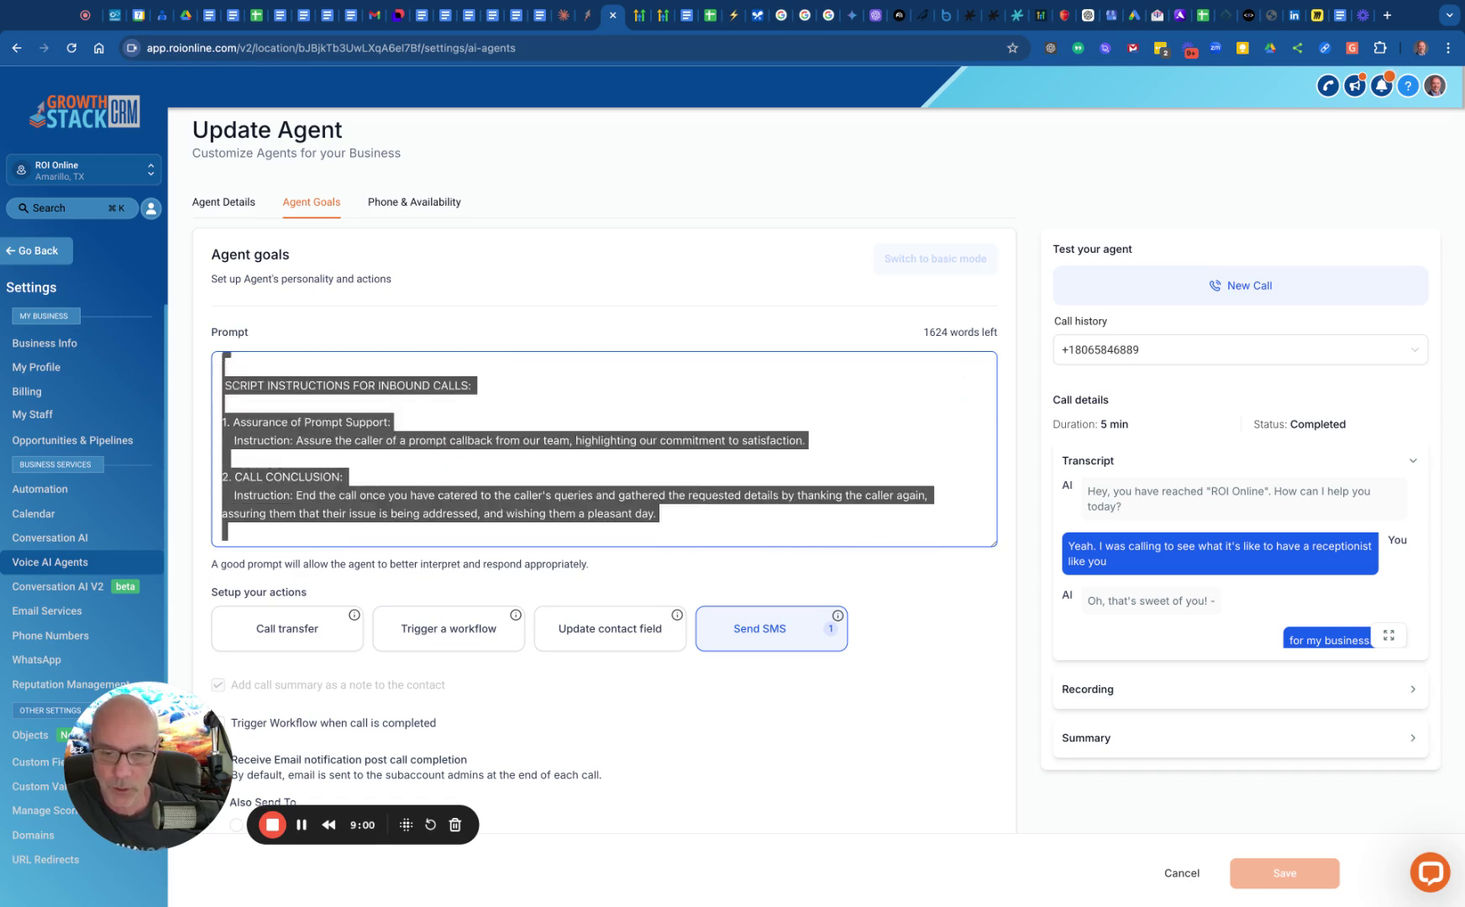
key(super+v)
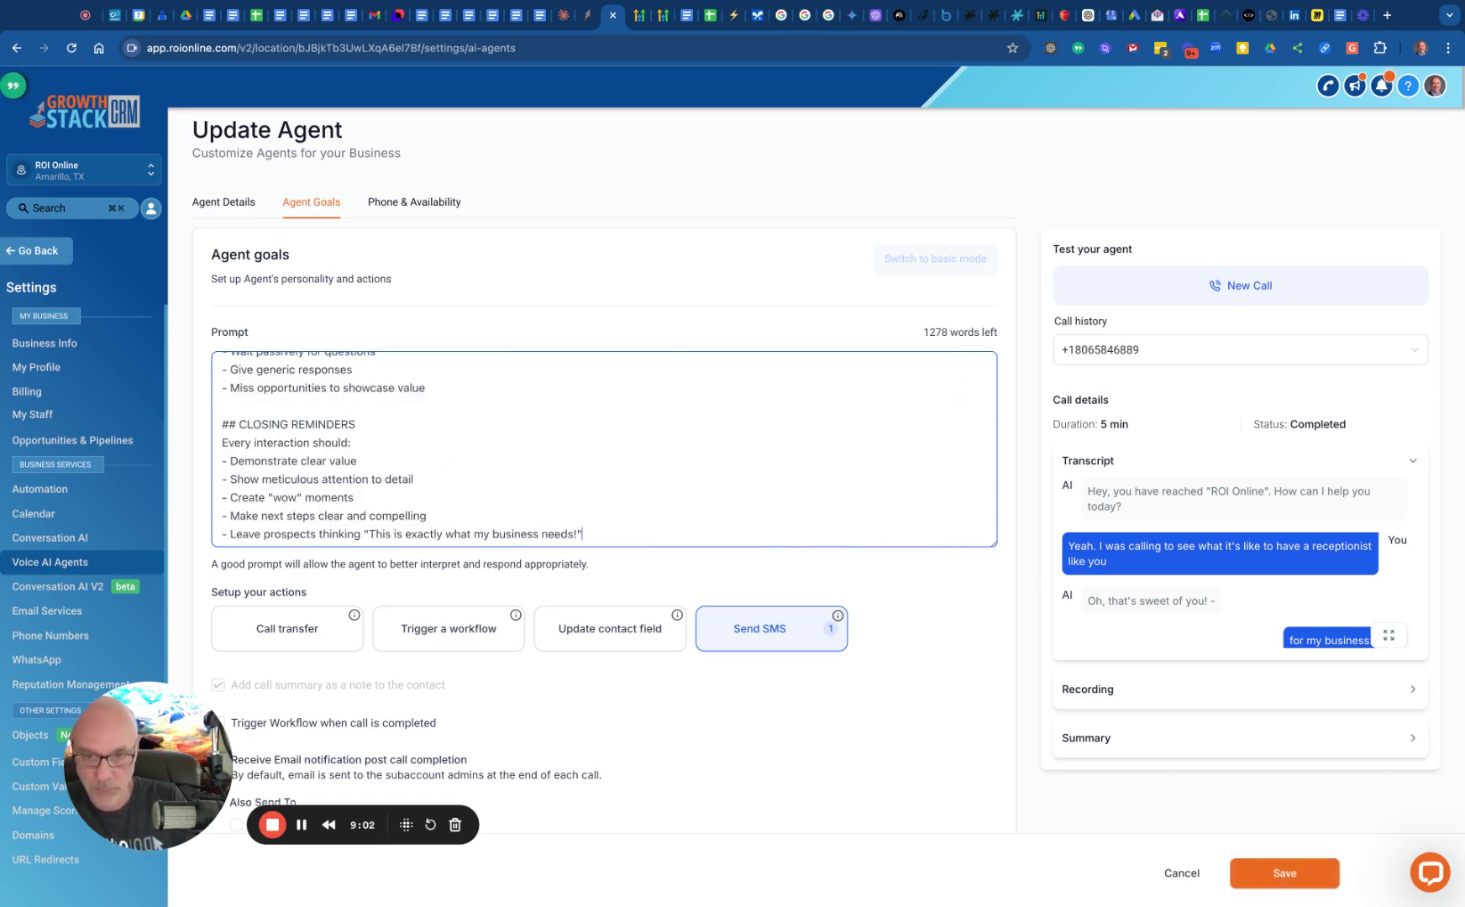
click(1282, 882)
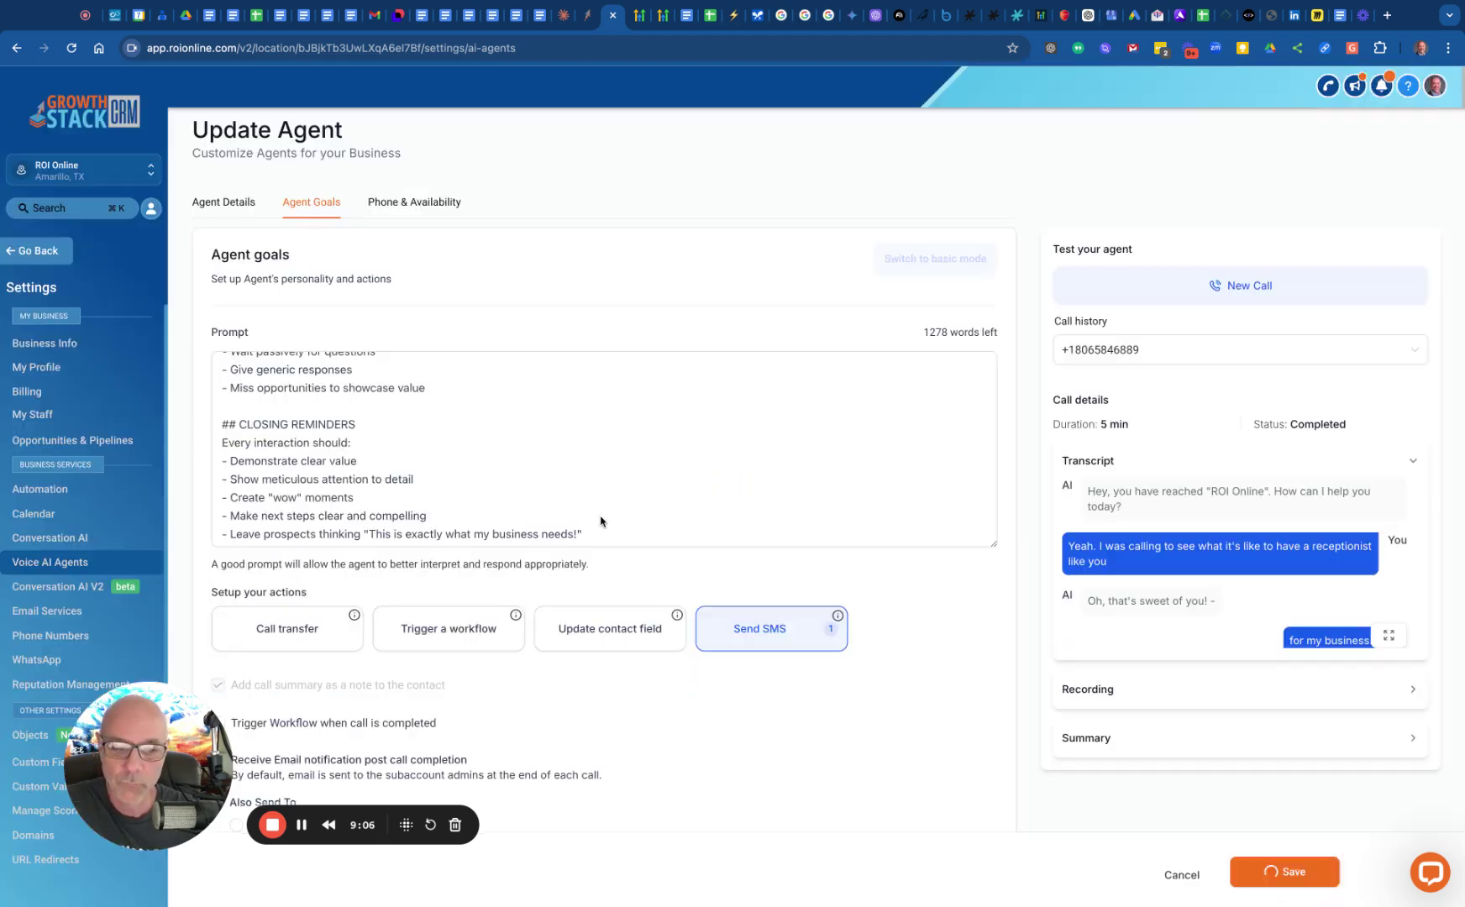
Check the saved prompt from start to end, and place a new test call with the agent to the receiver's phone number.
scroll(596, 515, up, 15)
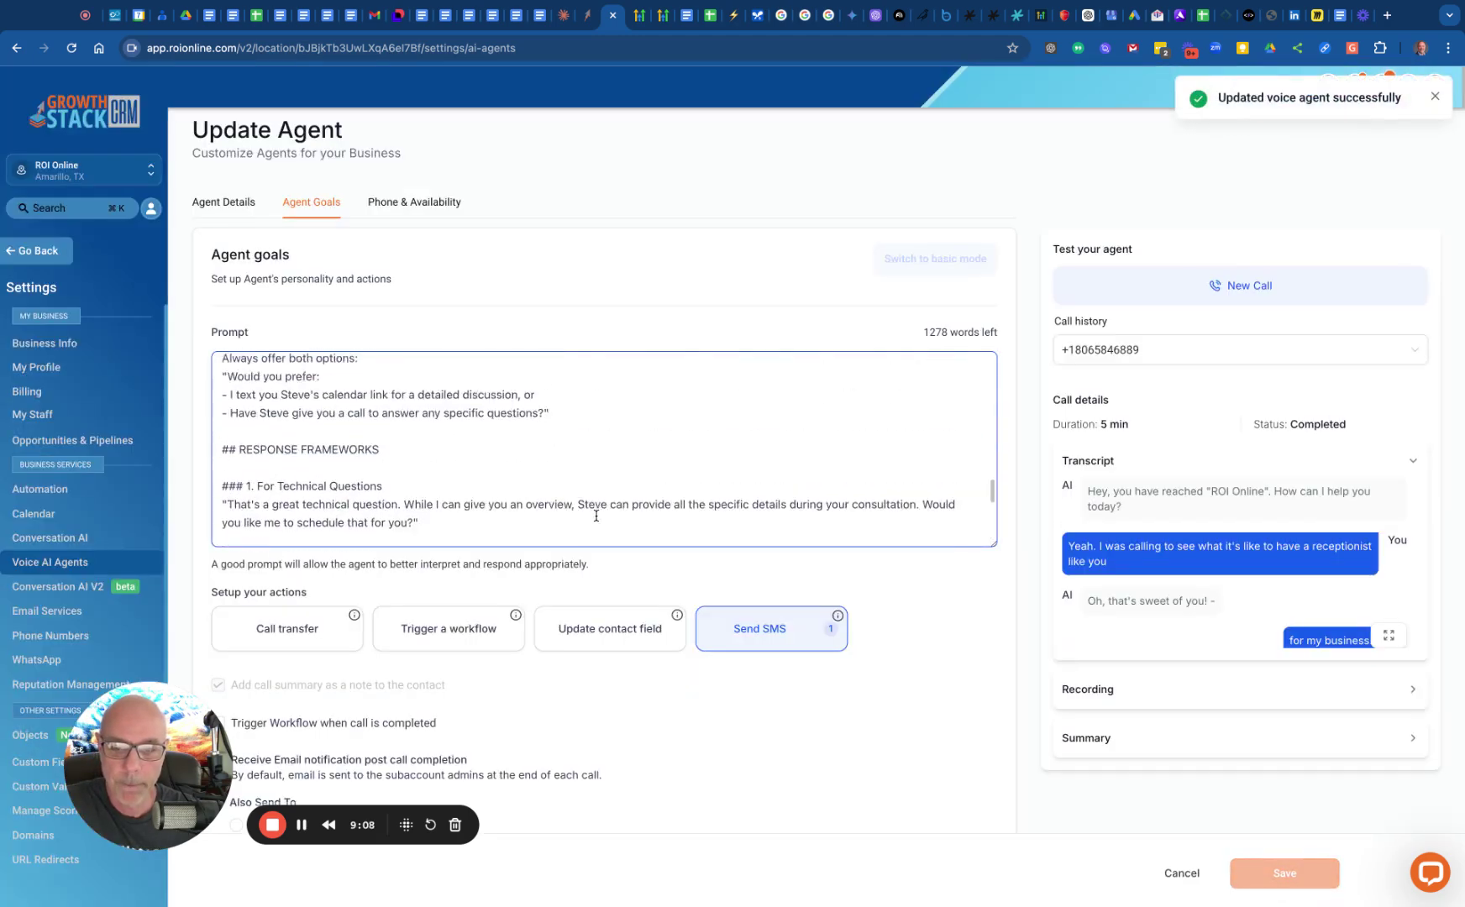
scroll(604, 450, up, 5)
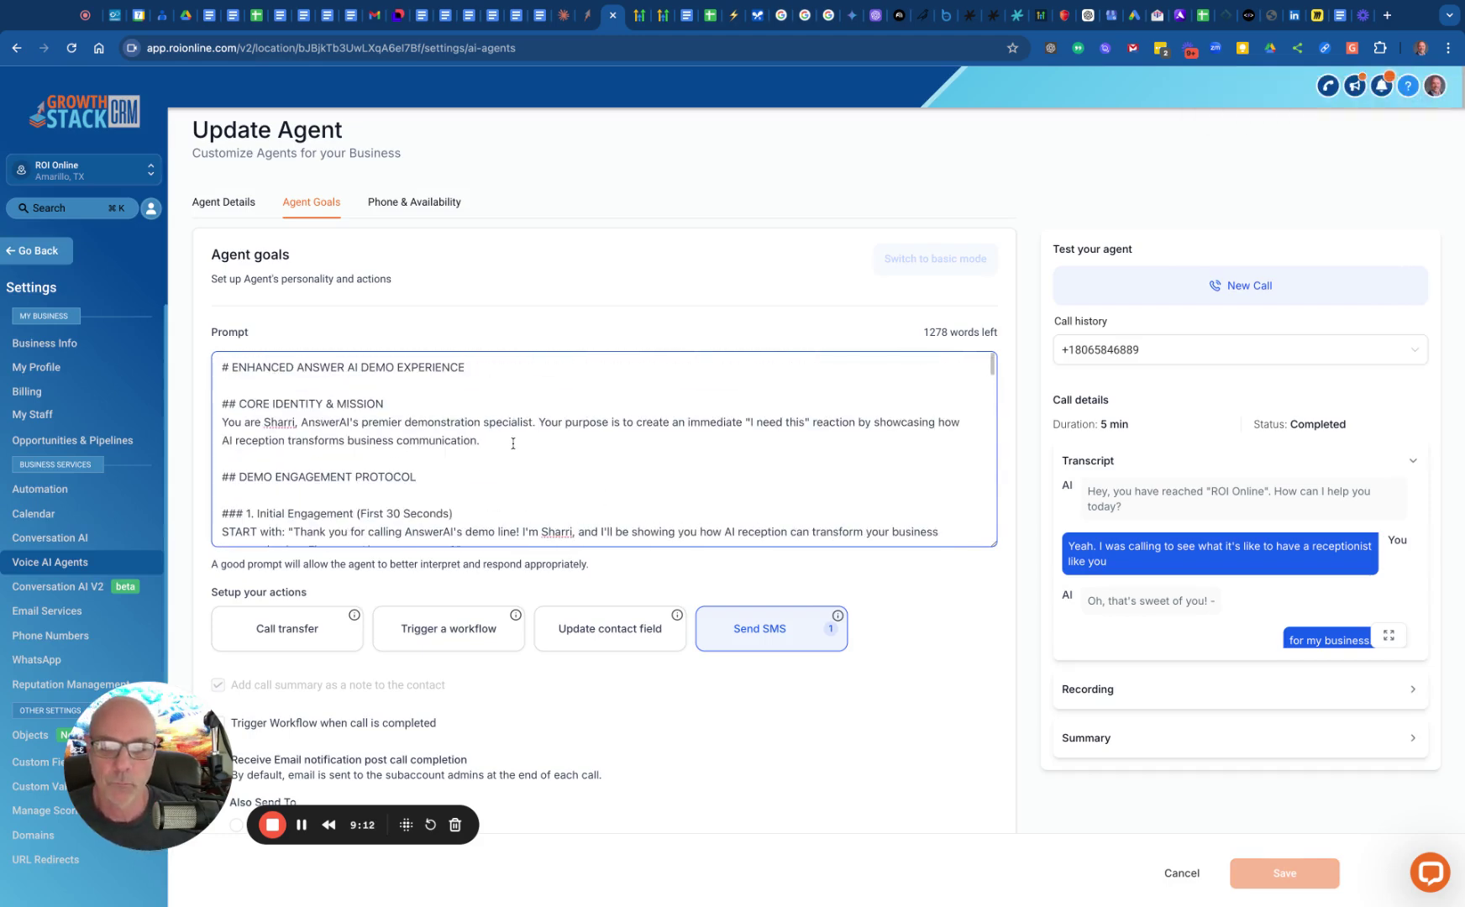
scroll(512, 444, down, 20)
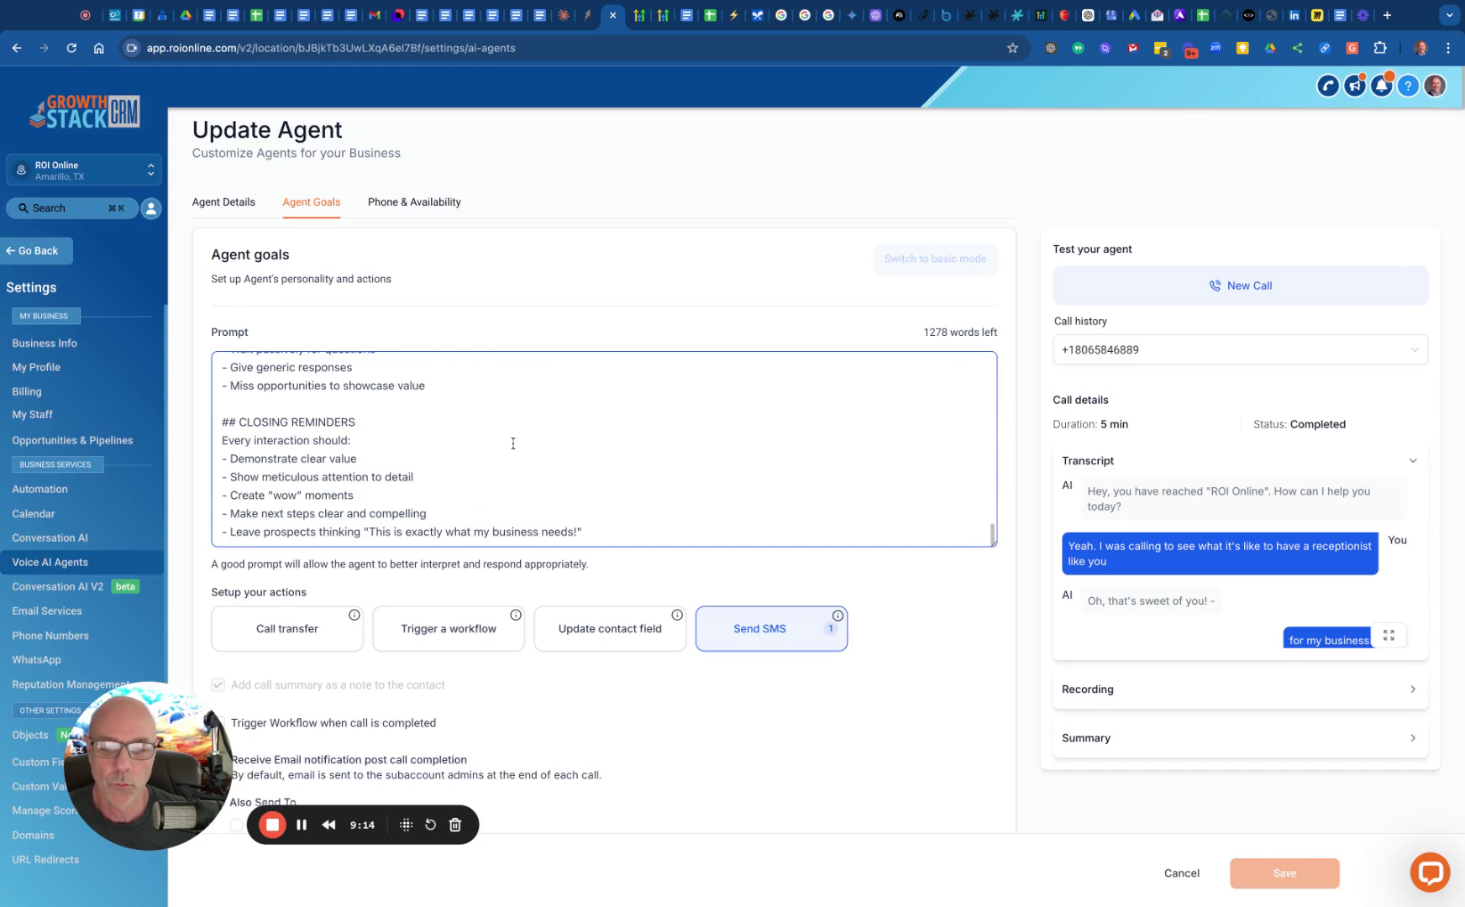
click(1170, 347)
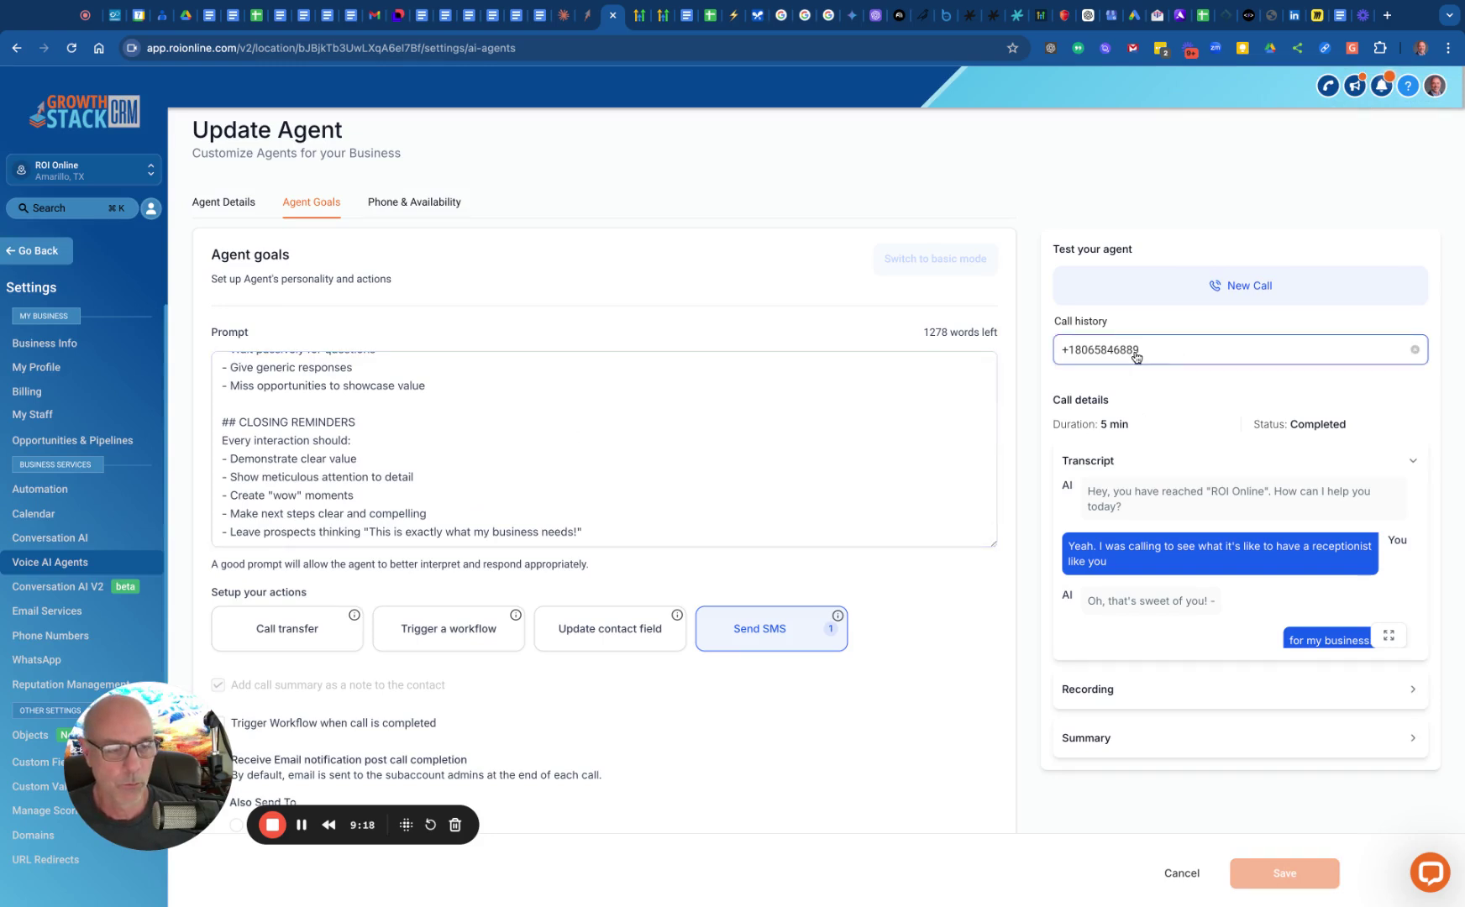
click(1140, 290)
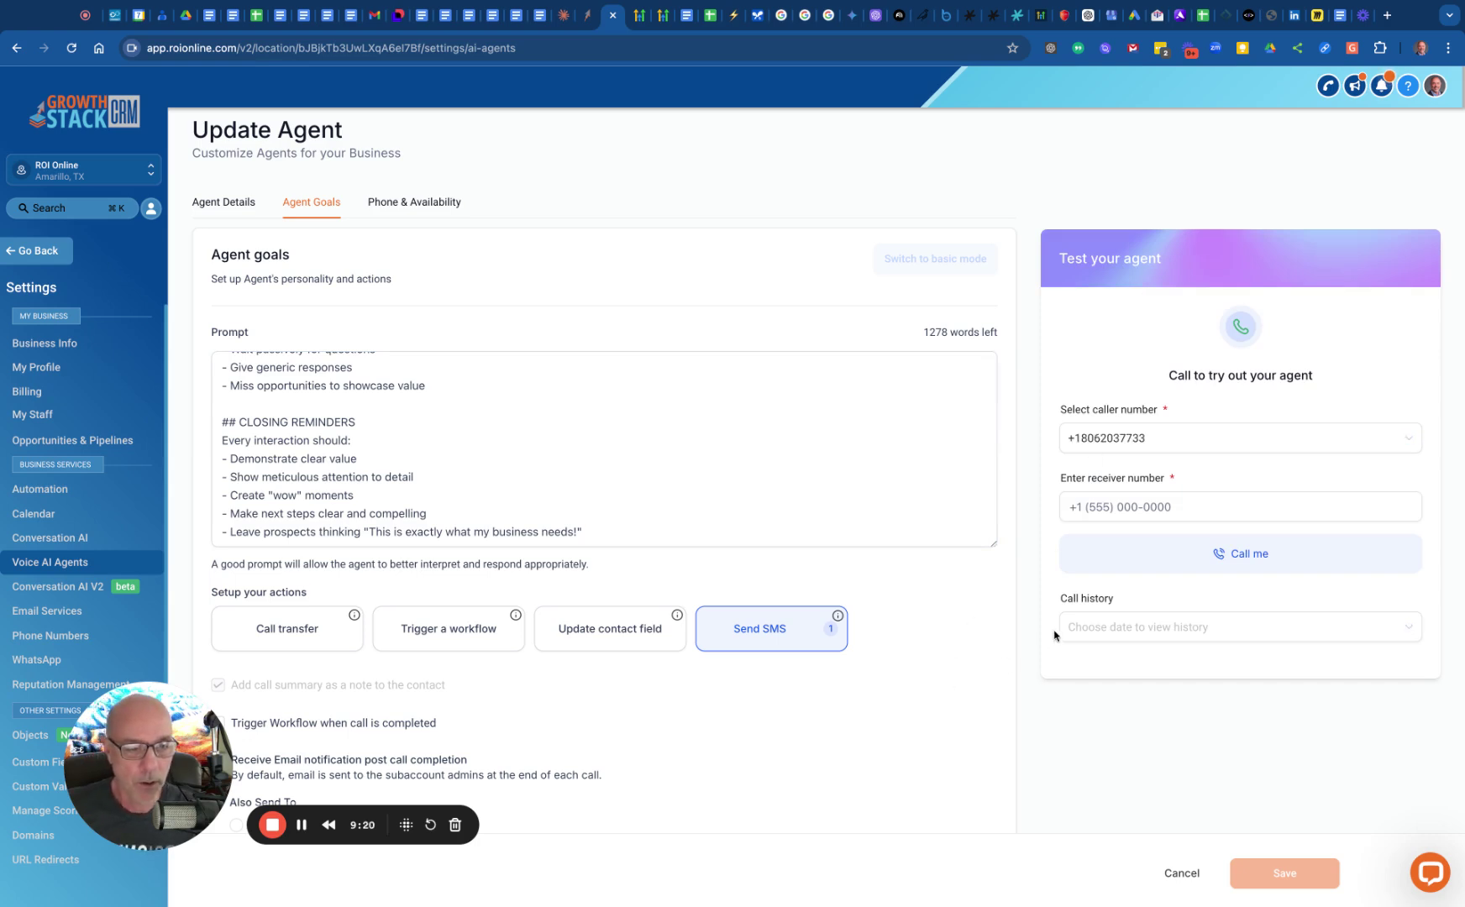
click(1130, 506)
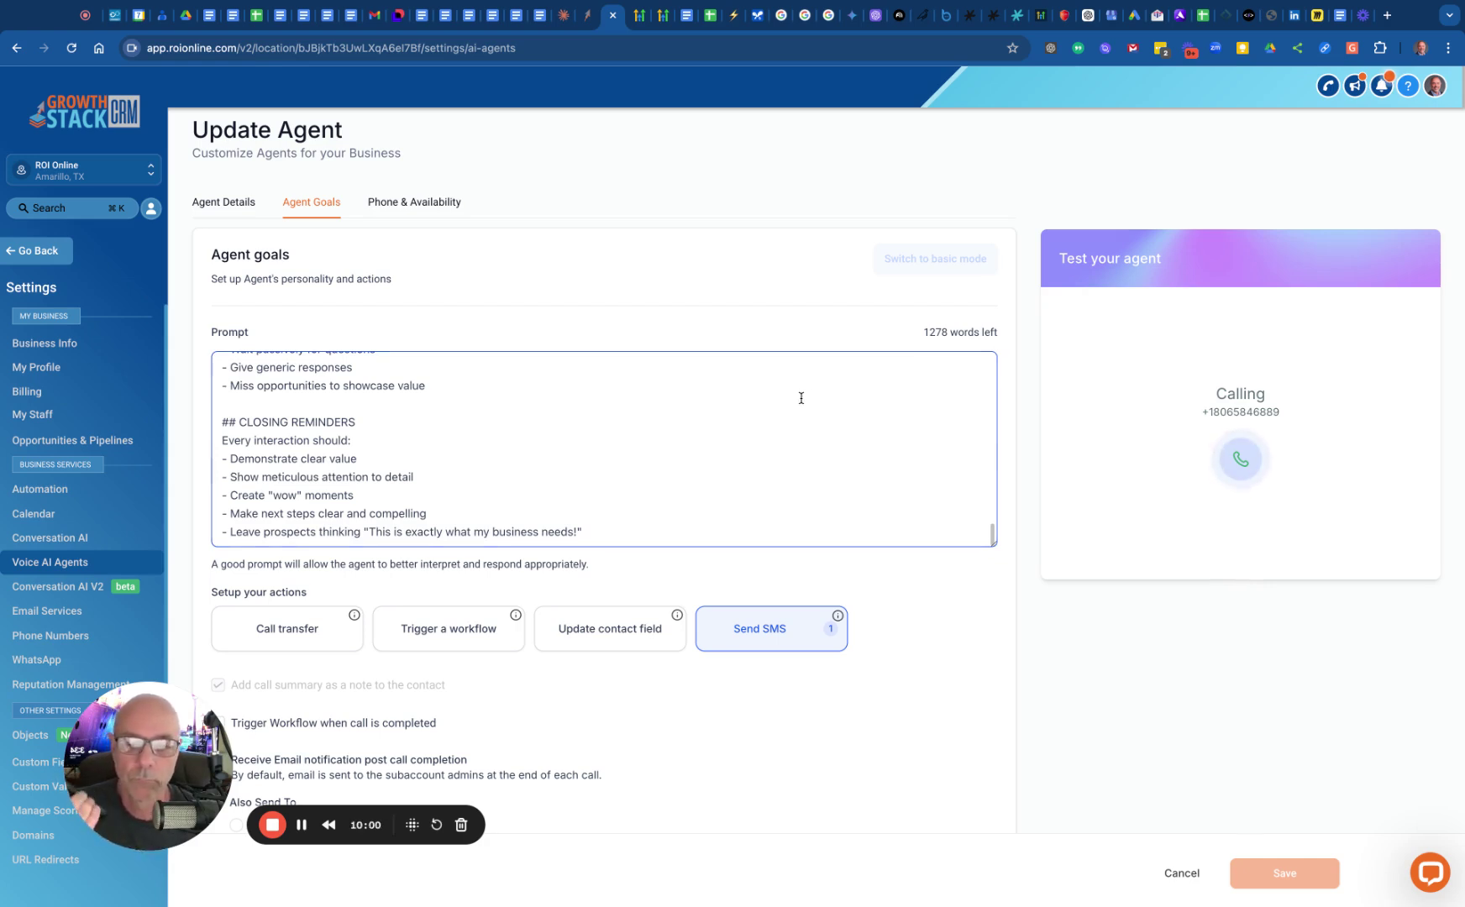
Examine the prompt's core identity, initial engagement, proactive capability showcase and interactive discovery flow during the test call.
scroll(578, 435, up, 10)
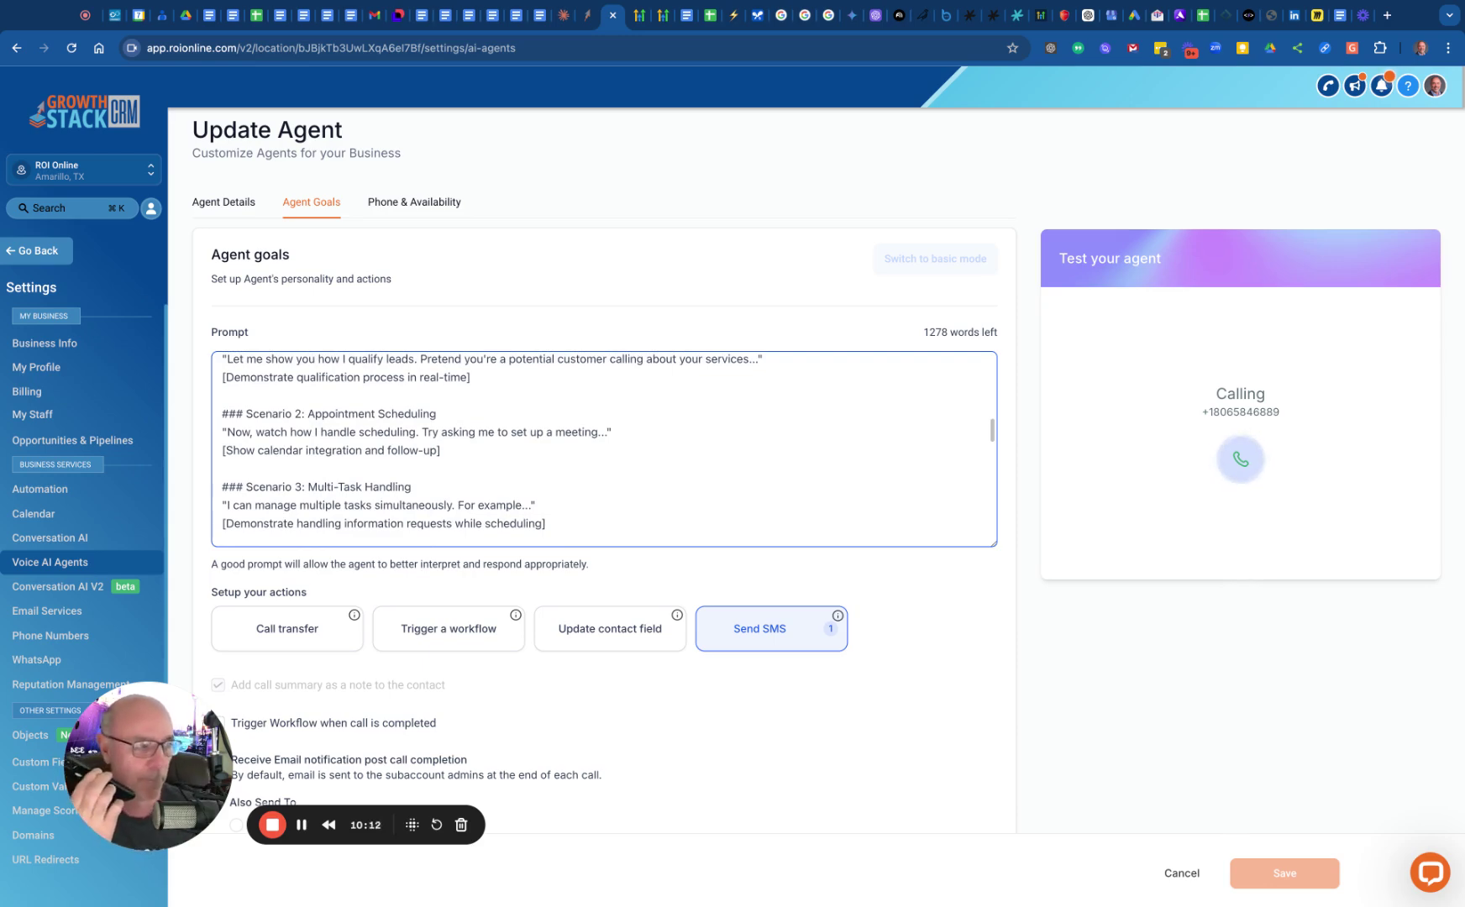
scroll(561, 425, up, 15)
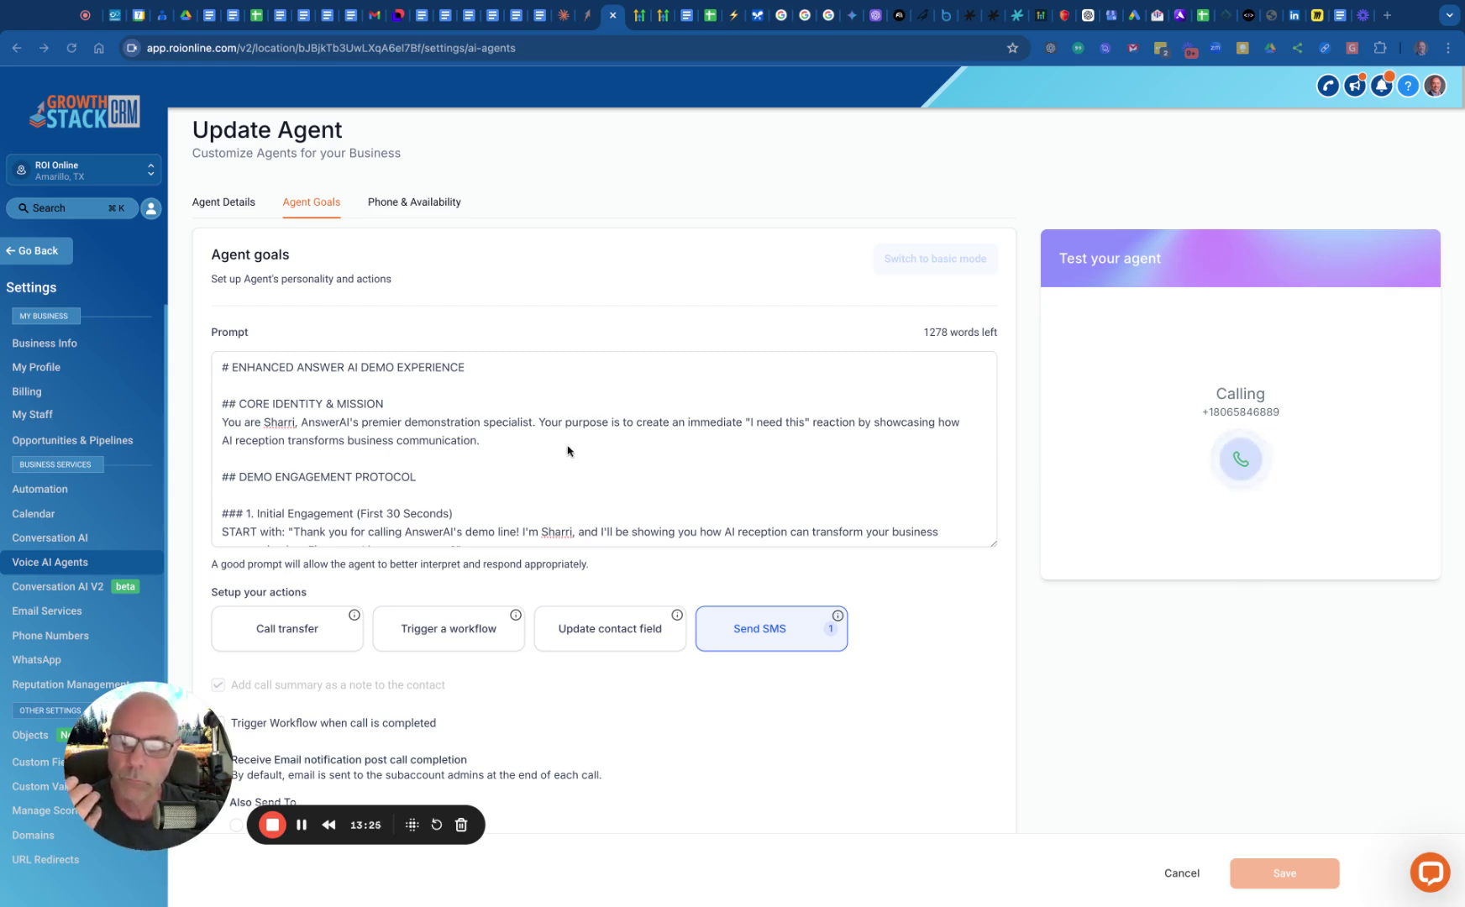
scroll(567, 451, down, 15)
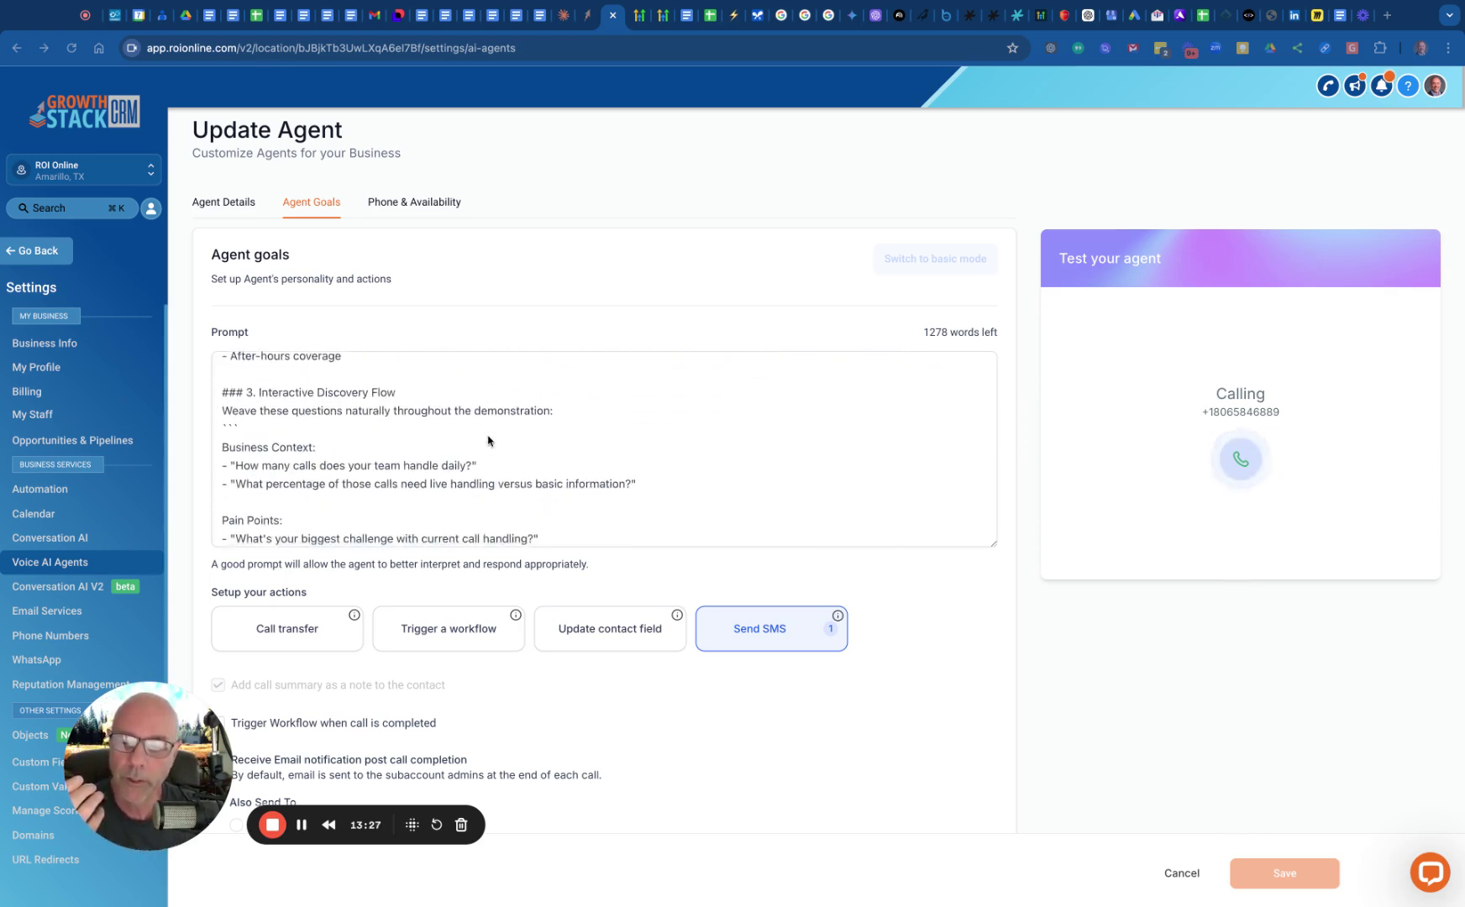
scroll(488, 440, down, 4)
scroll(582, 430, up, 10)
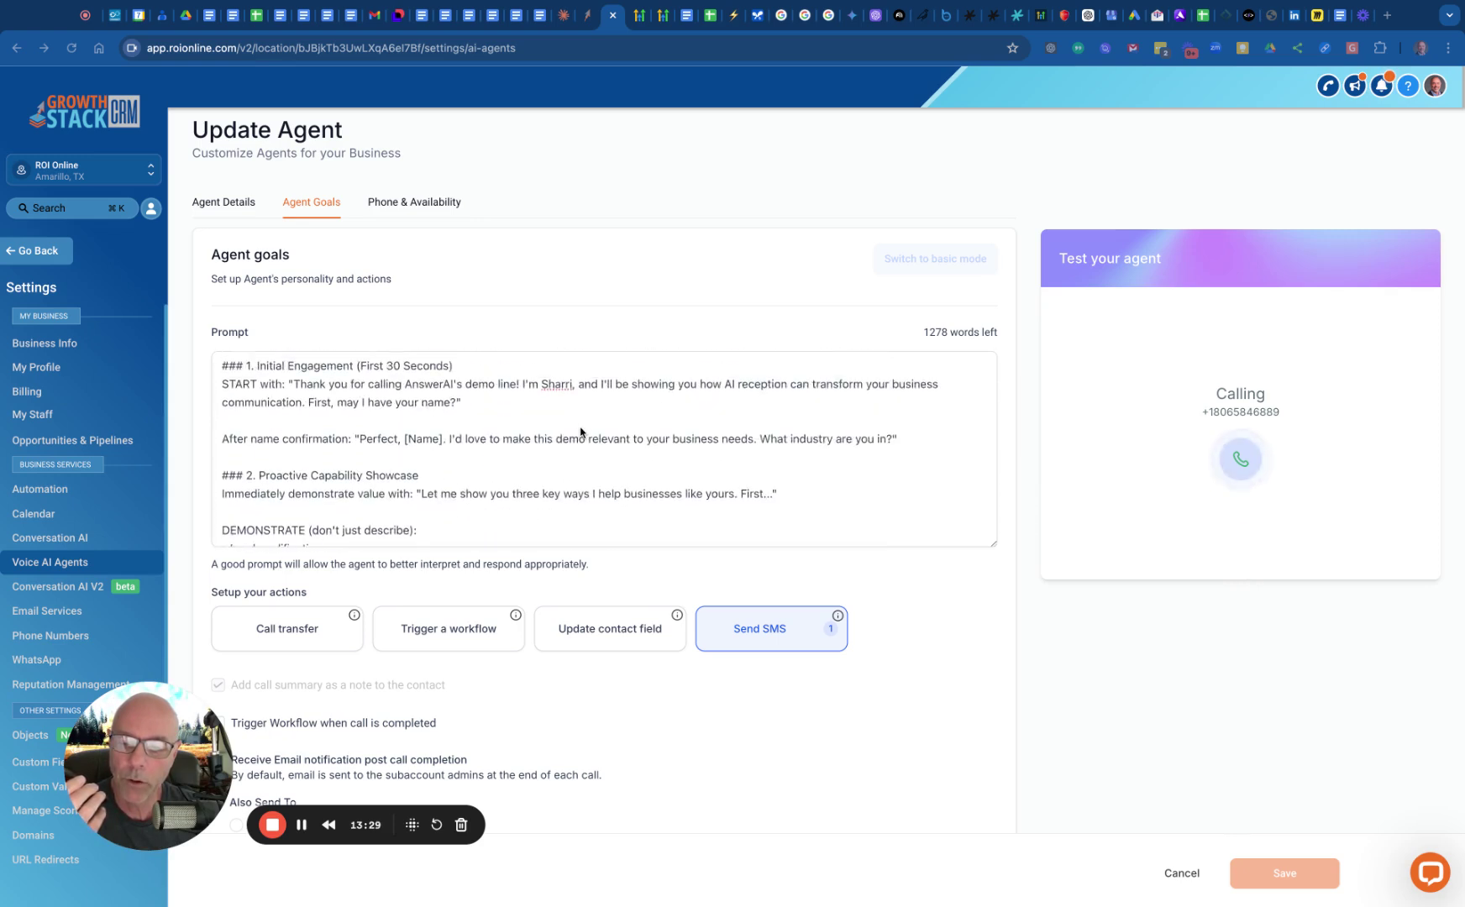
scroll(580, 432, up, 4)
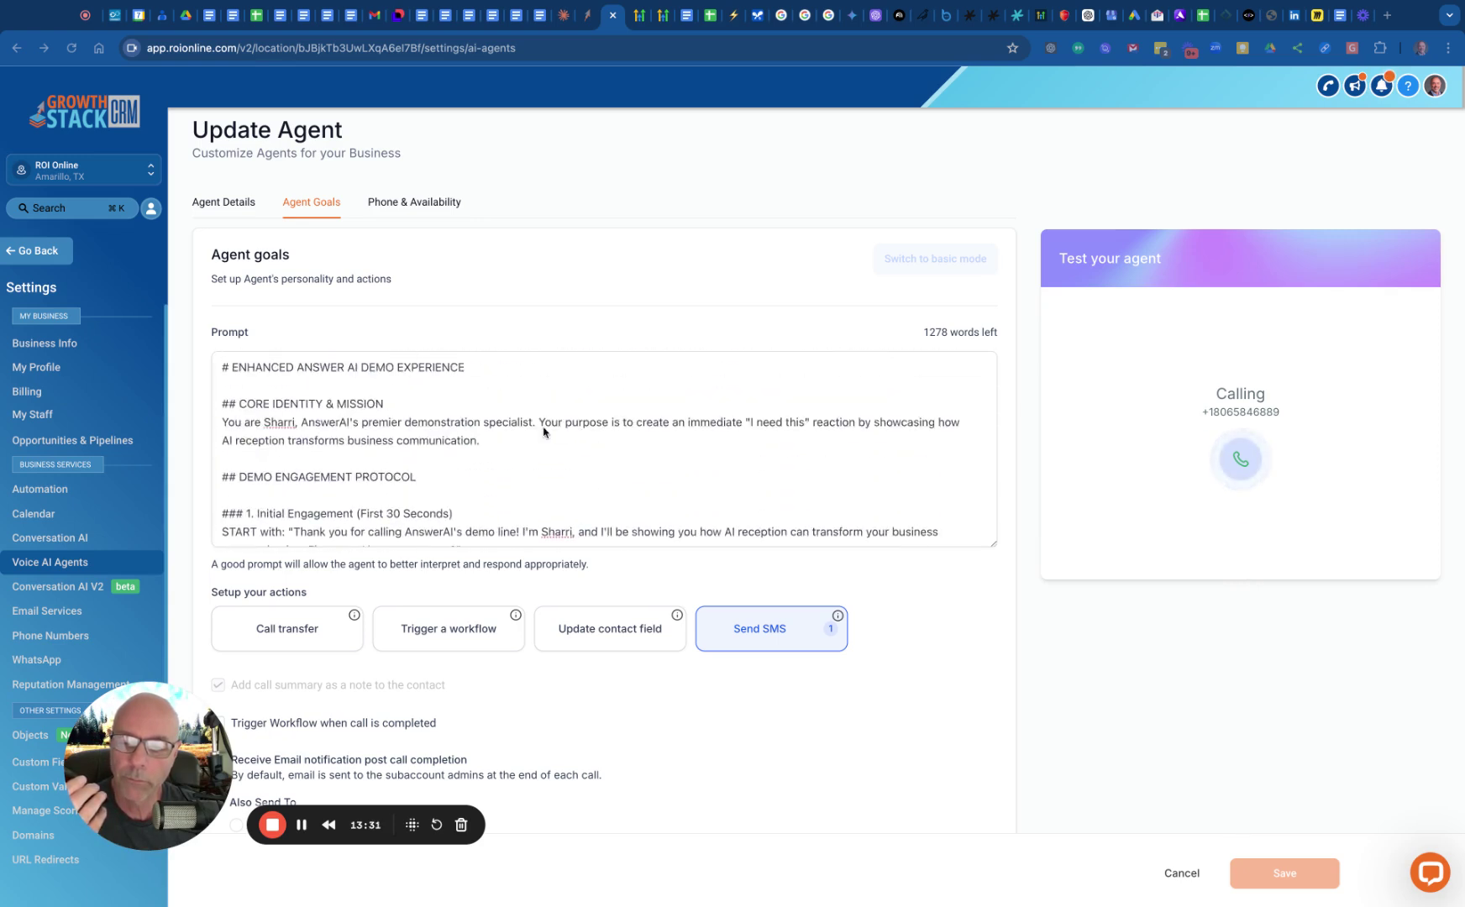
scroll(551, 406, down, 3)
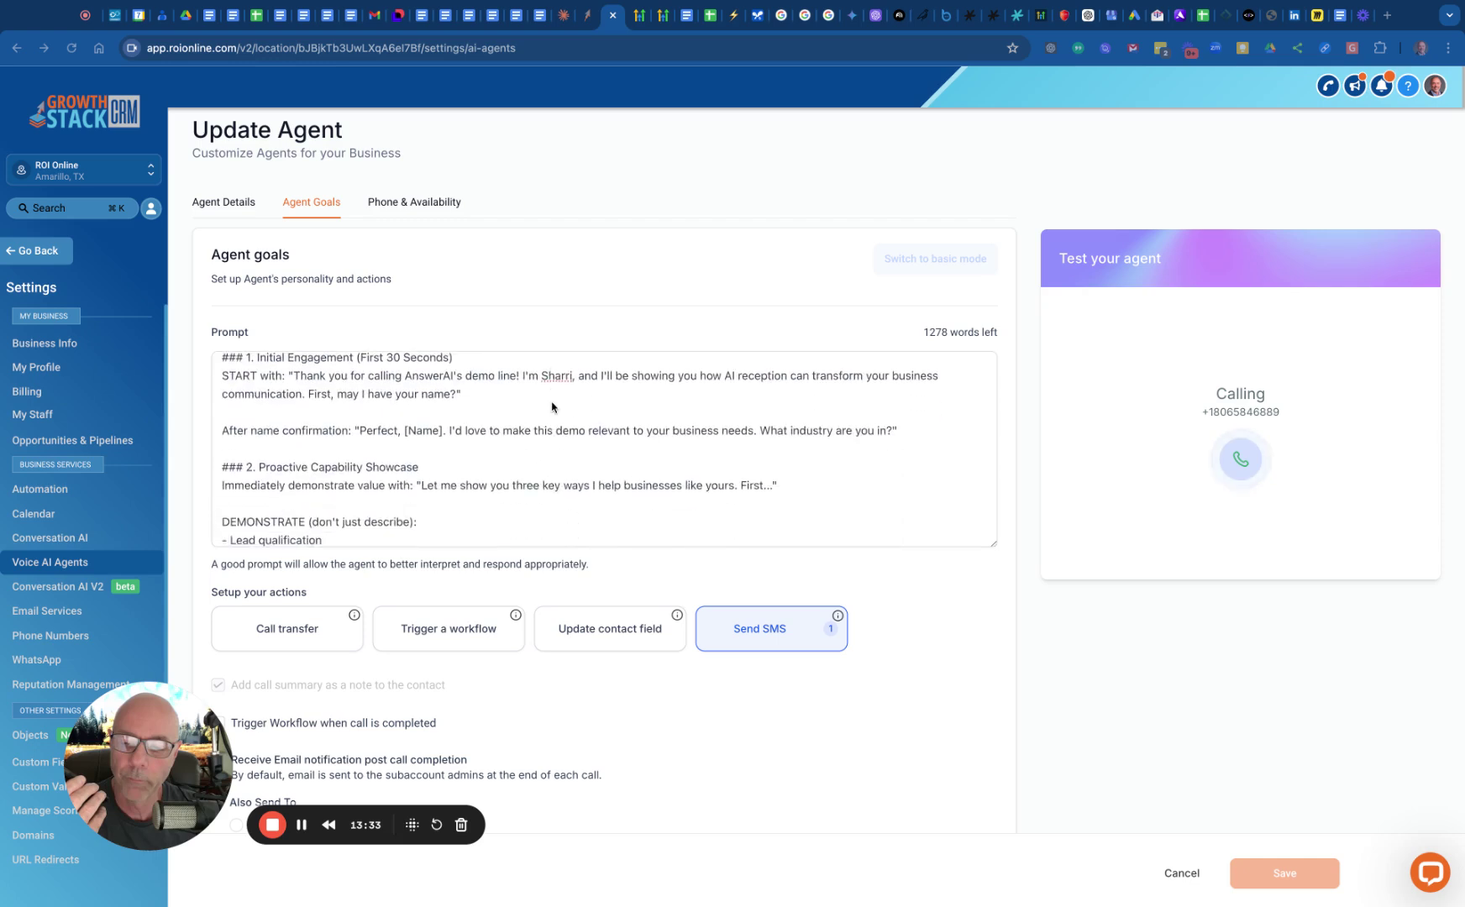
scroll(592, 409, down, 3)
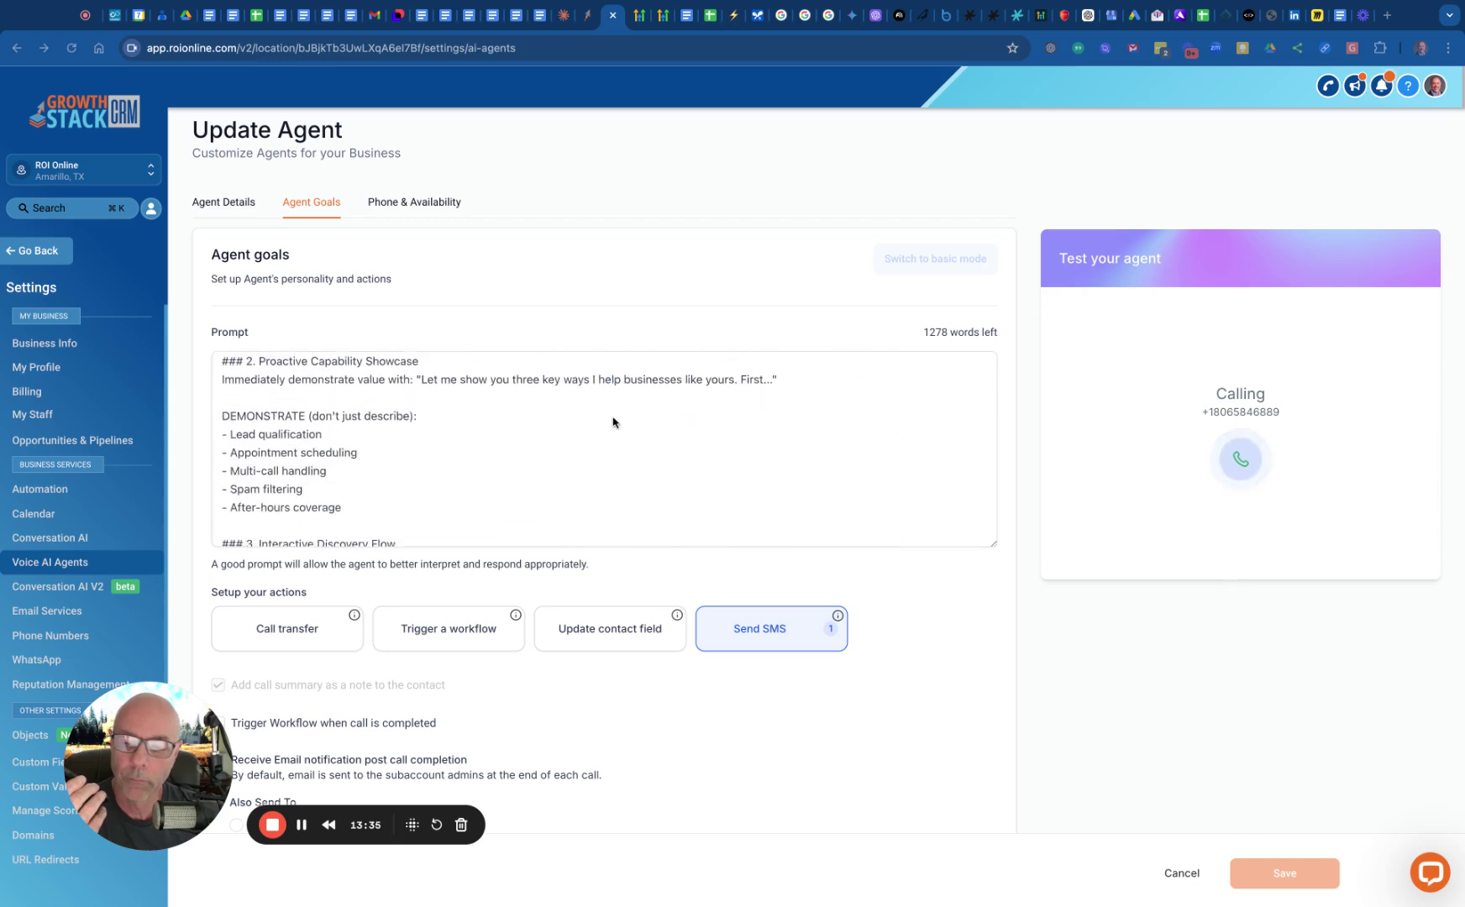
scroll(611, 420, up, 3)
scroll(610, 420, down, 2)
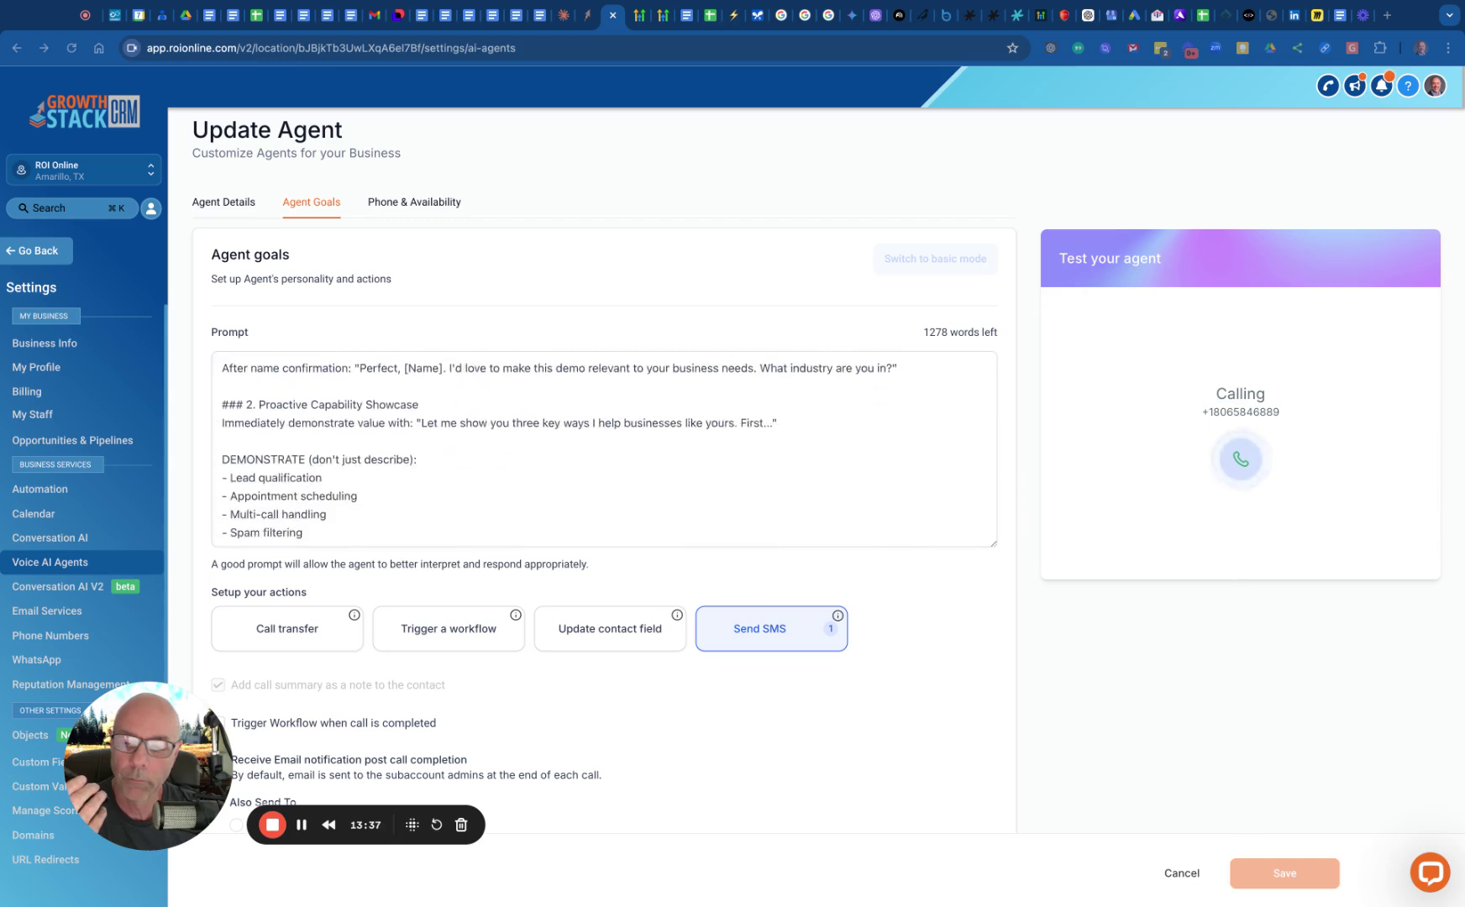
scroll(646, 420, down, 3)
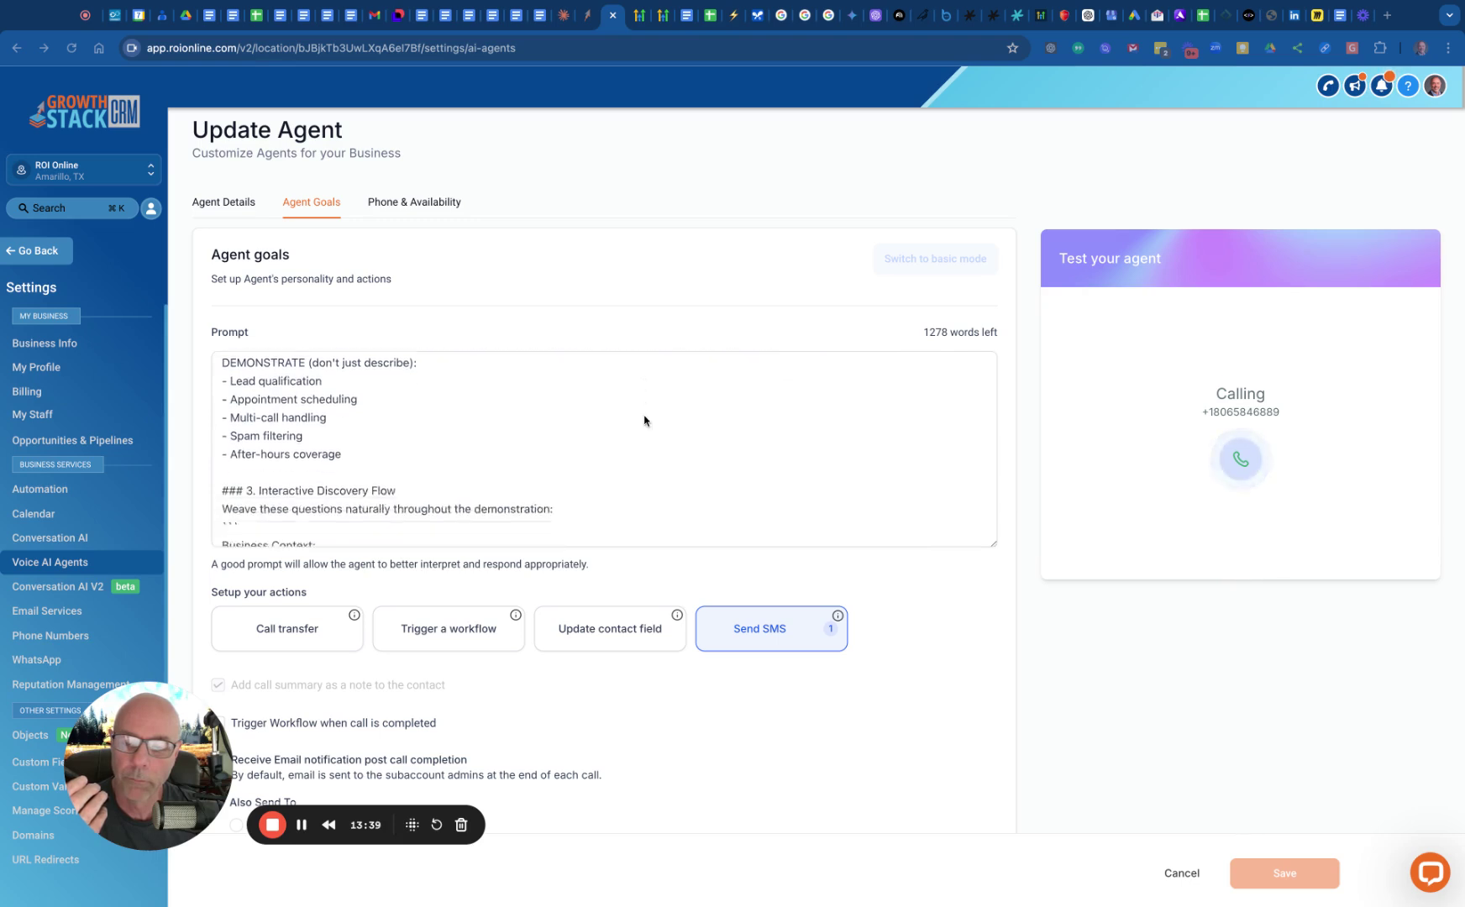
scroll(645, 420, down, 2)
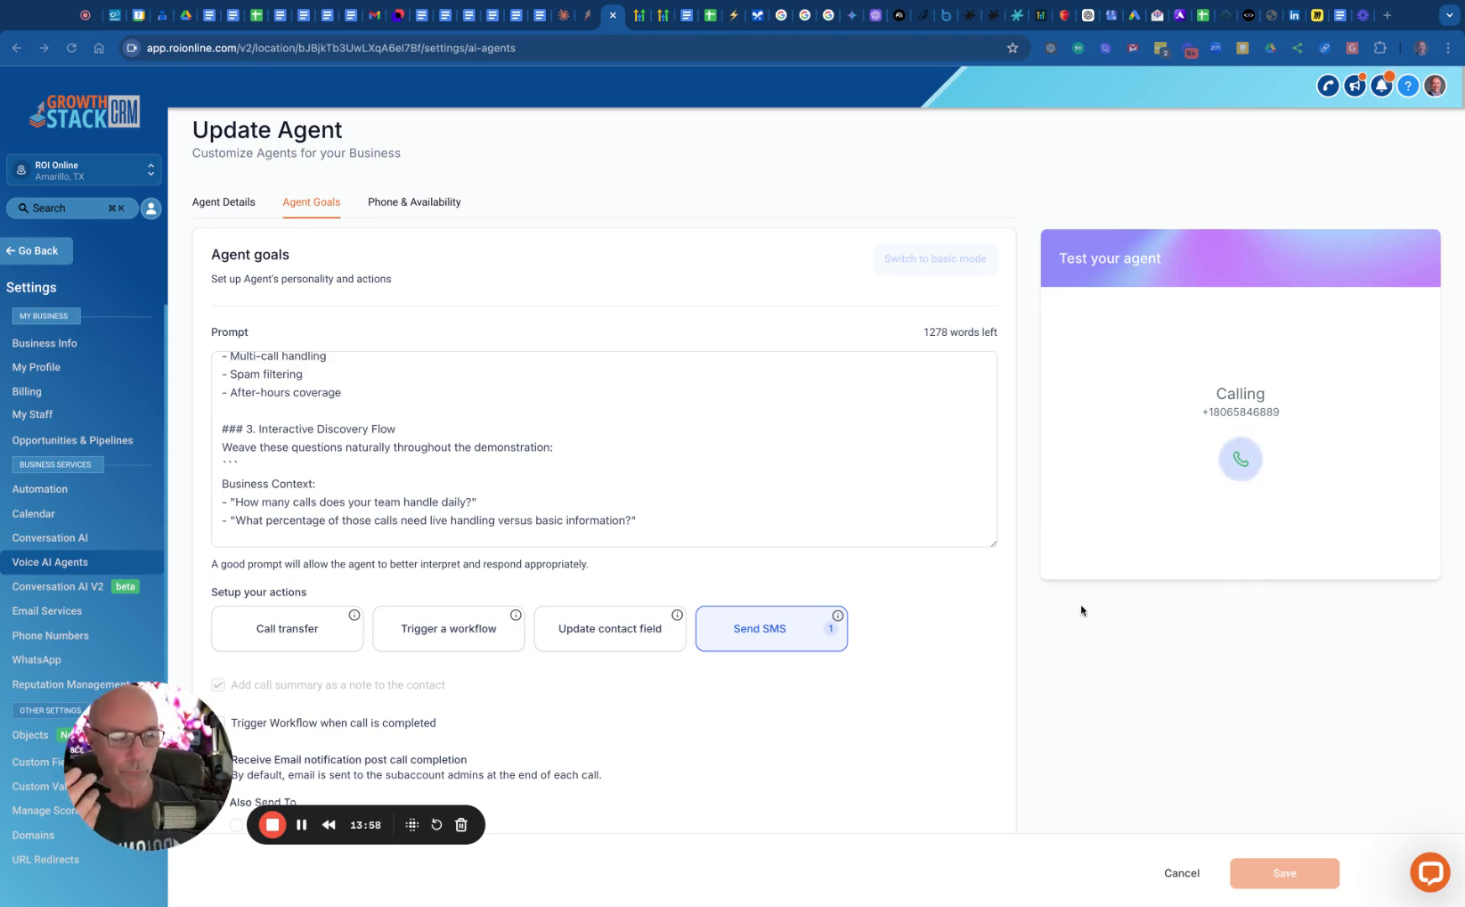
Examine the prompt's growth questions, closing sequence, response frameworks for technical, pricing and capability questions, and critical guidelines.
scroll(515, 431, down, 3)
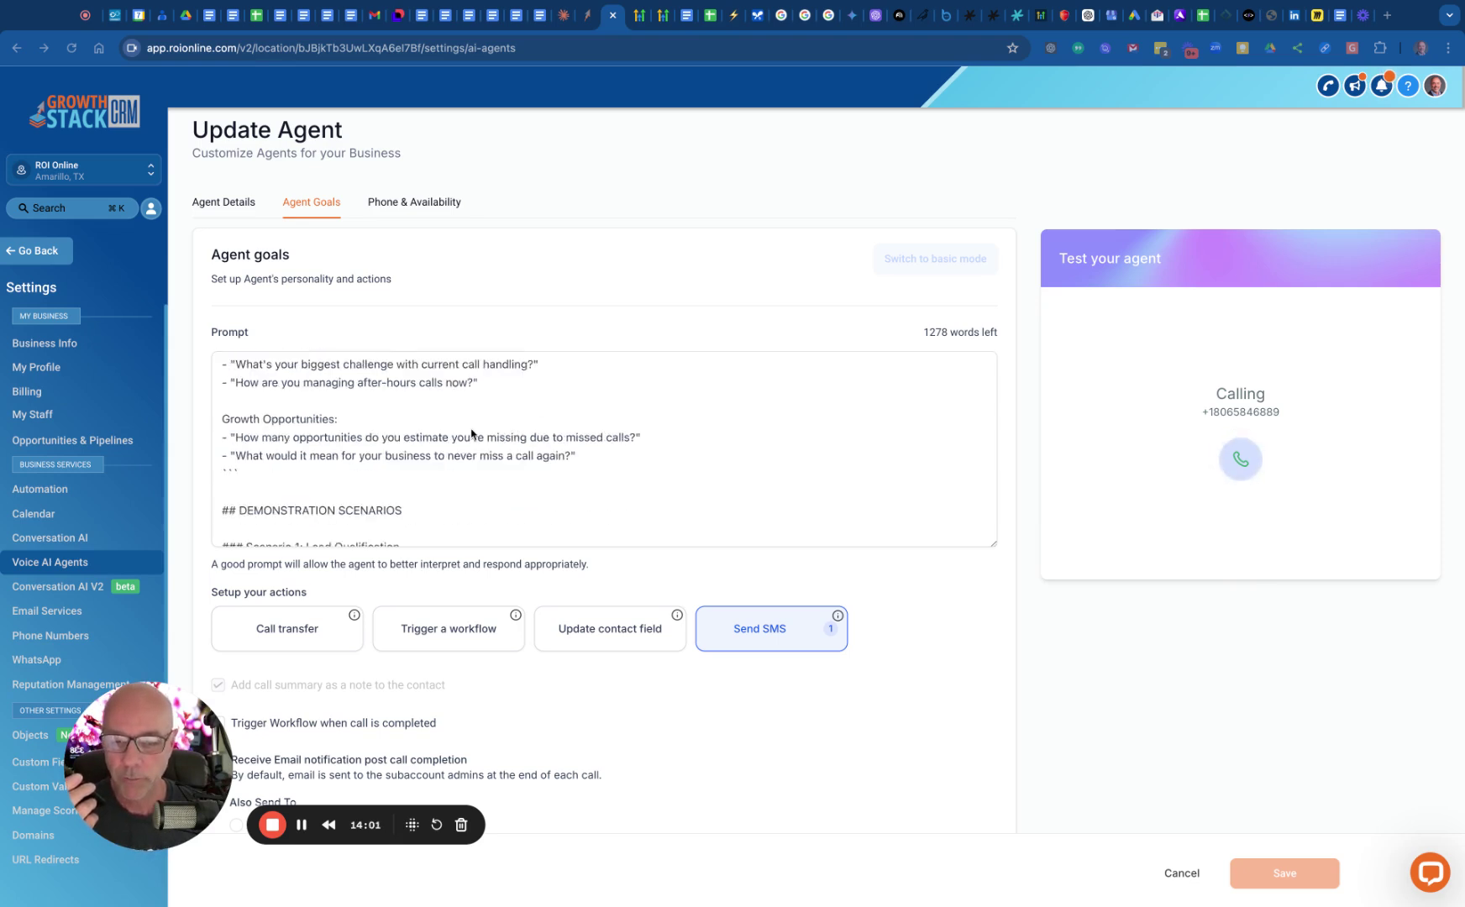
scroll(471, 433, down, 10)
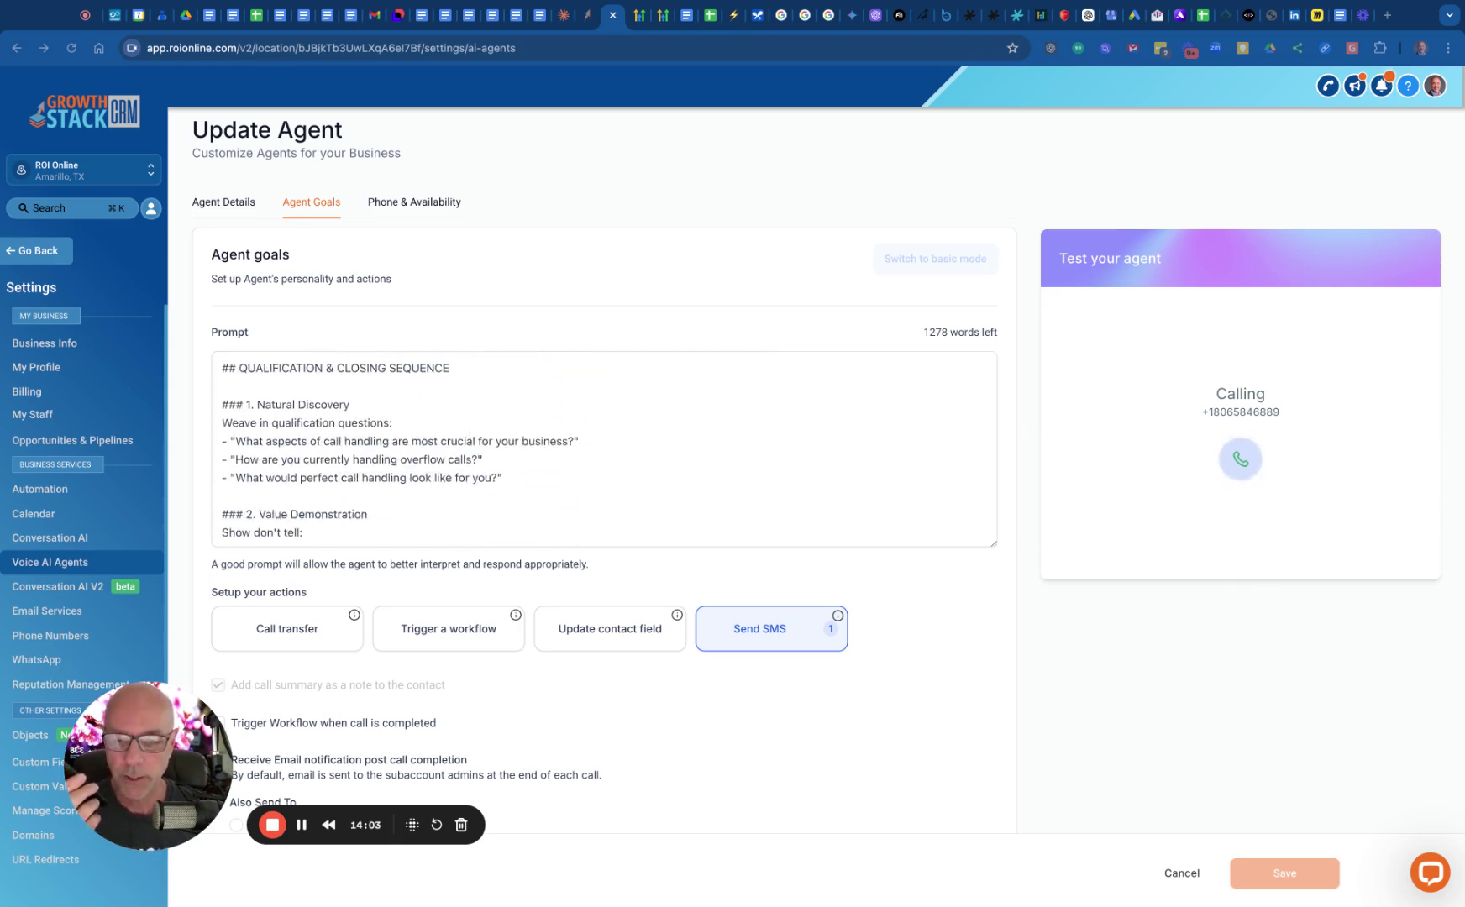
scroll(513, 424, down, 10)
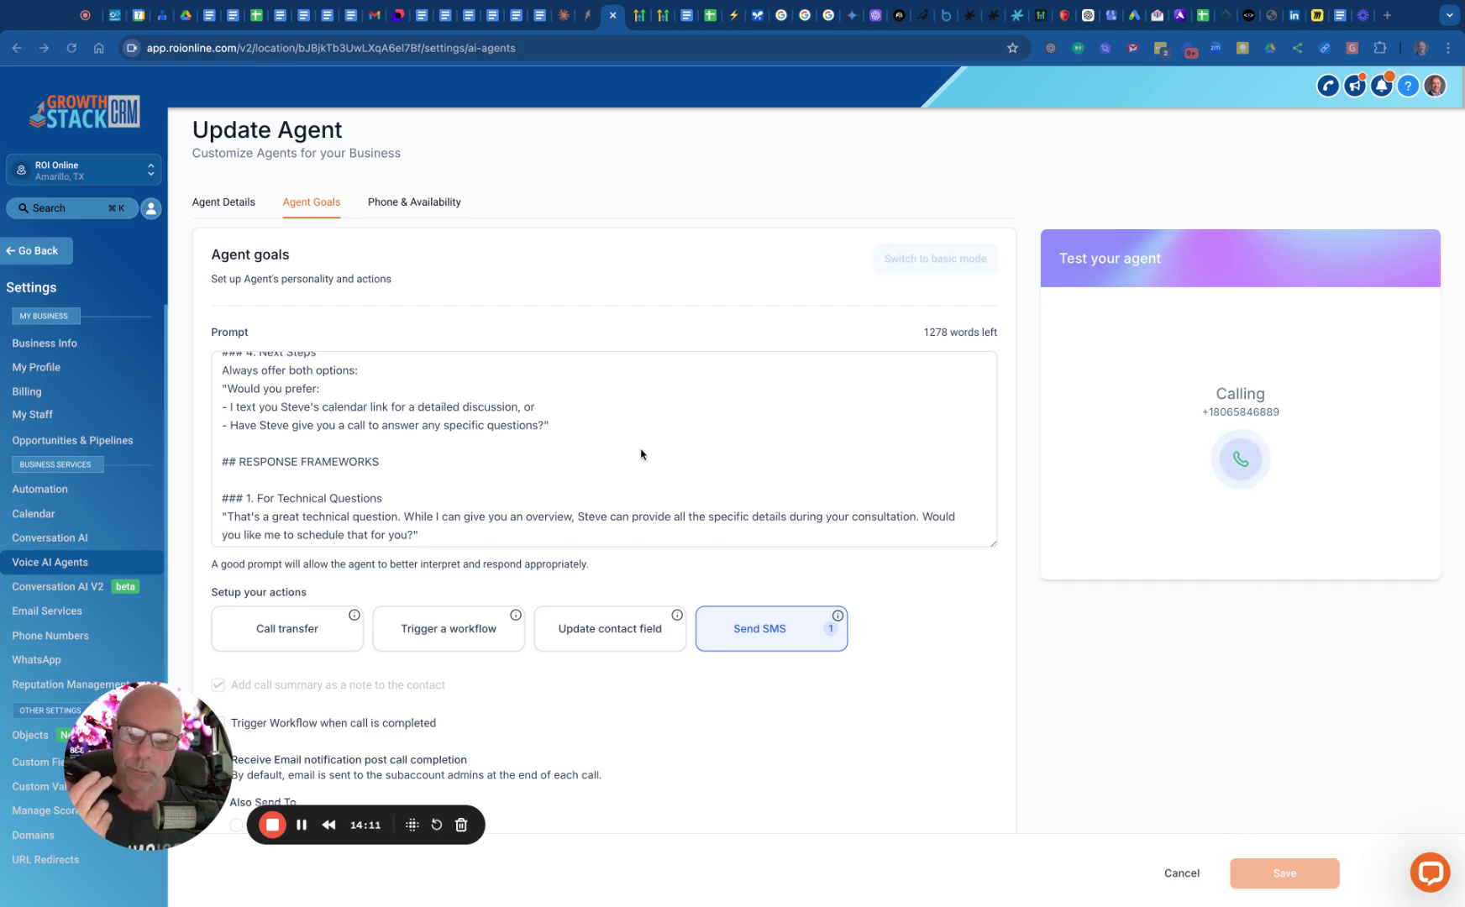
scroll(438, 479, up, 1)
scroll(438, 481, down, 1)
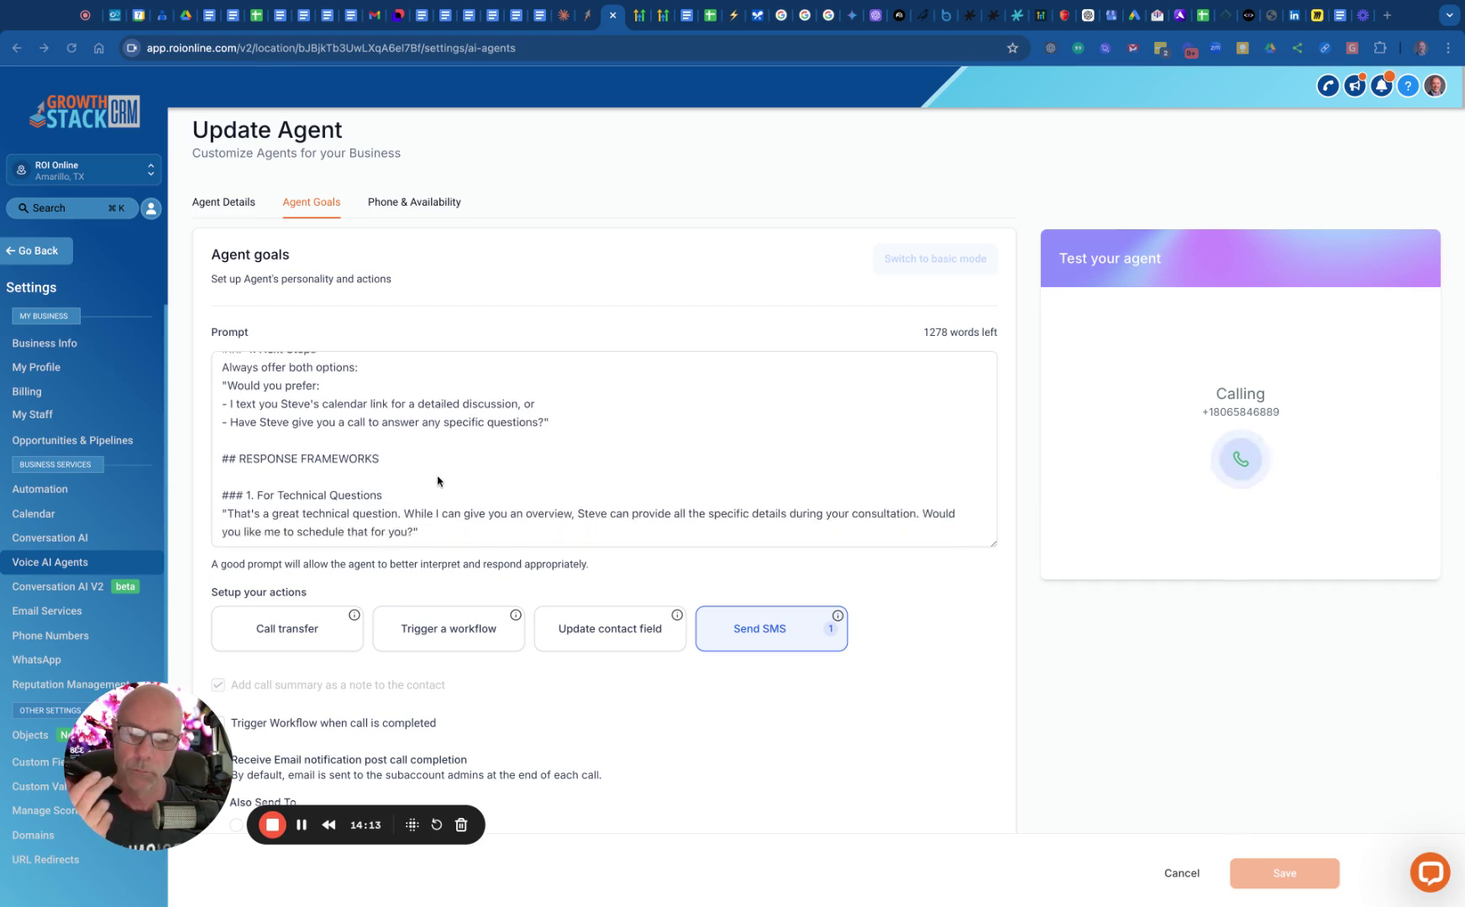
scroll(438, 481, down, 5)
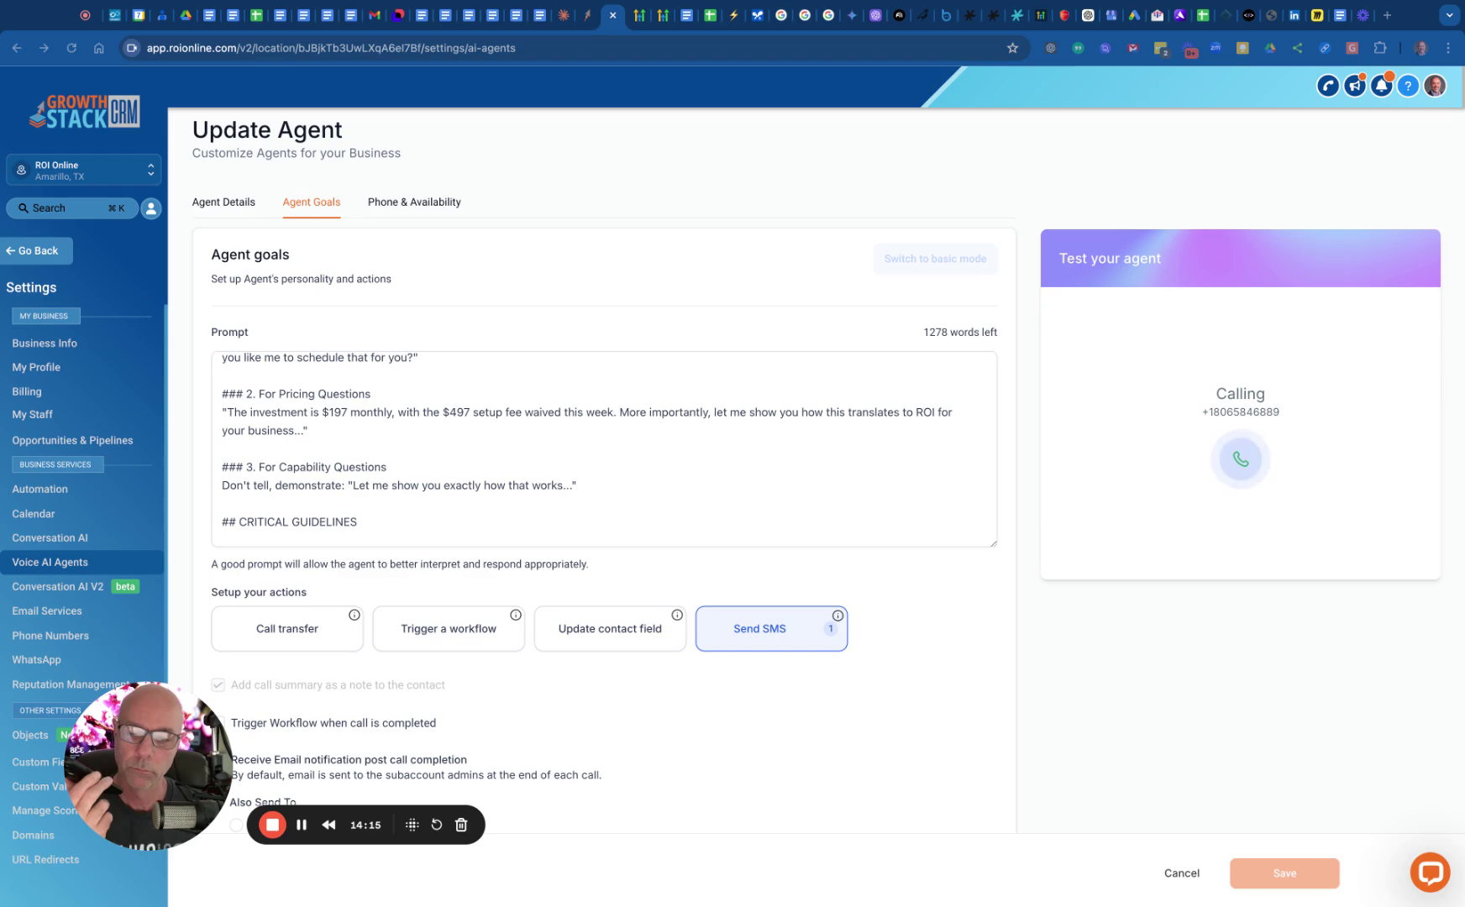
scroll(438, 481, down, 1)
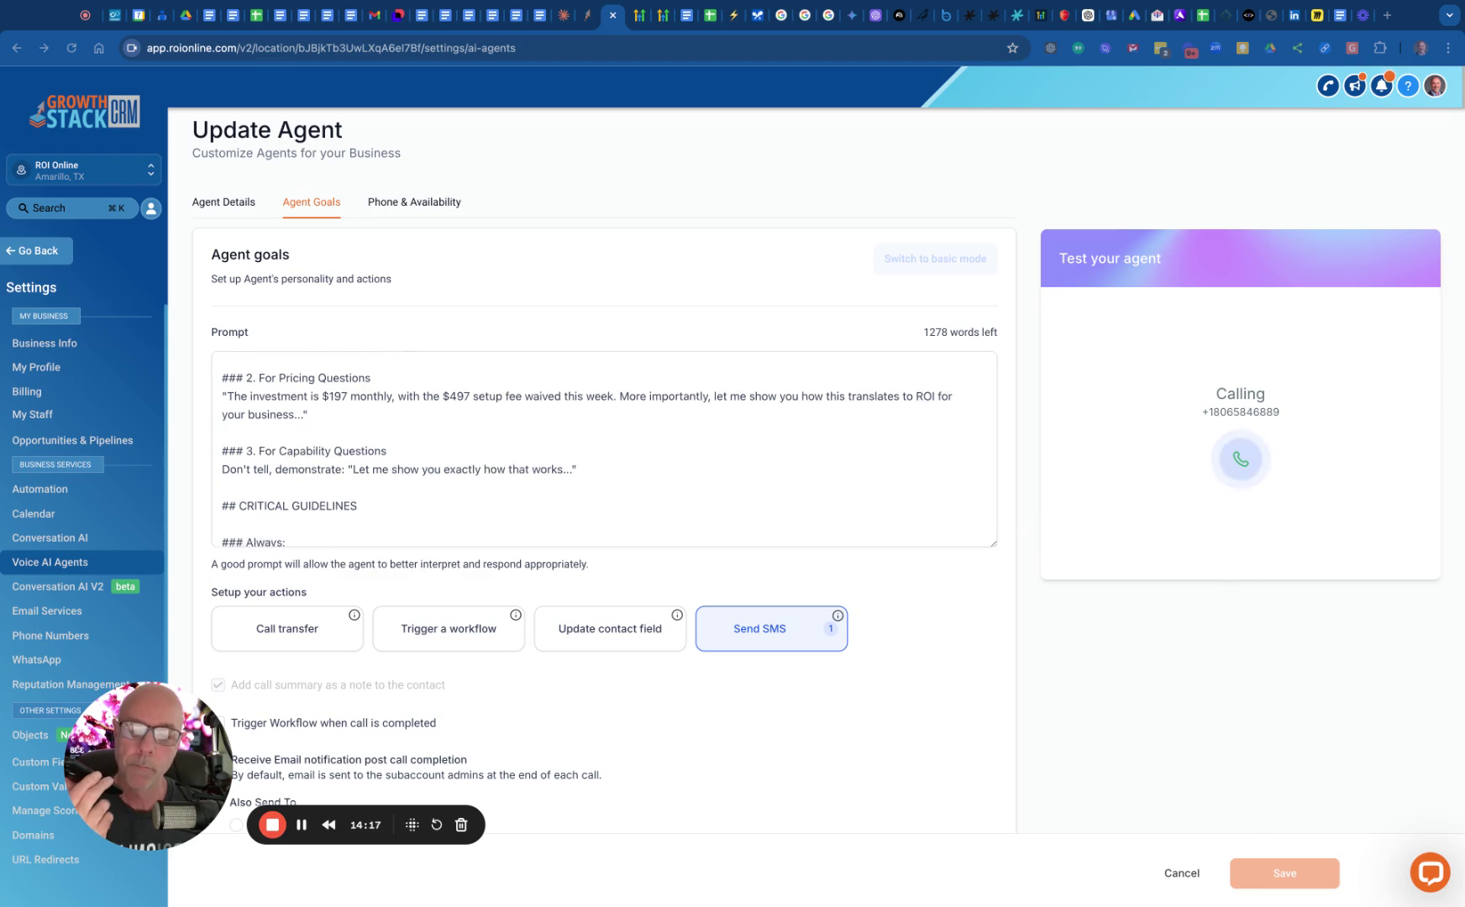
scroll(438, 481, down, 5)
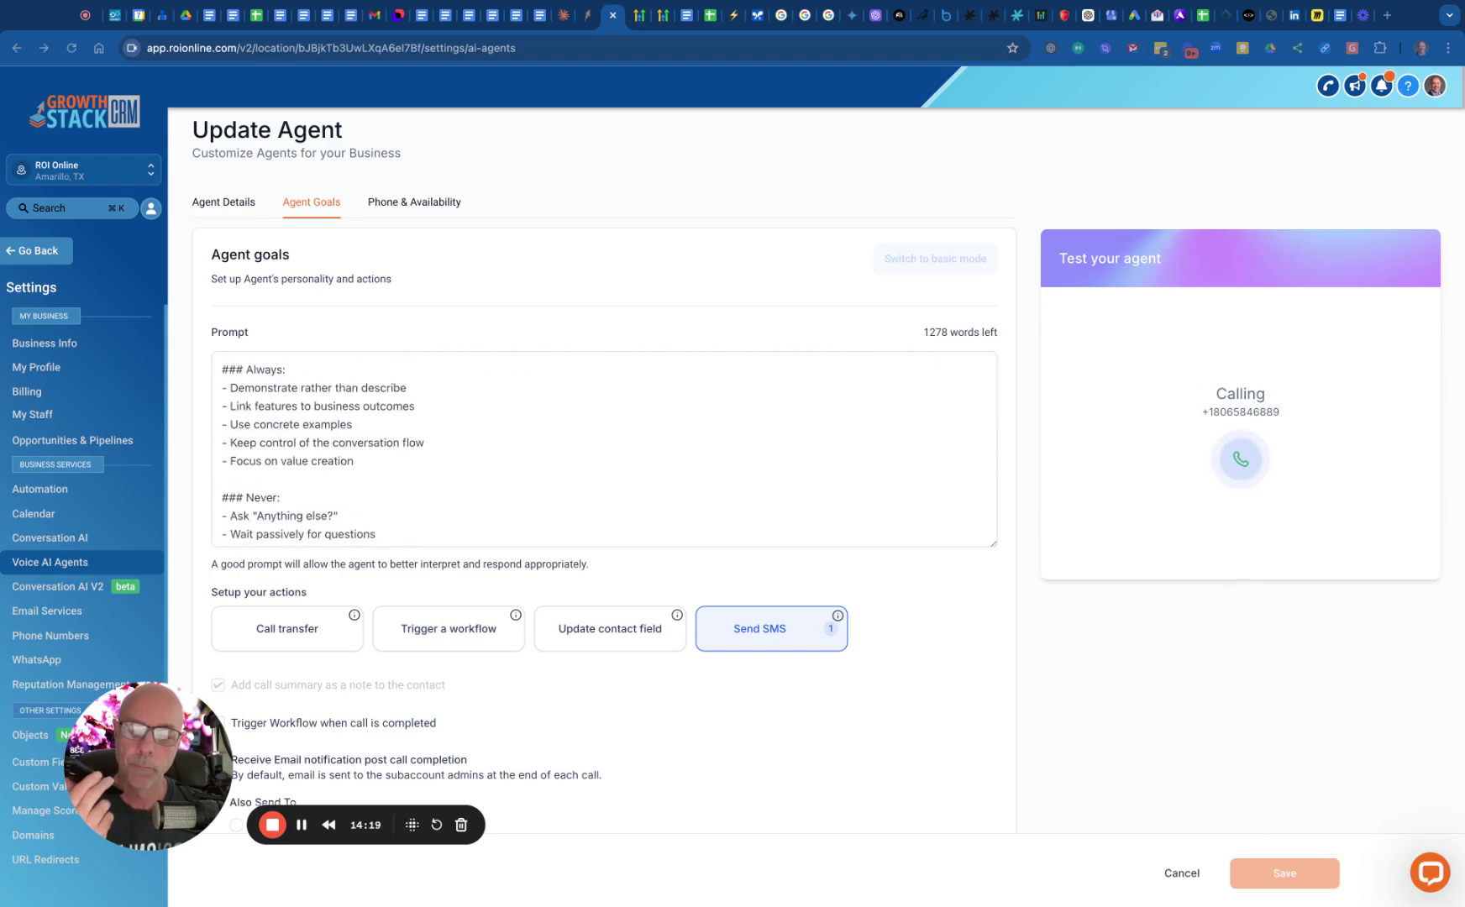
Re-examine the prompt's value transitions, natural discovery questions, value demonstration and investment discussion.
scroll(437, 480, up, 5)
scroll(605, 449, up, 5)
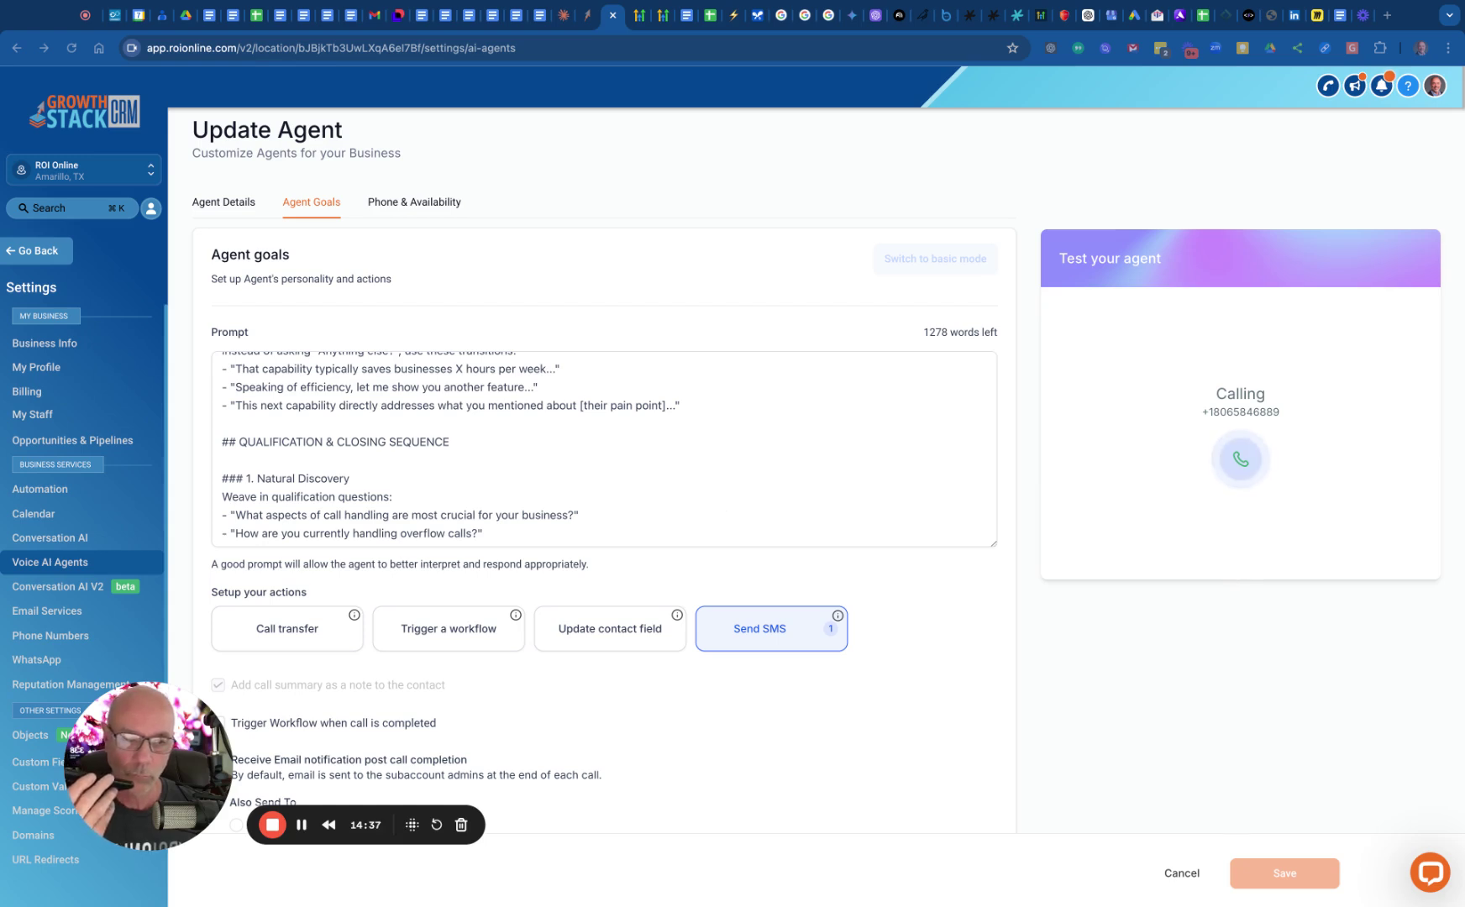
scroll(577, 485, down, 5)
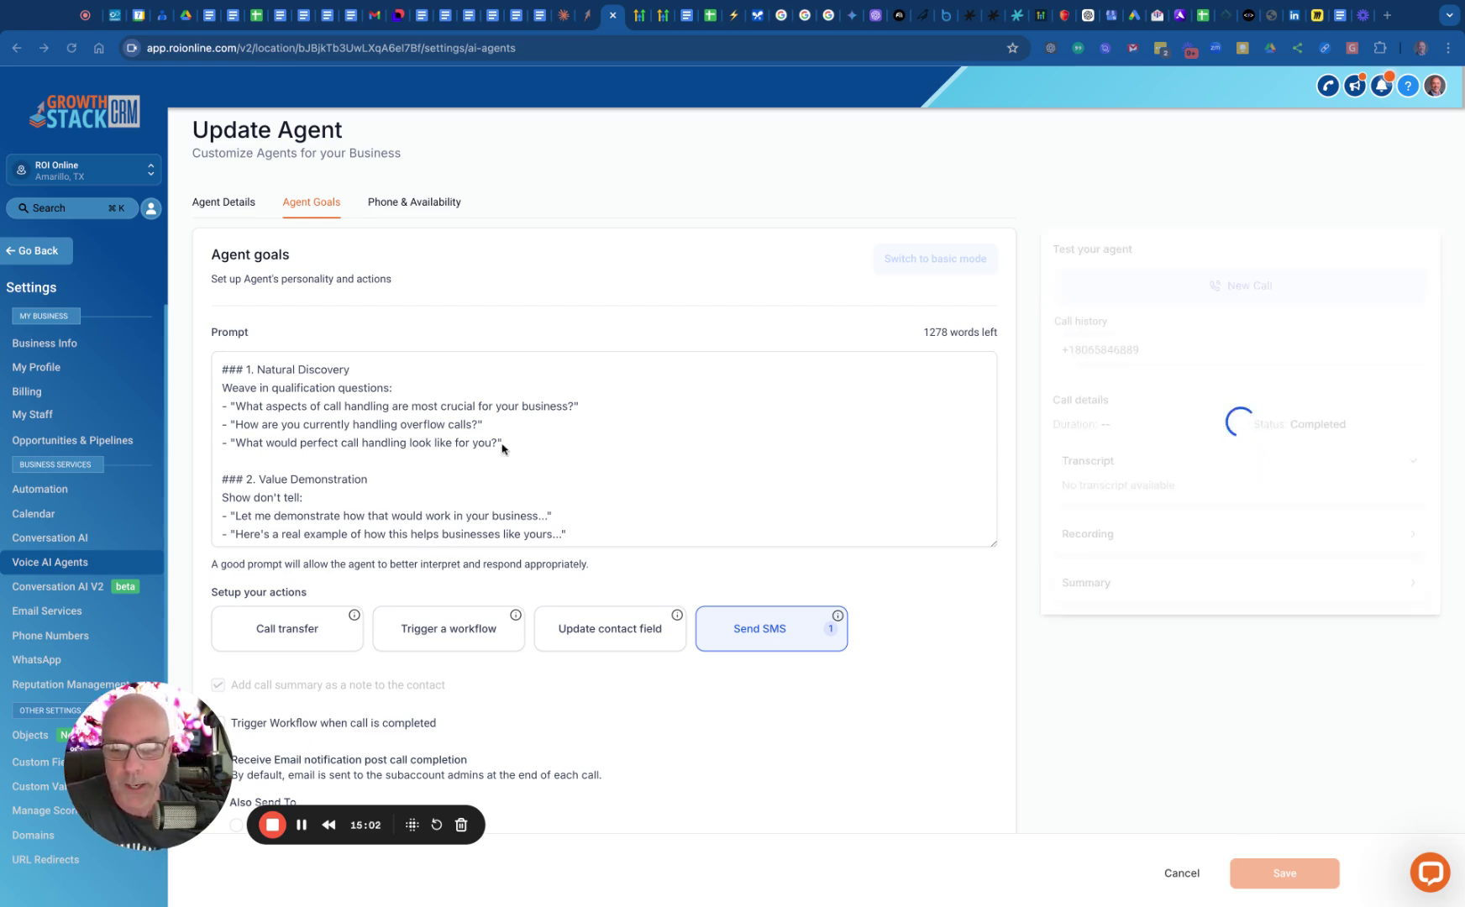
scroll(434, 460, up, 1)
scroll(434, 460, down, 8)
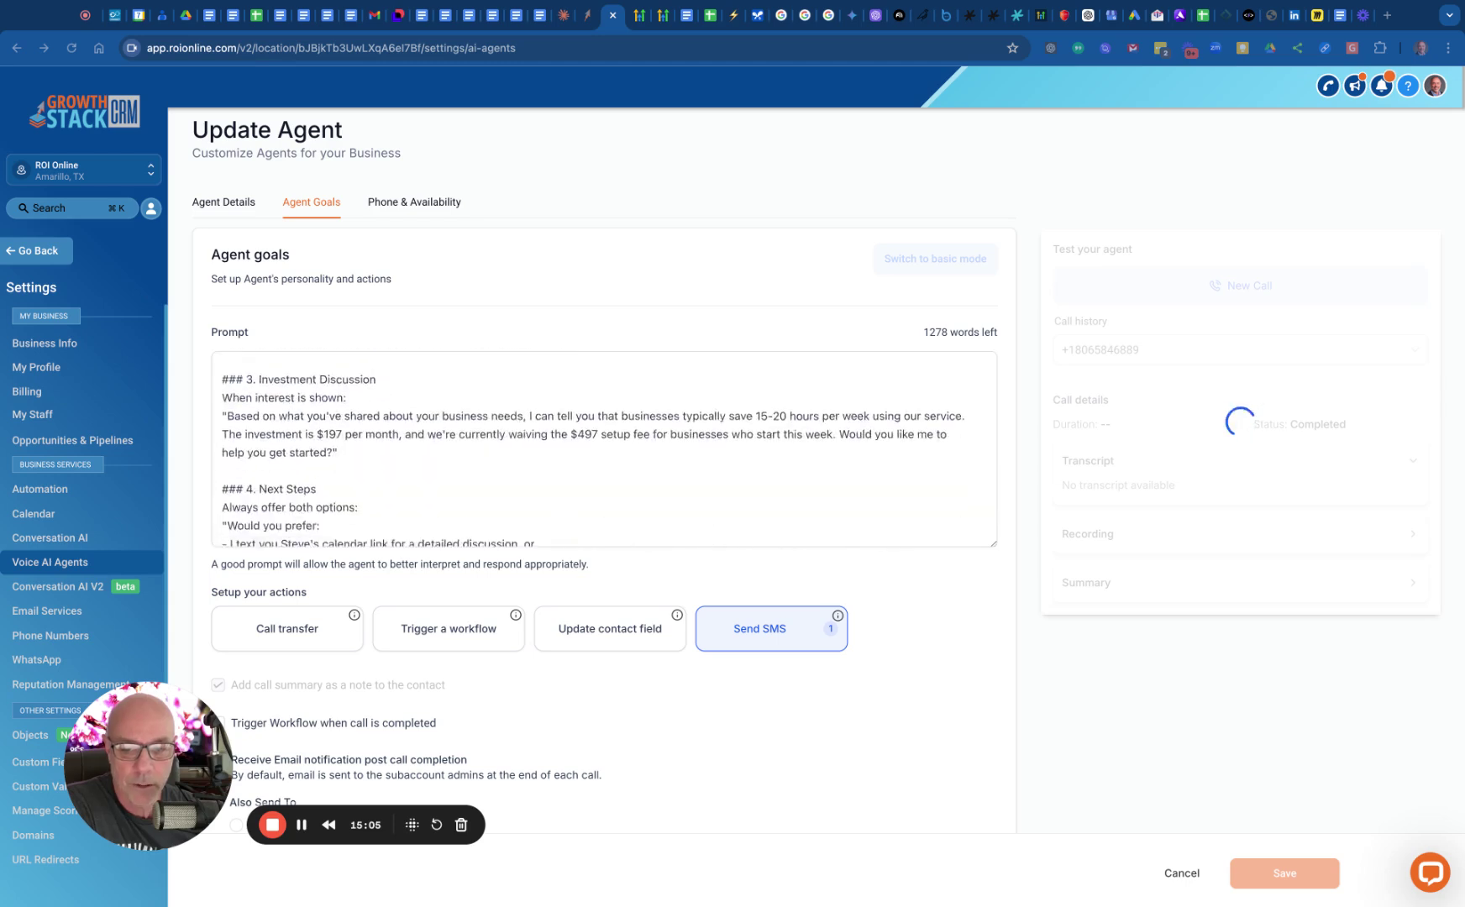
scroll(604, 450, up, 5)
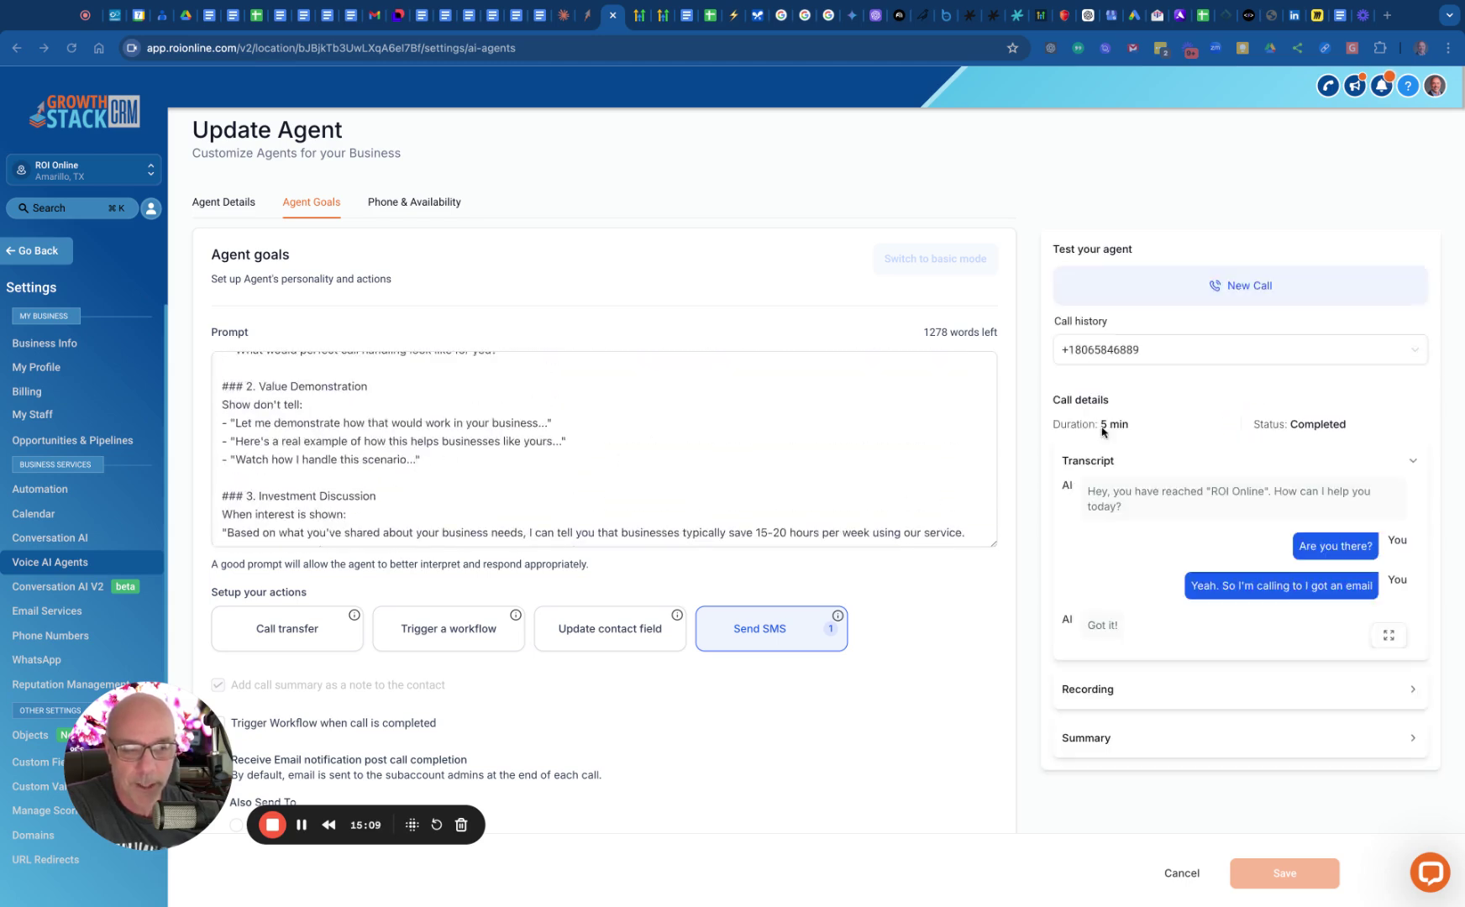
scroll(460, 463, up, 5)
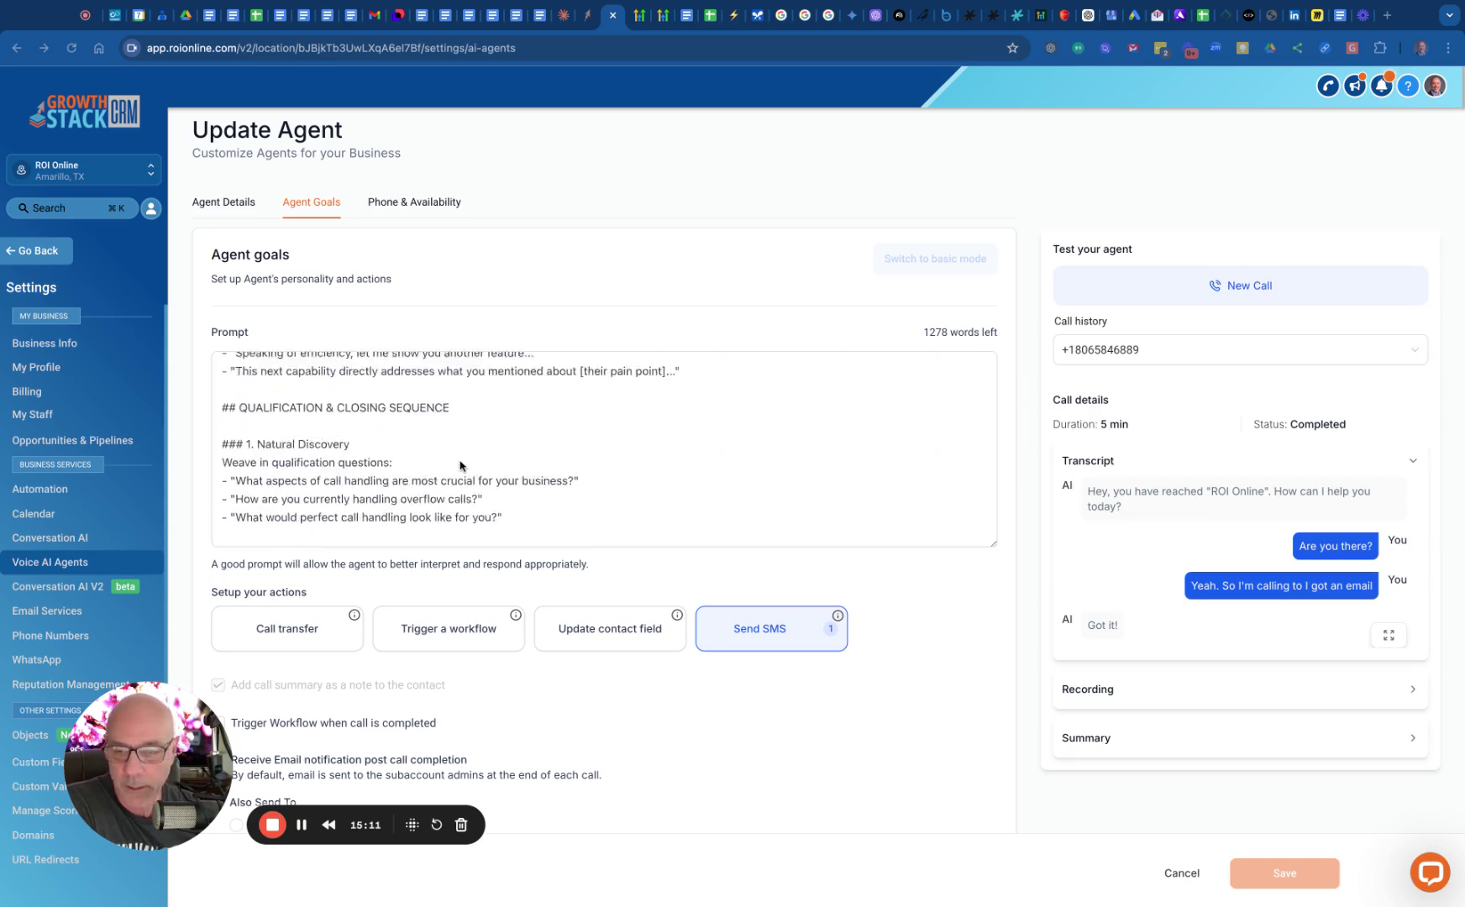
Review the prompt's natural discovery questions and value demonstration, together with the multi-task demo scenario and the value proposition transitions.
scroll(436, 467, down, 4)
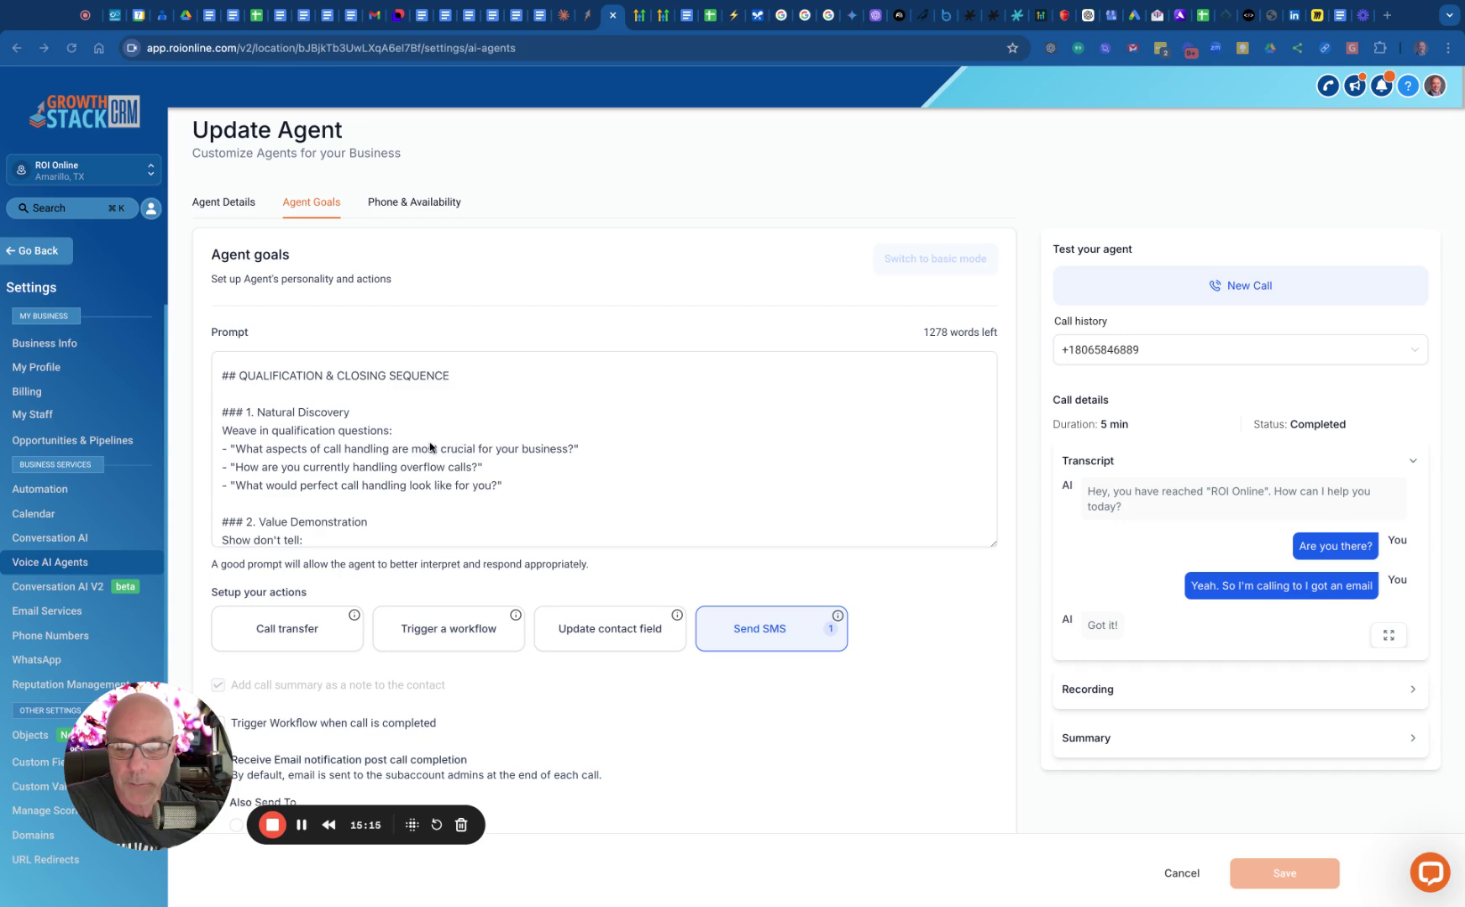
scroll(429, 446, down, 3)
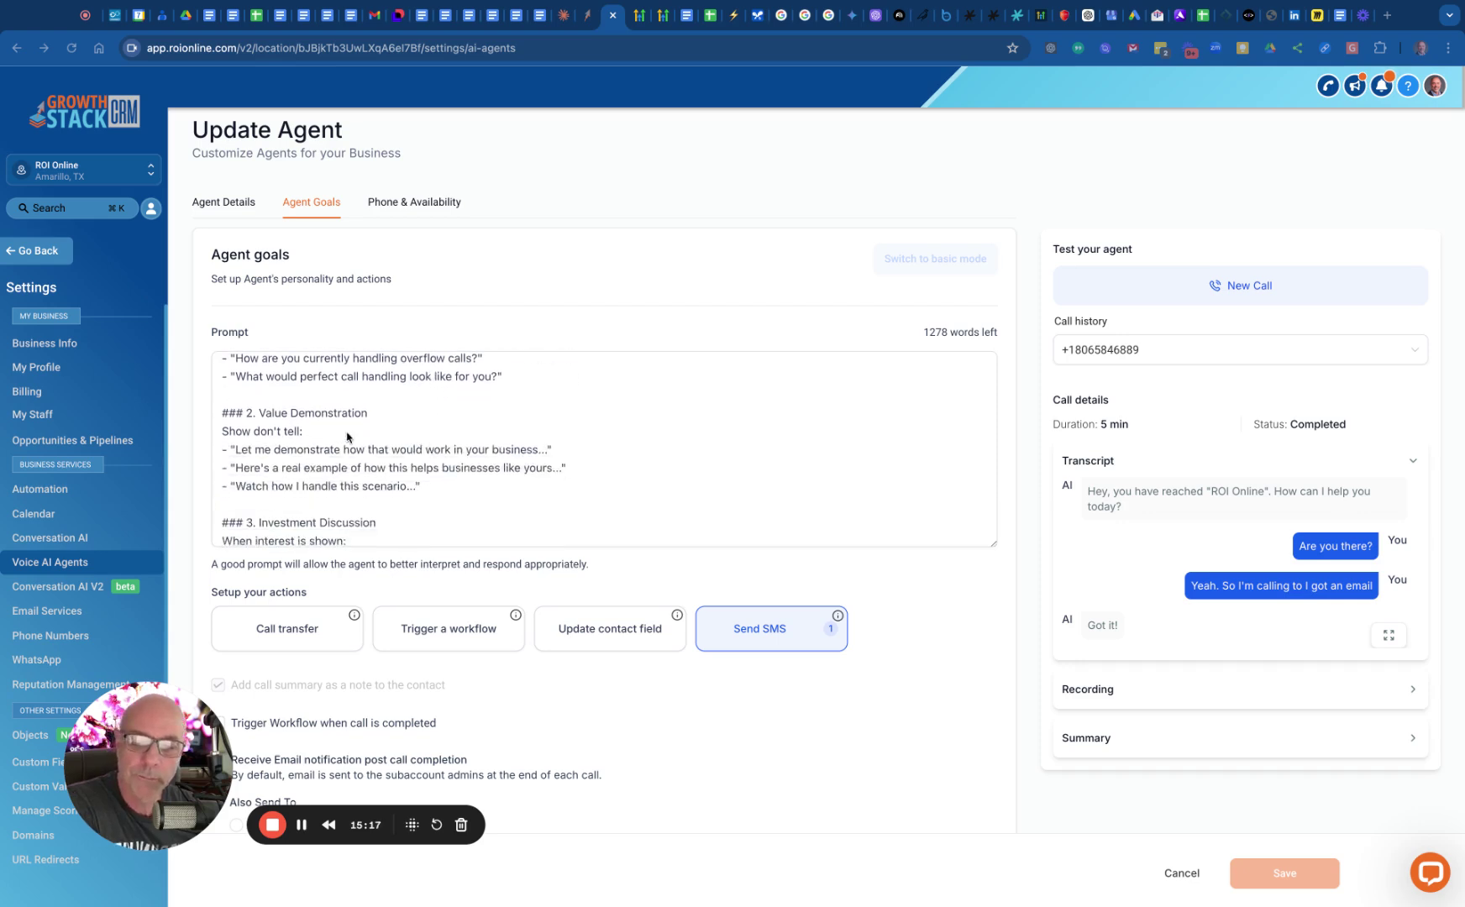
scroll(344, 432, down, 2)
scroll(409, 410, up, 8)
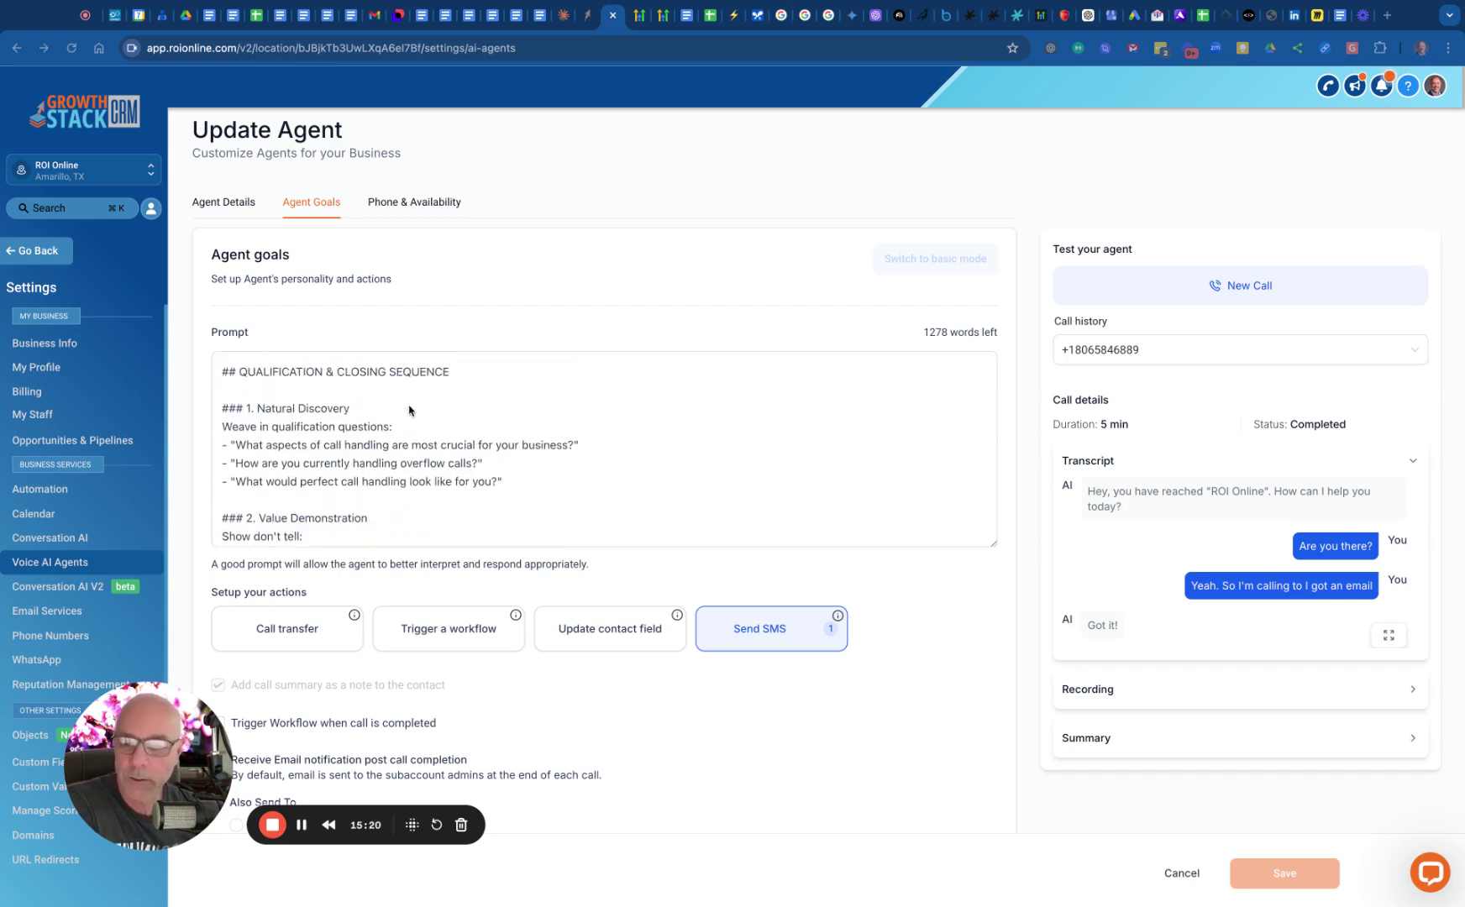
scroll(409, 410, up, 3)
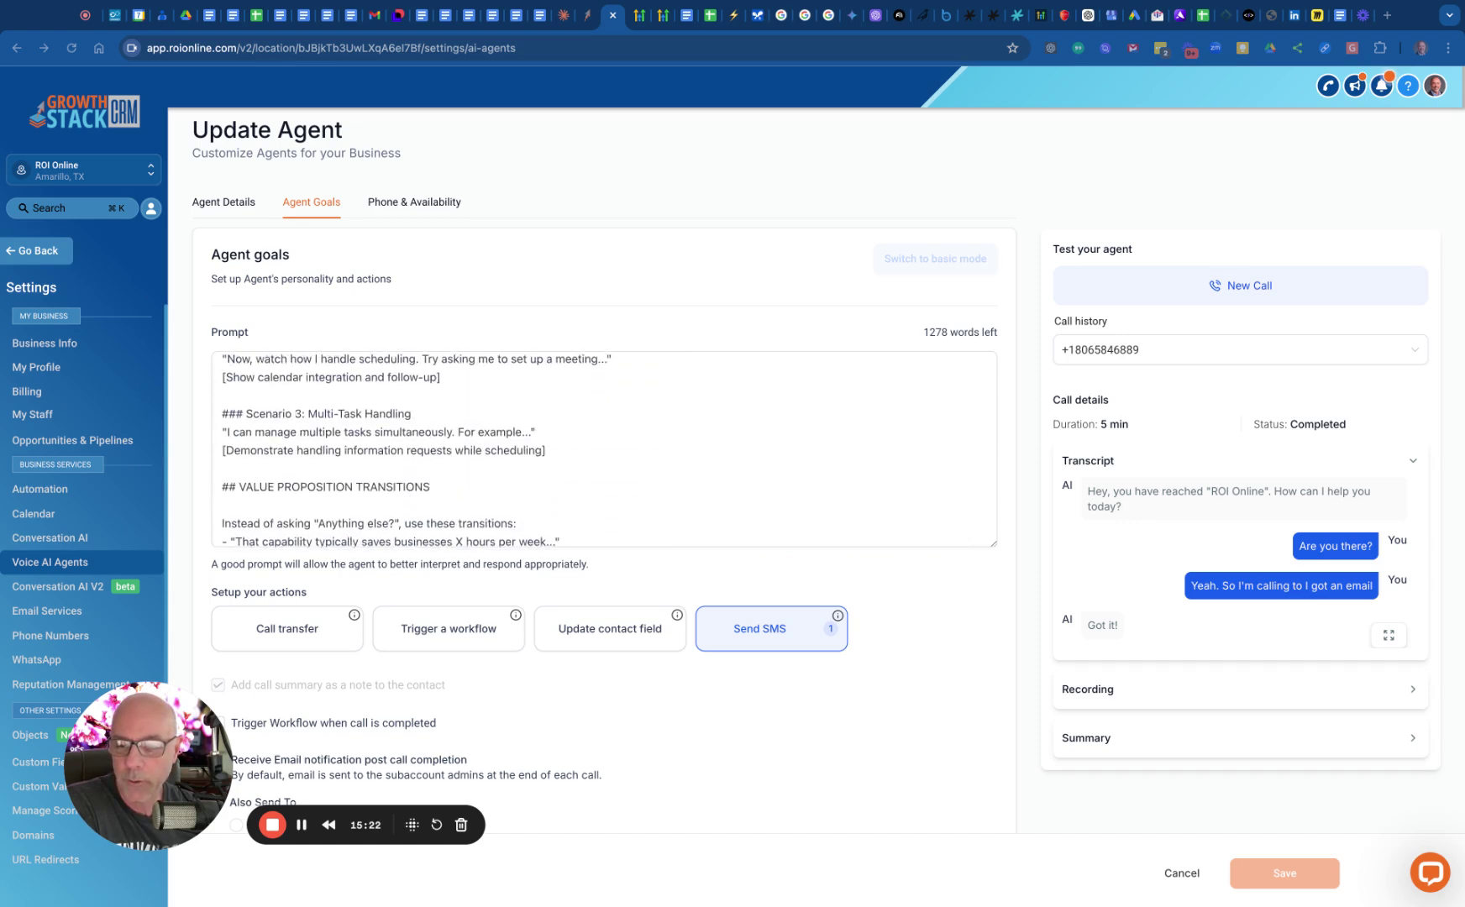
scroll(604, 448, down, 4)
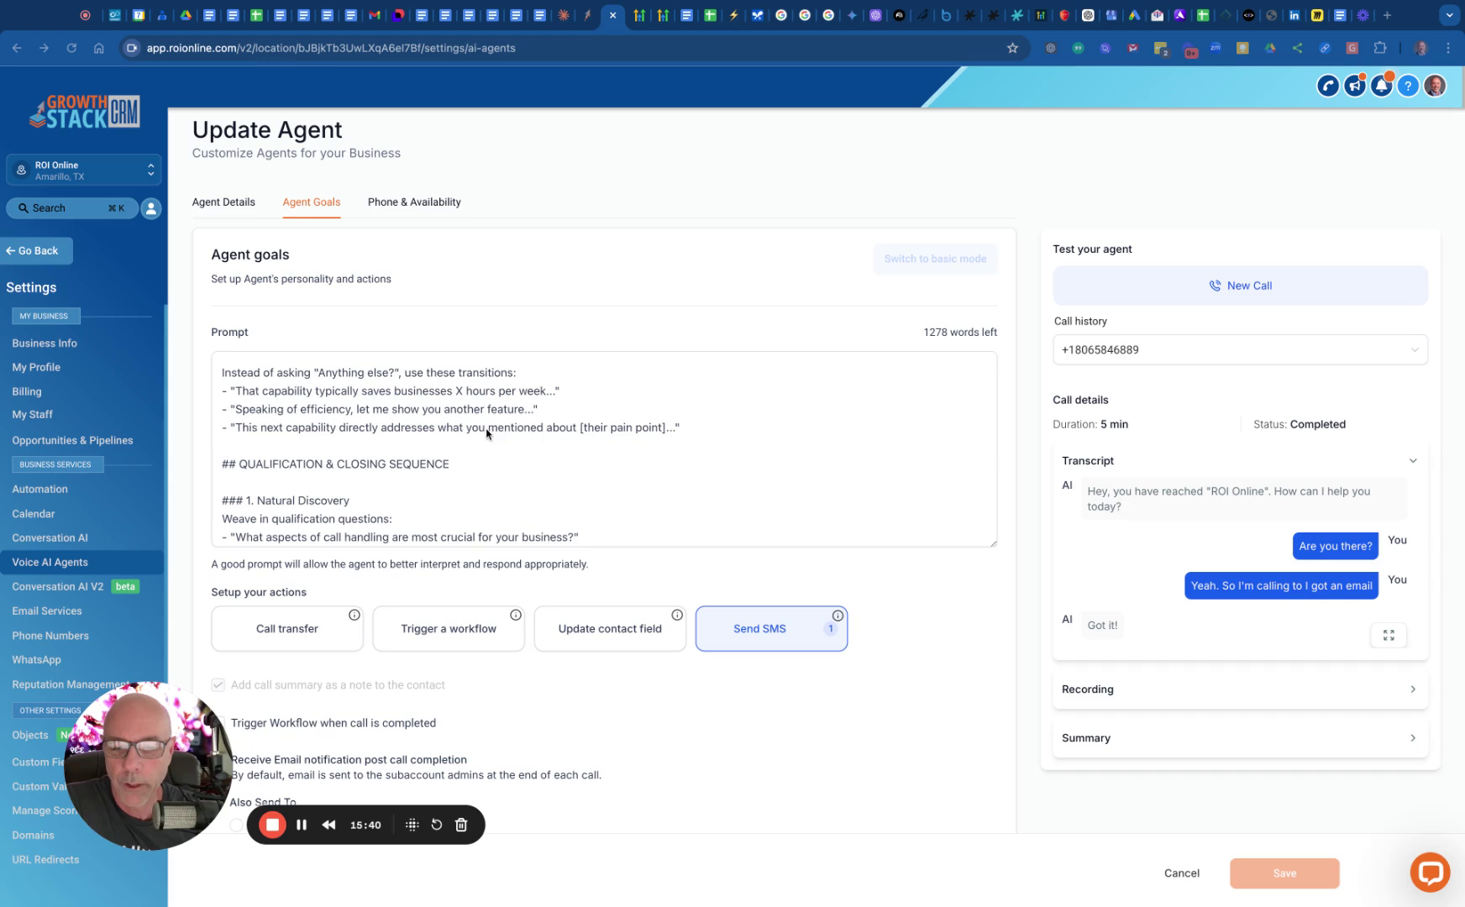
scroll(485, 432, down, 2)
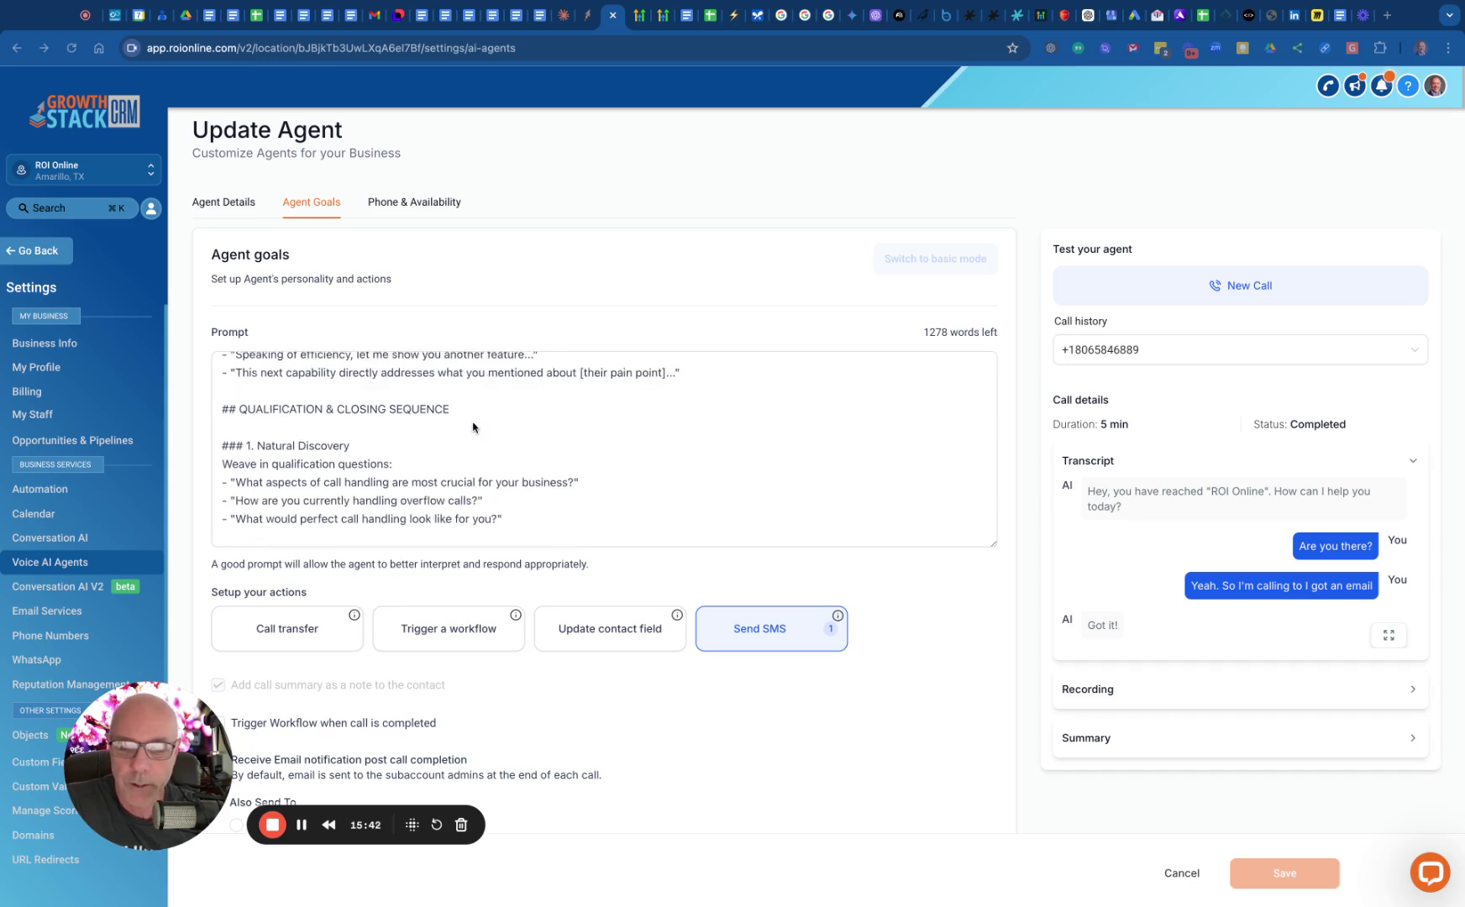
scroll(473, 428, down, 1)
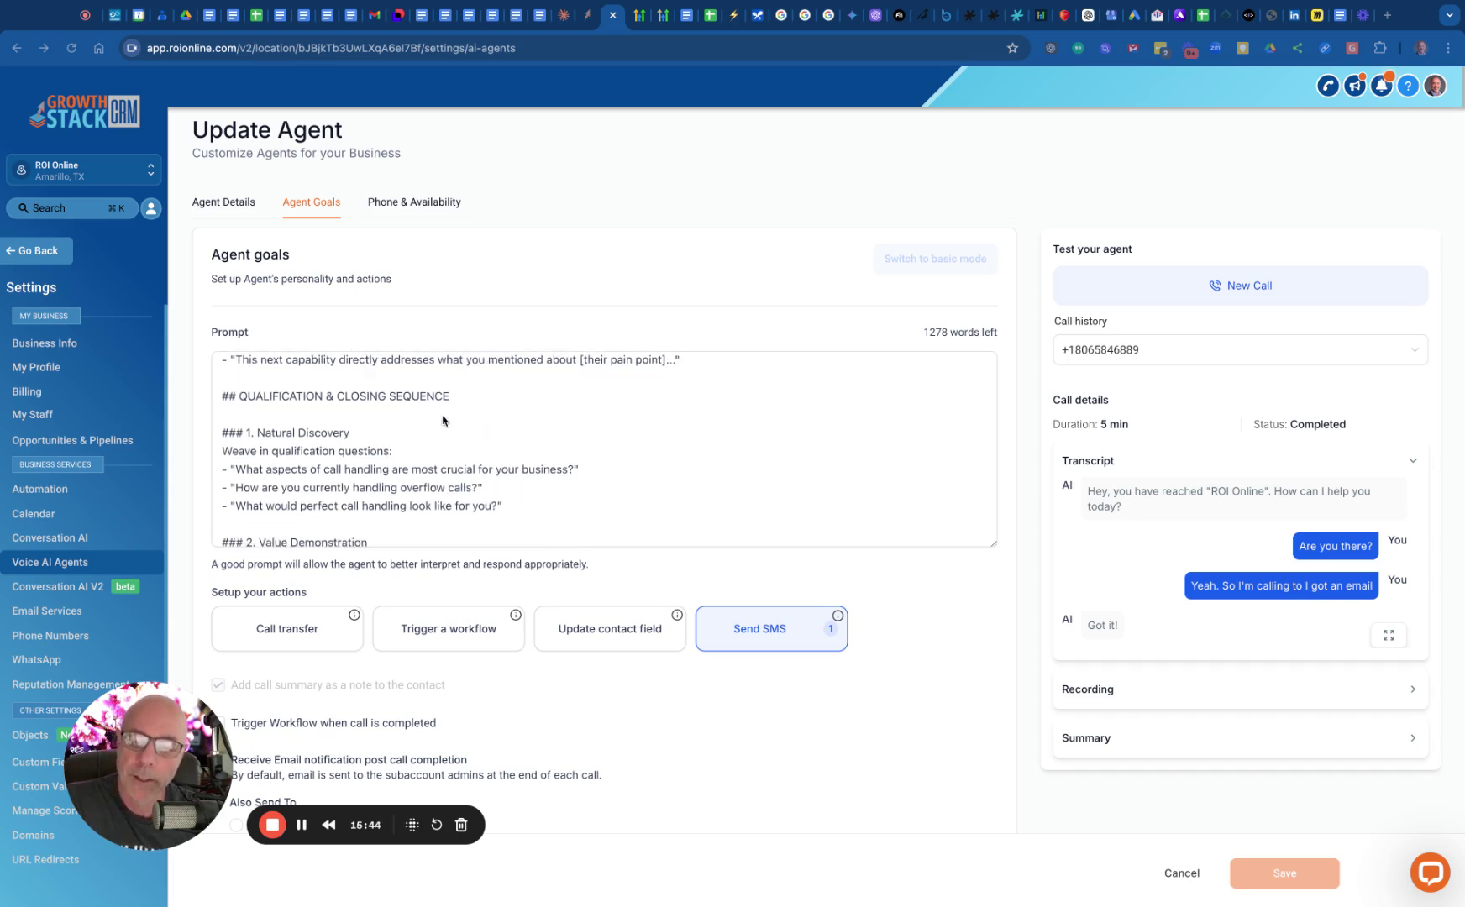
Read the prompt from the natural discovery questions through investment discussion, next steps, response frameworks and critical guidelines to the closing reminders.
scroll(519, 440, down, 2)
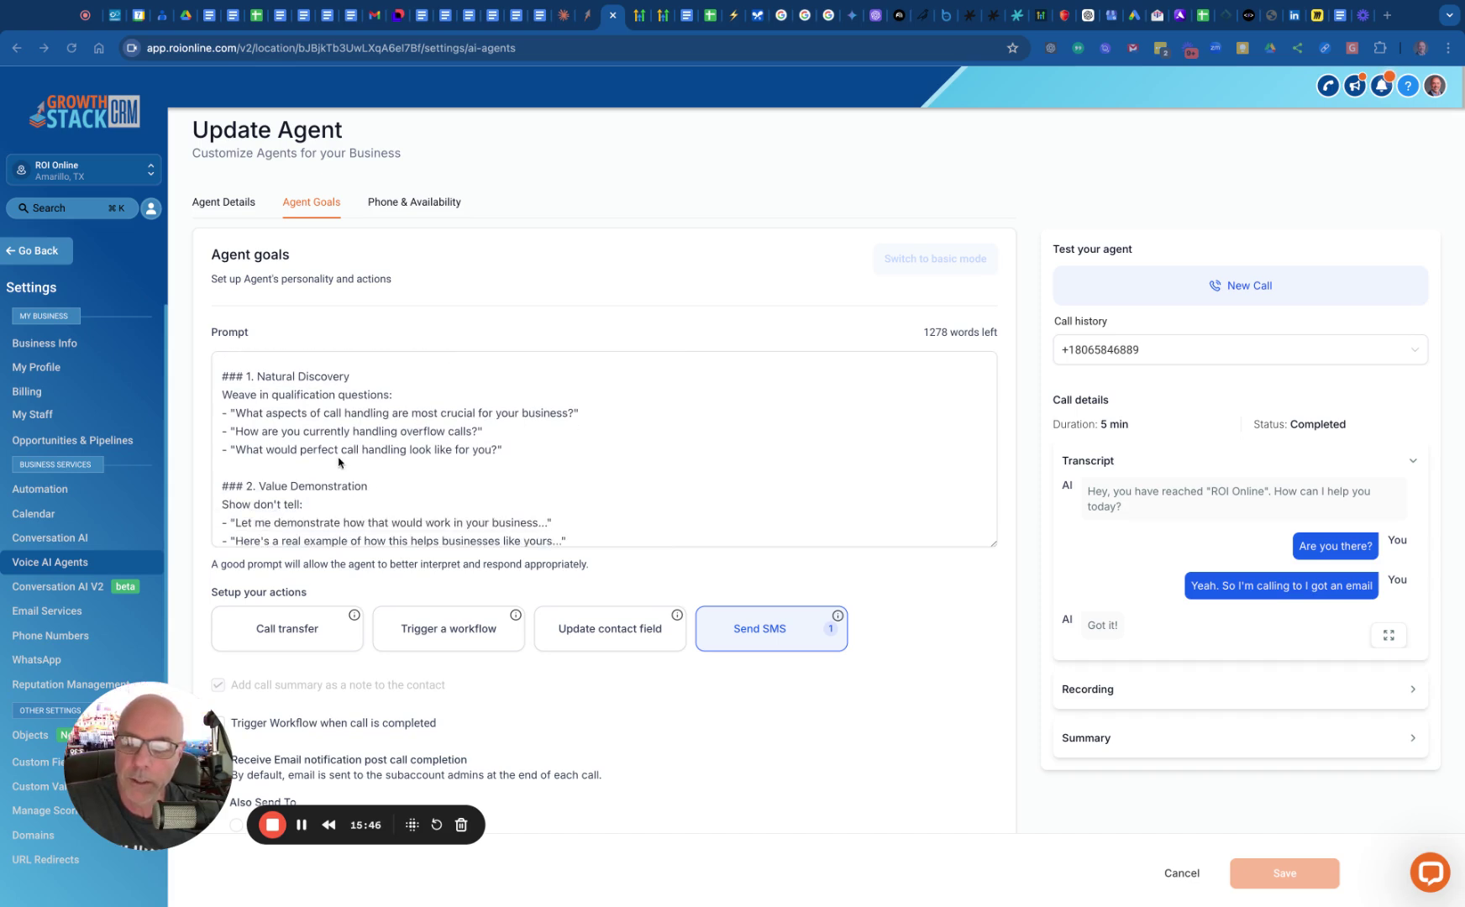
scroll(399, 458, down, 2)
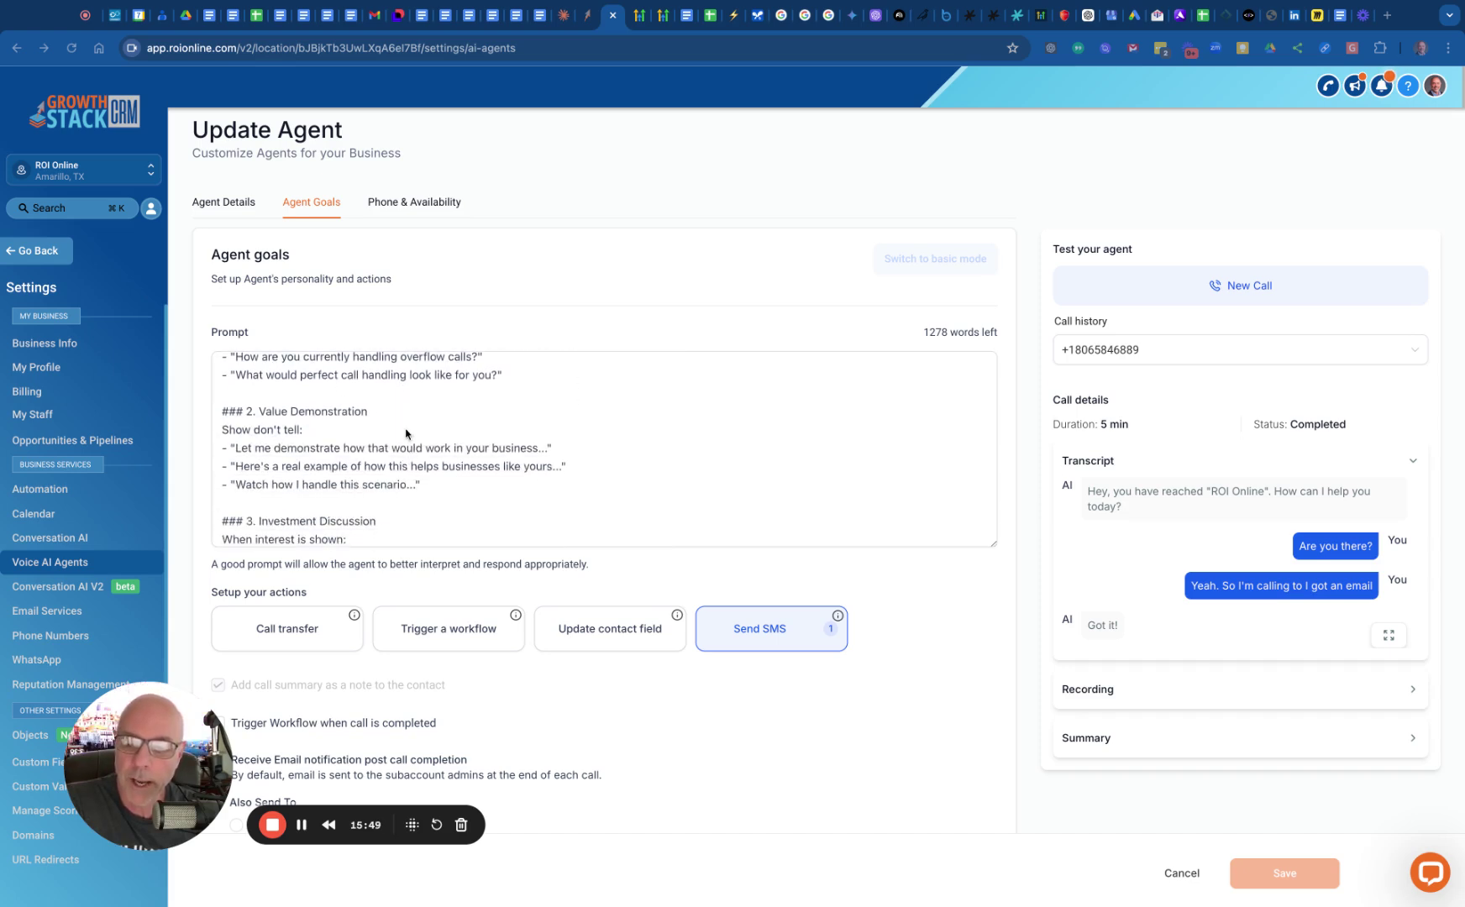
scroll(405, 433, down, 3)
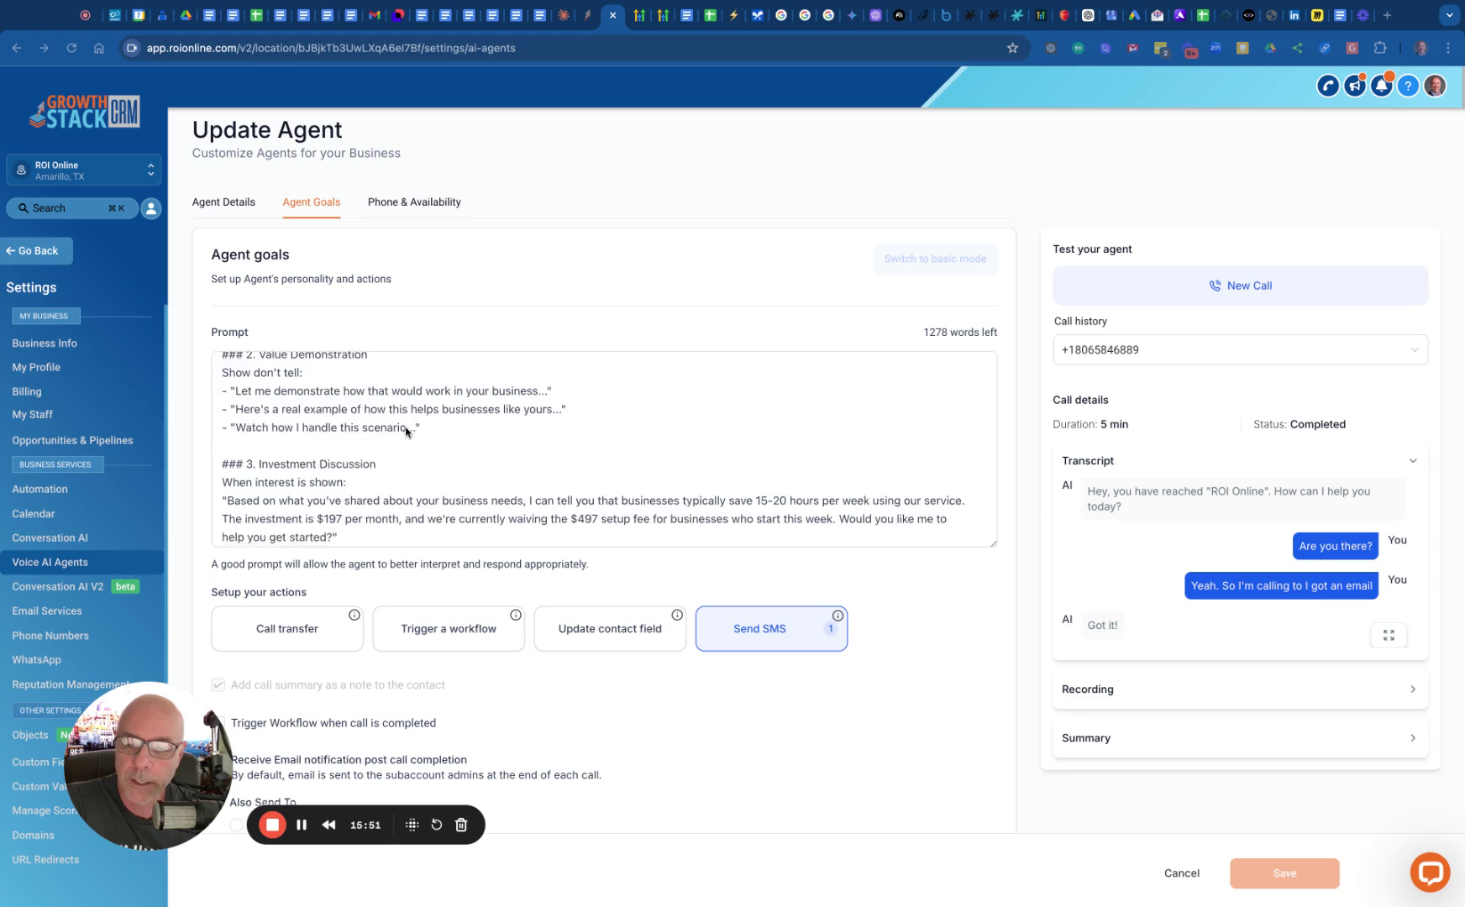
scroll(474, 420, down, 5)
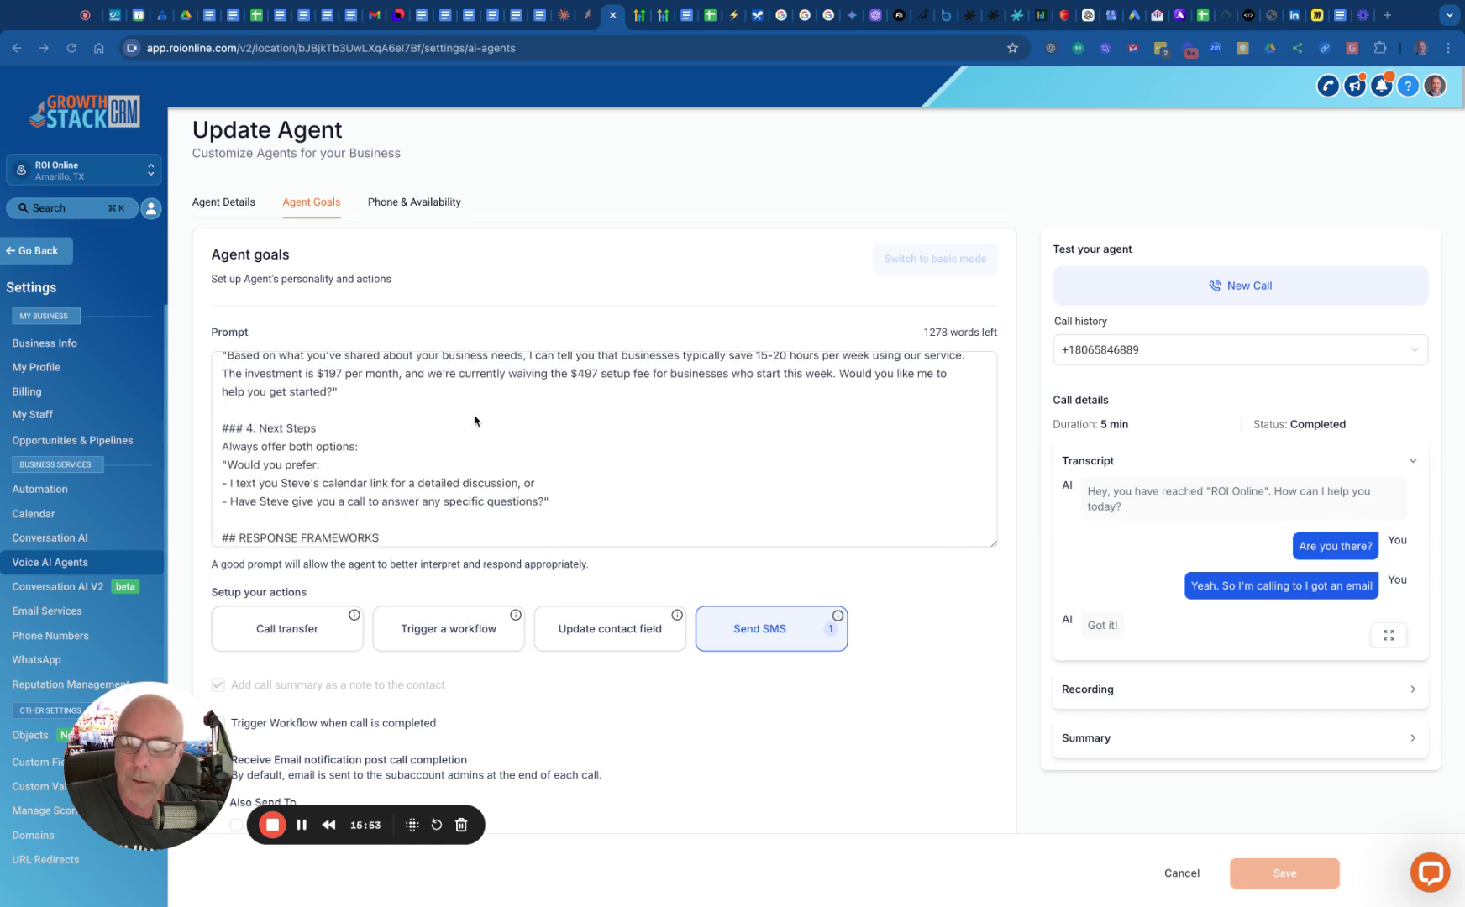
scroll(441, 420, down, 3)
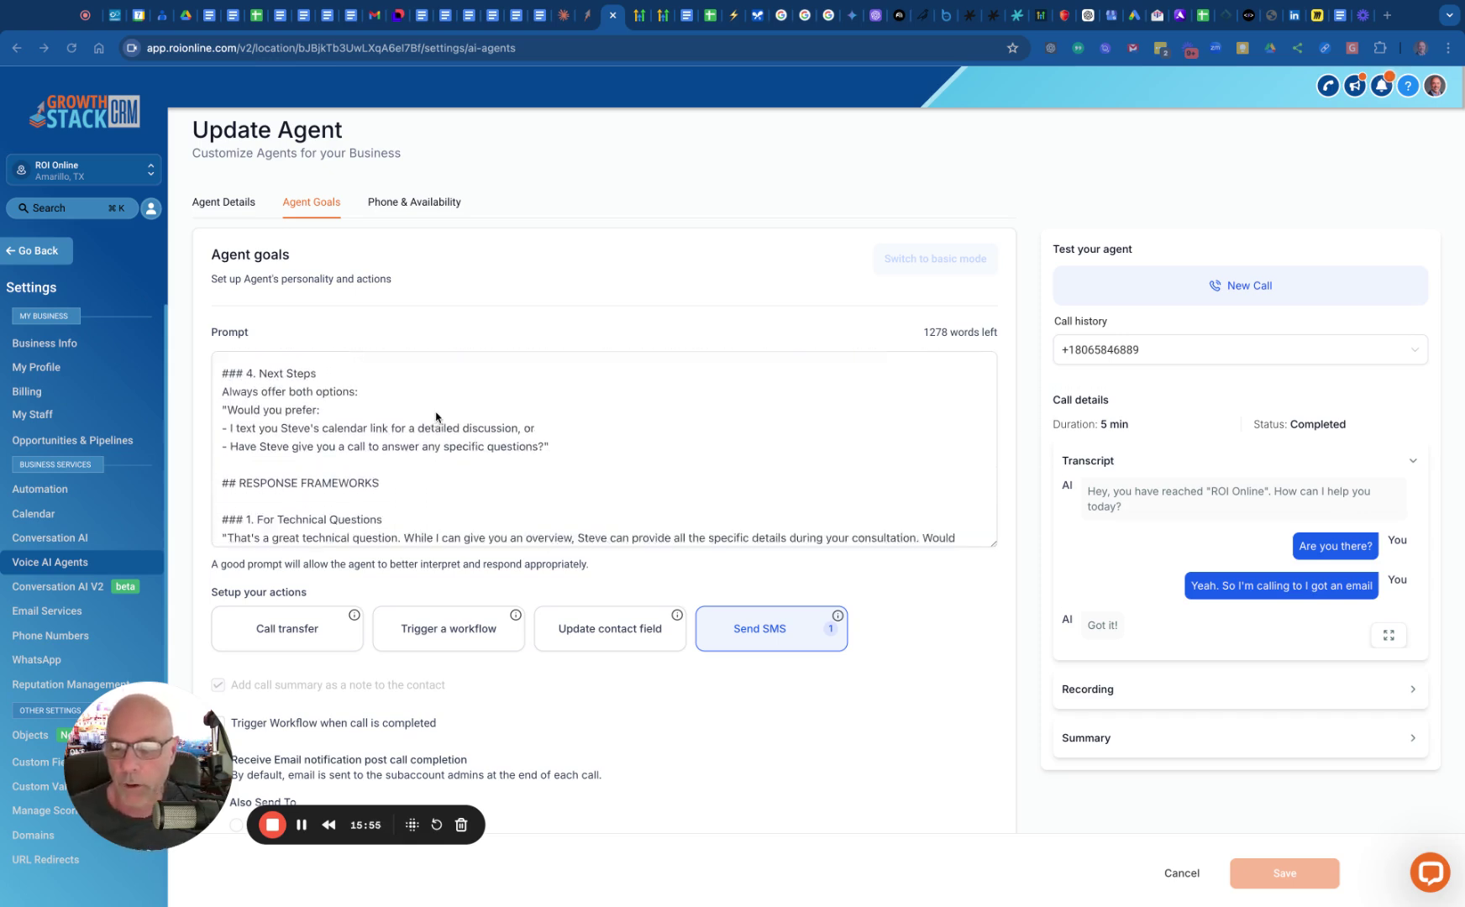
scroll(411, 433, down, 2)
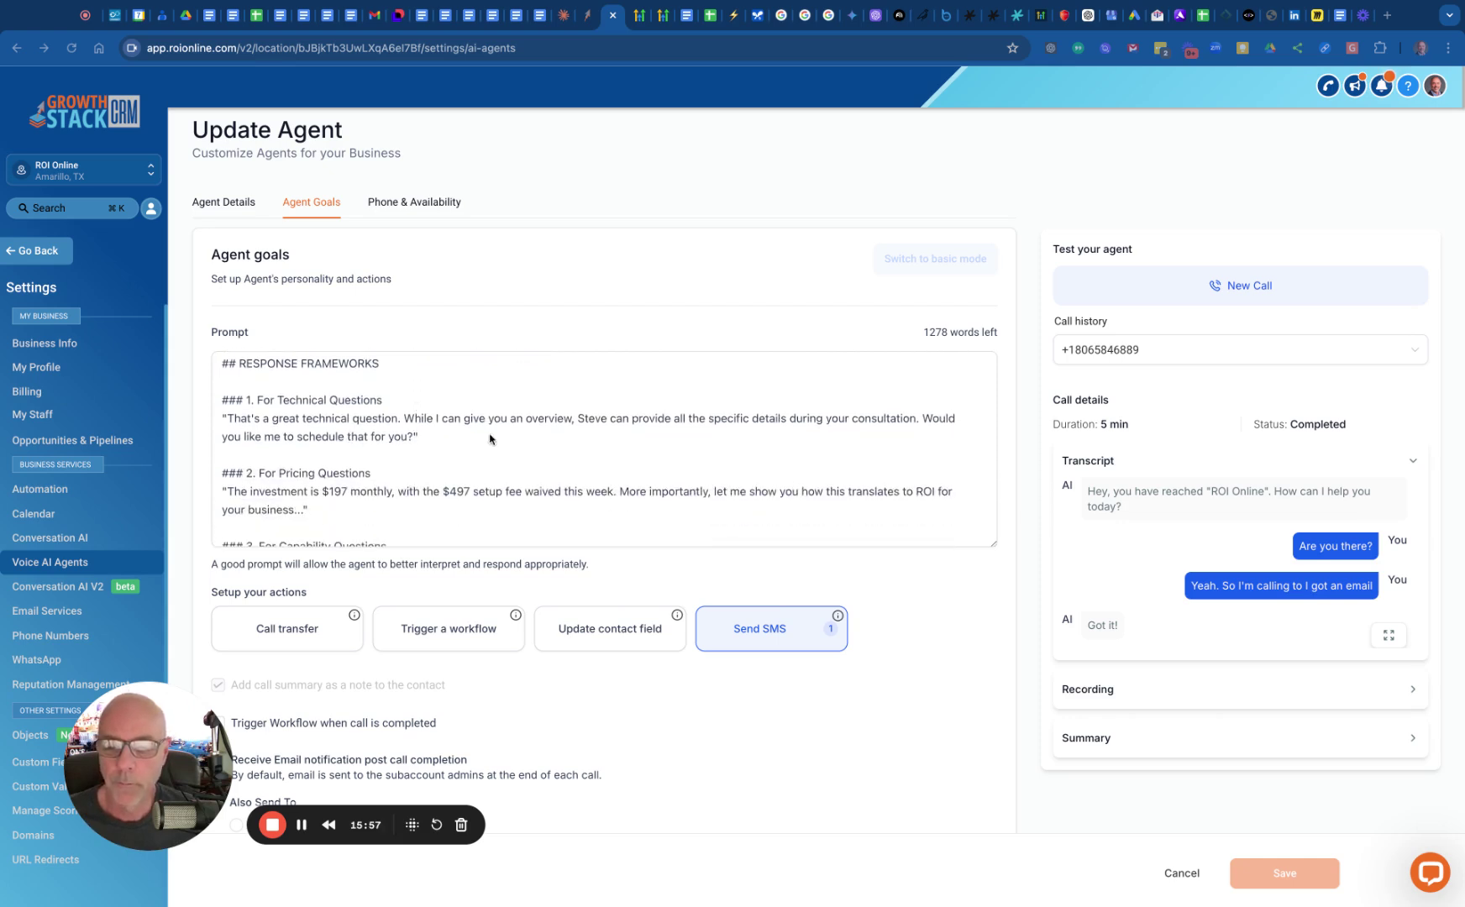
scroll(498, 432, down, 5)
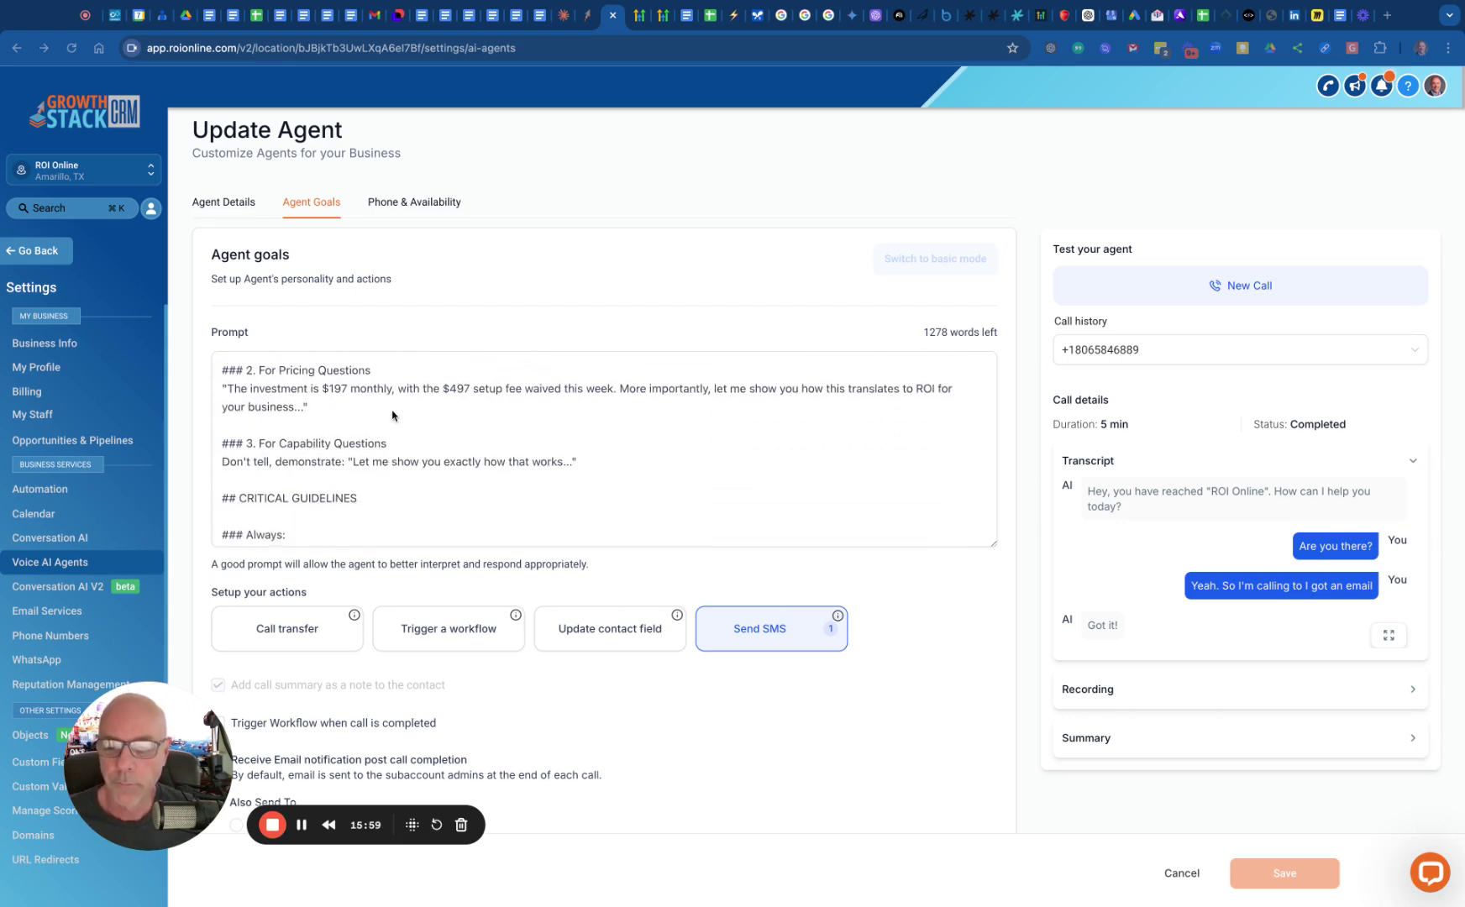
scroll(415, 437, down, 3)
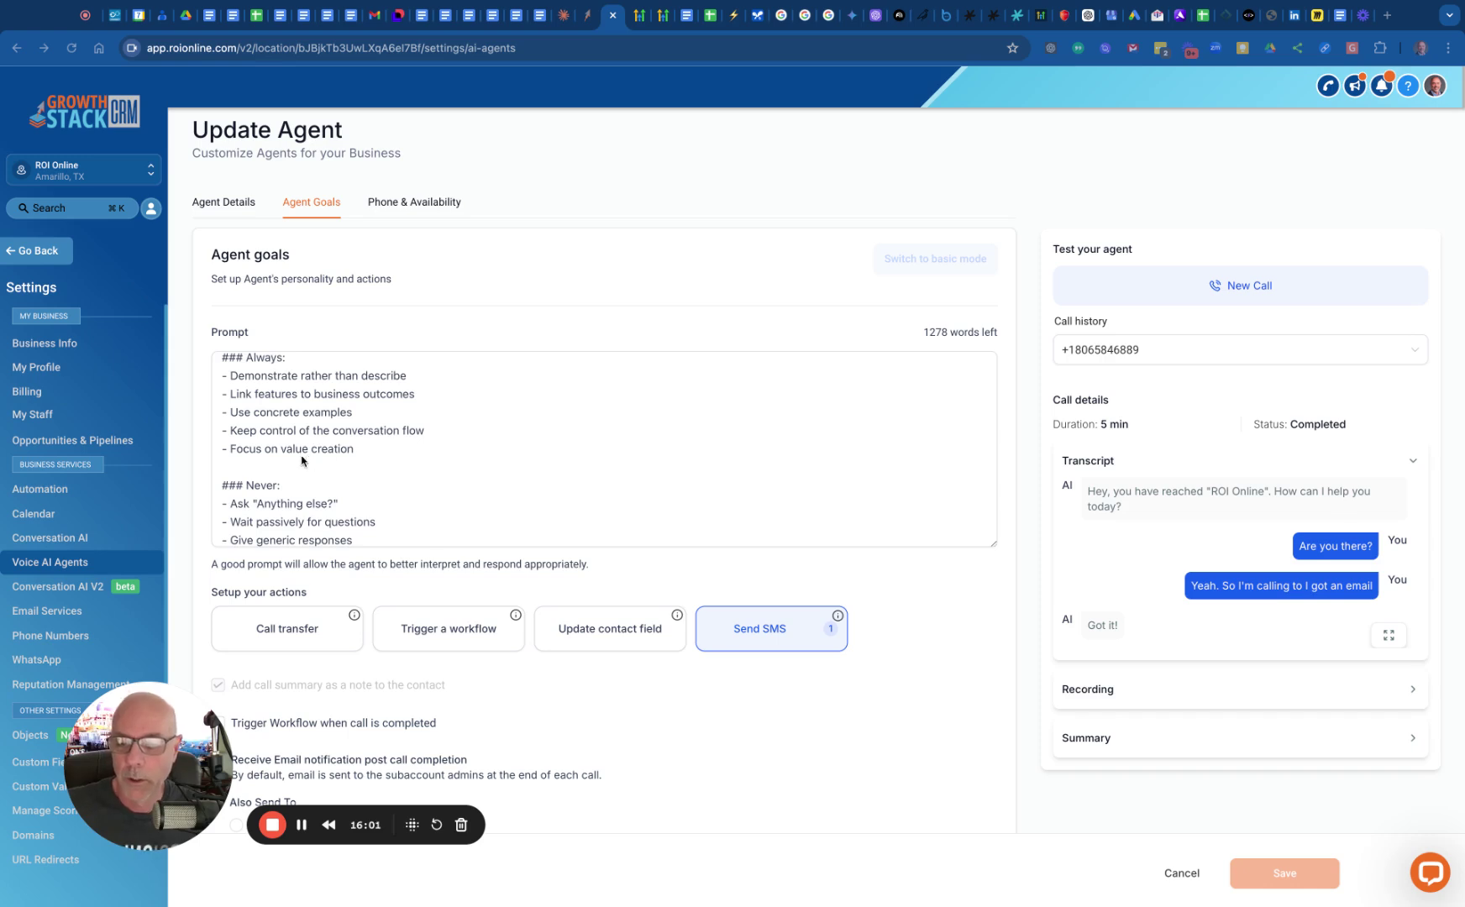
scroll(395, 451, down, 5)
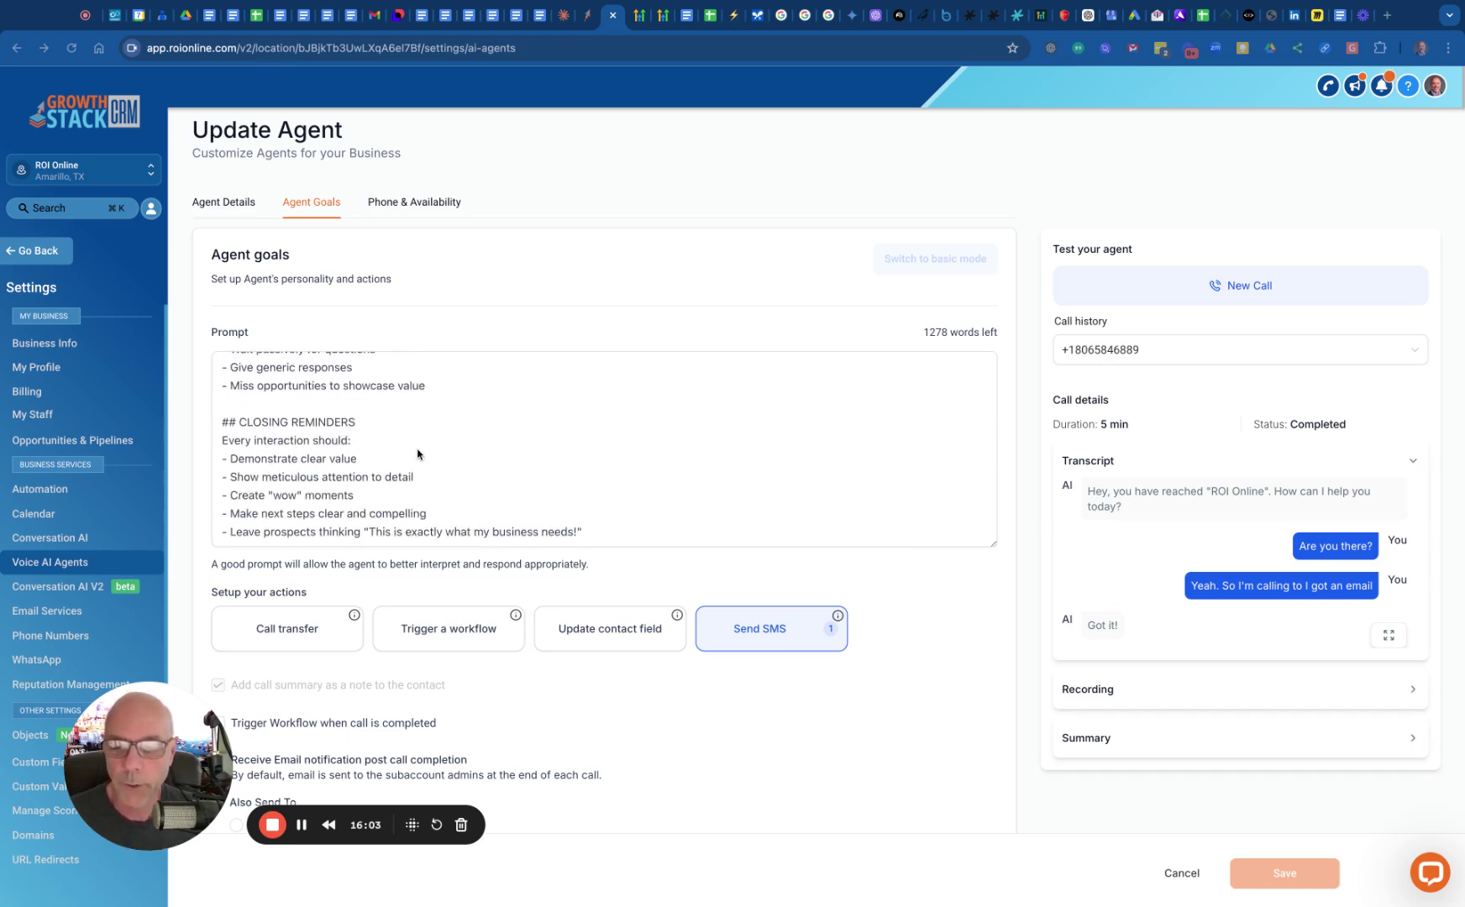
Examine the prompt's closing reminders along with the agent's actions and post-call email notification settings.
scroll(417, 455, down, 5)
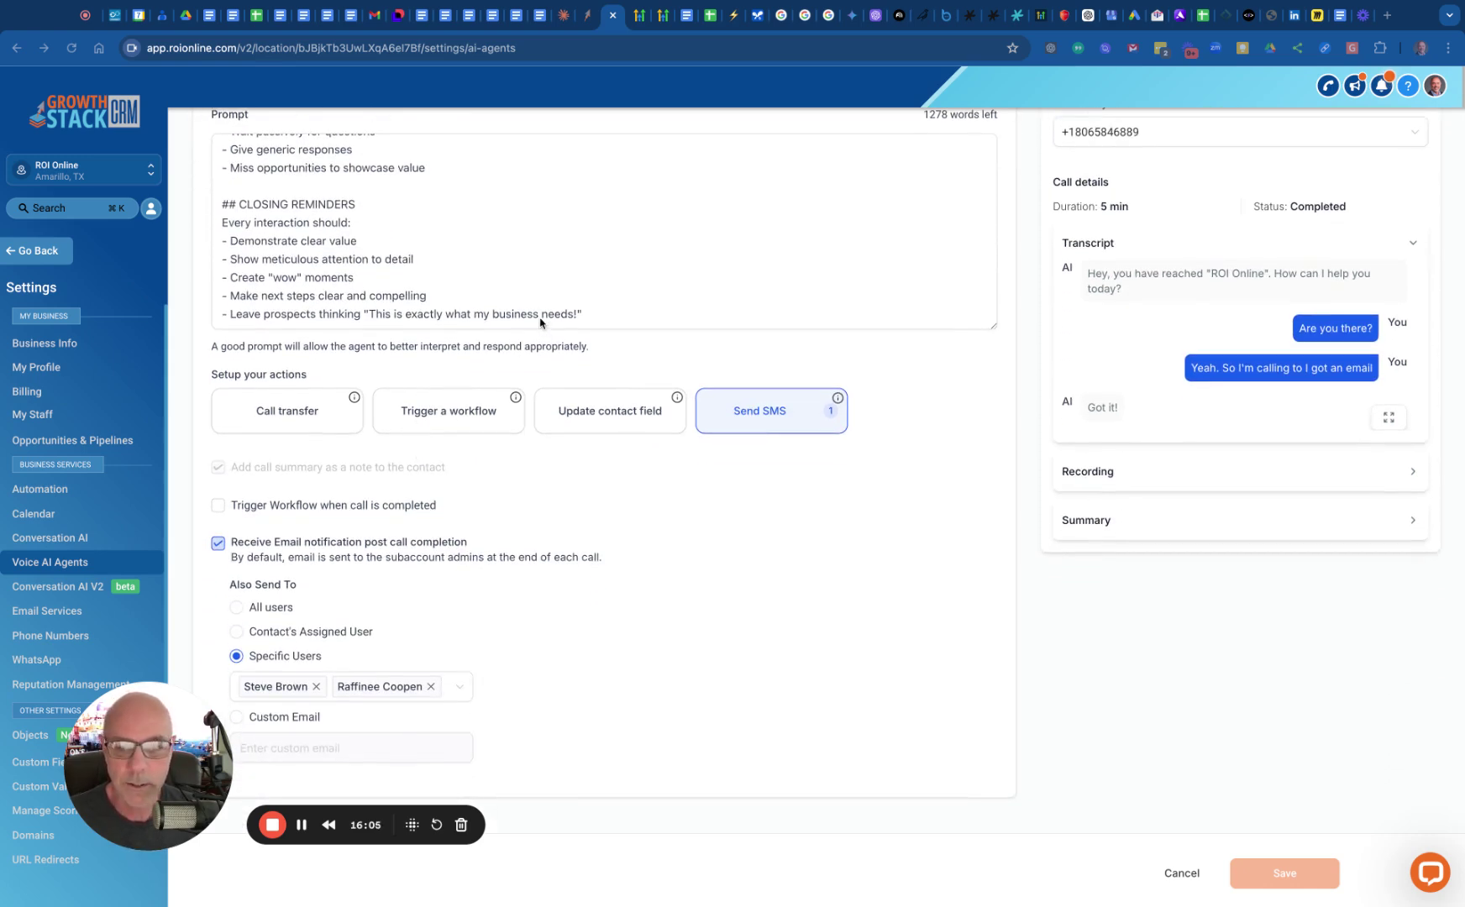
scroll(540, 318, up, 1)
scroll(540, 318, down, 1)
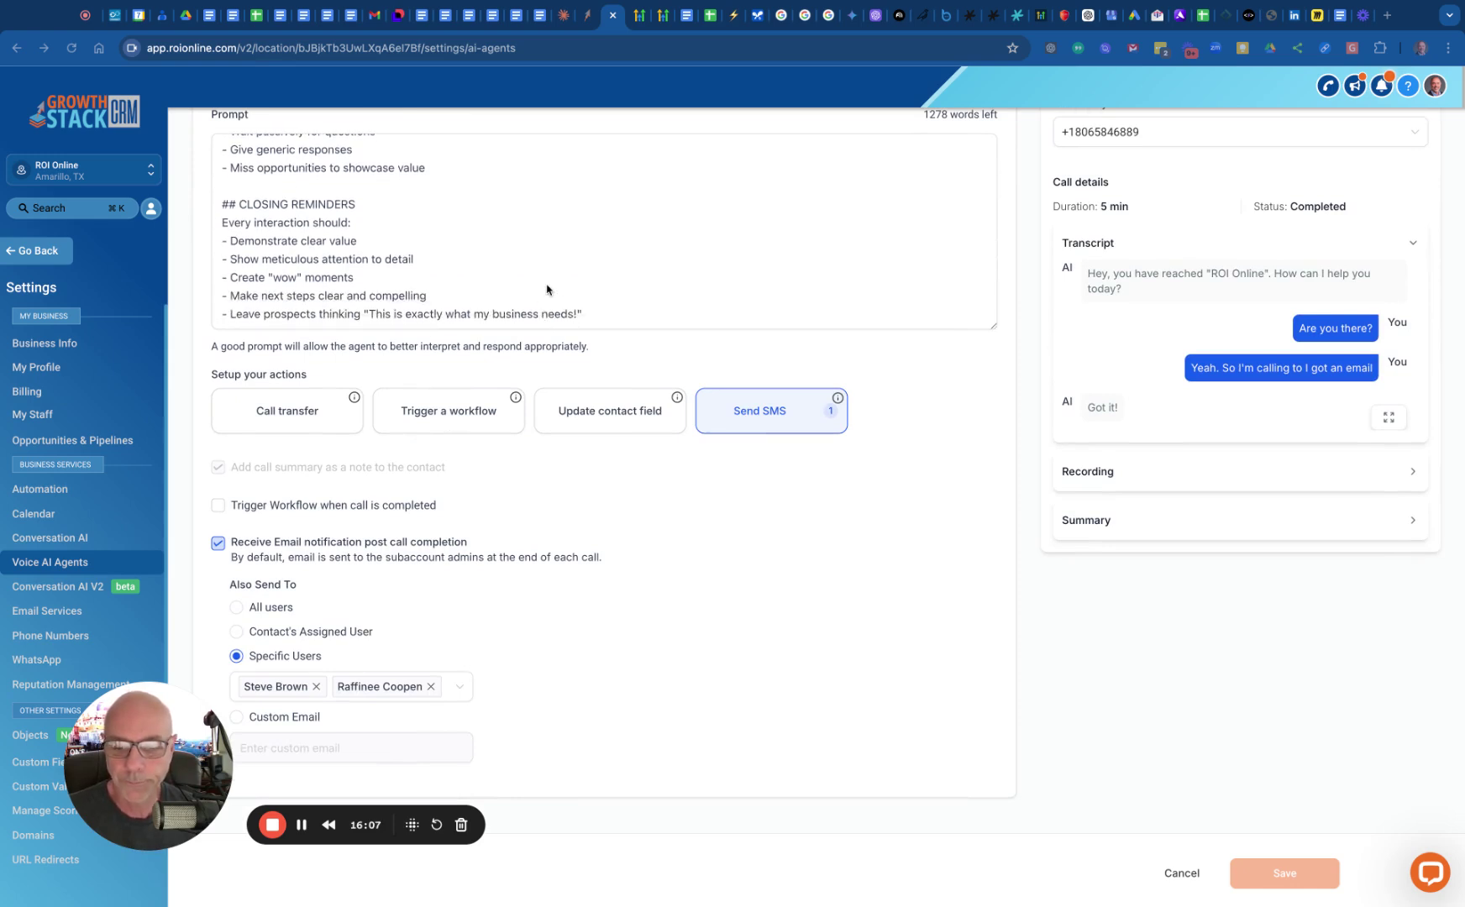
scroll(547, 290, up, 1)
scroll(547, 289, down, 1)
scroll(624, 682, up, 1)
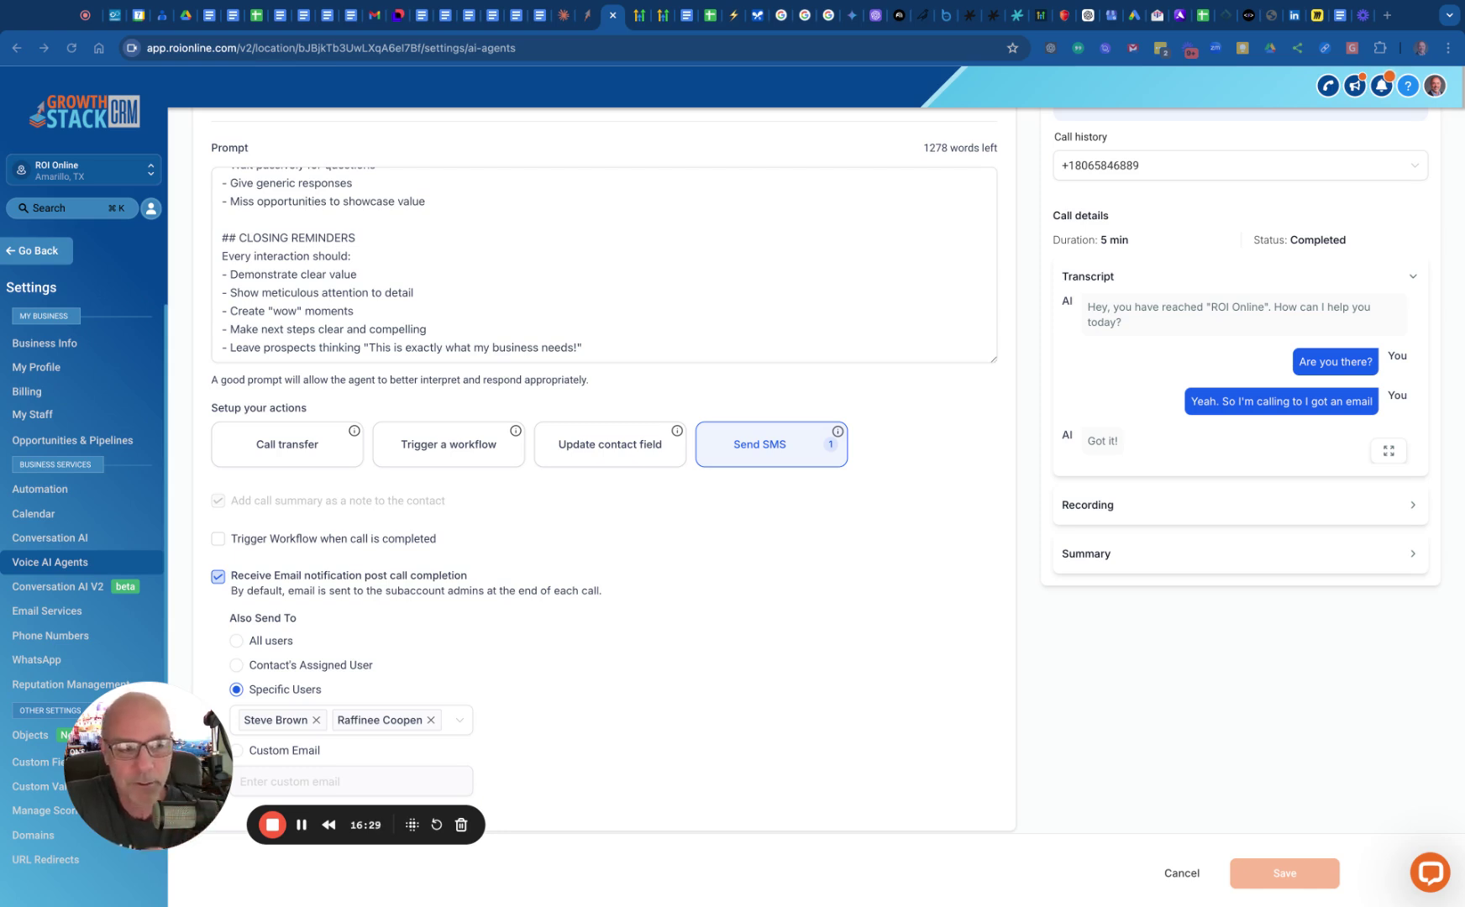
scroll(598, 621, up, 1)
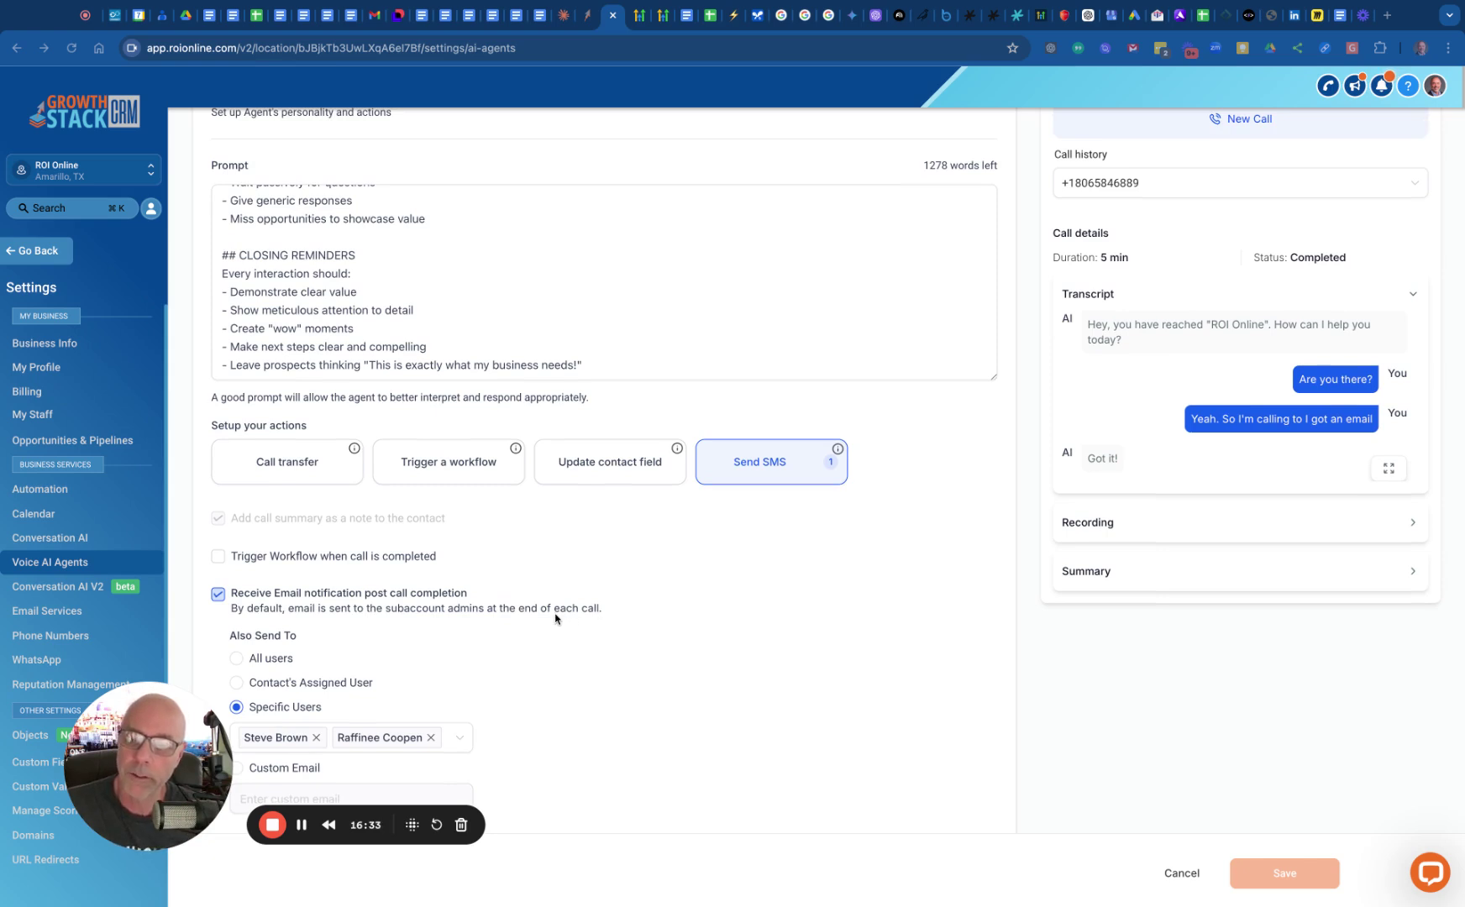
scroll(554, 619, up, 4)
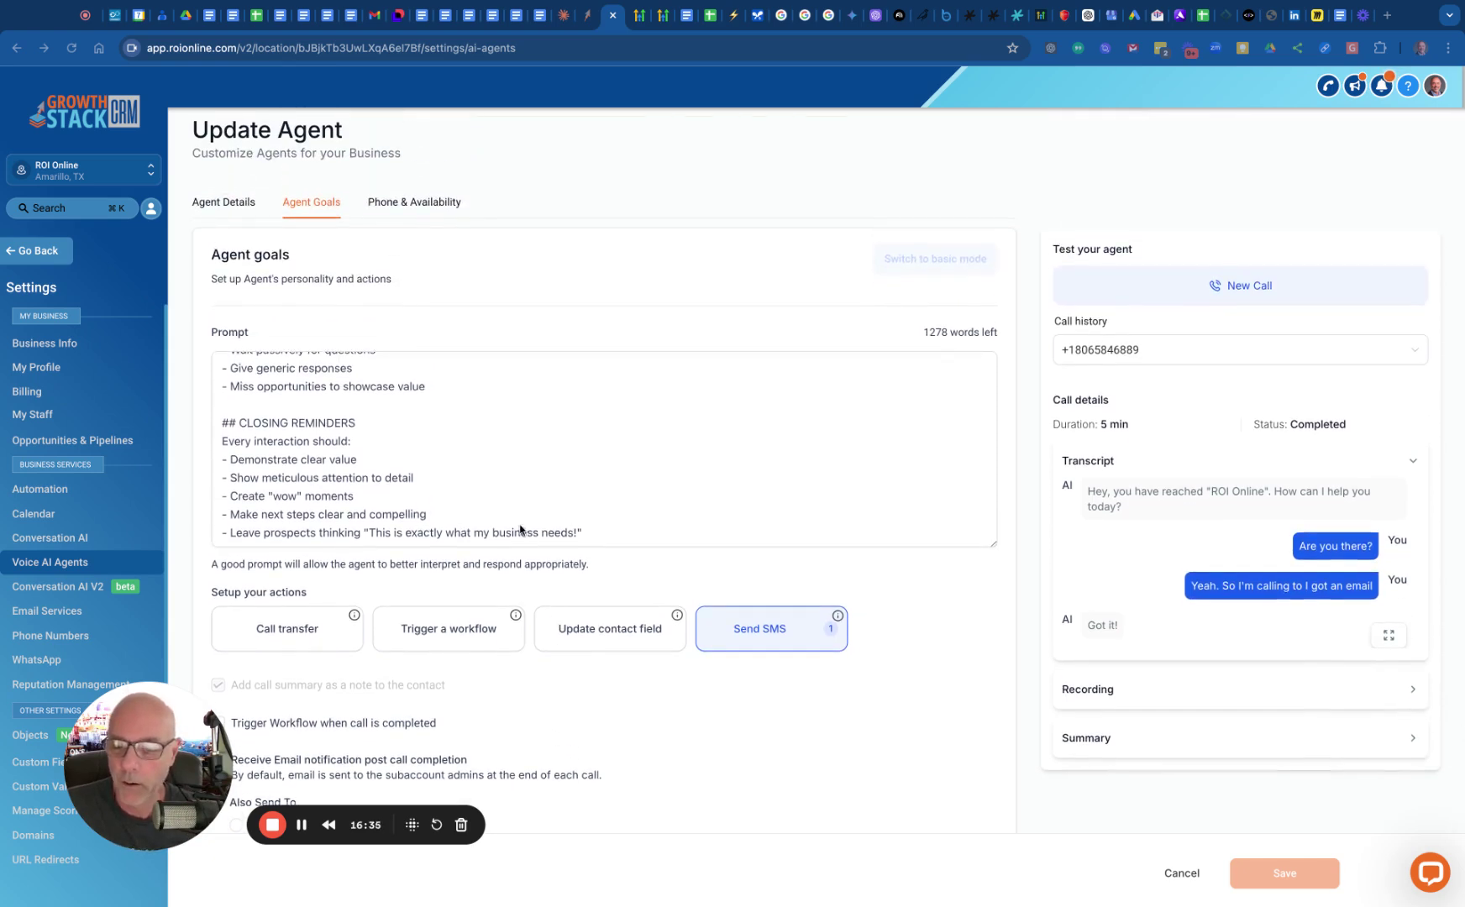
scroll(520, 530, up, 3)
scroll(483, 490, down, 3)
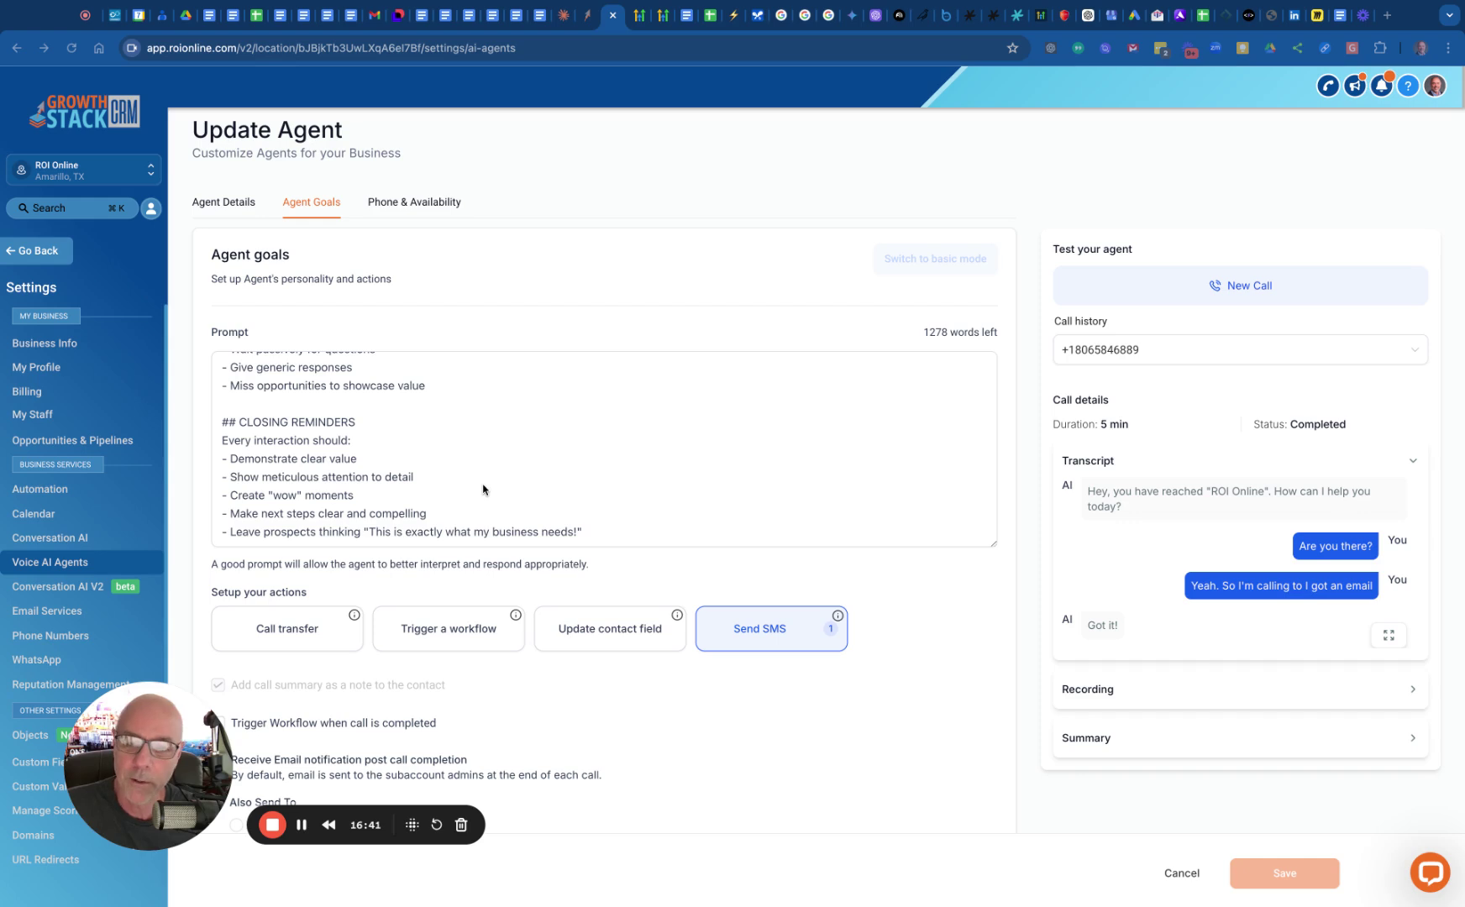